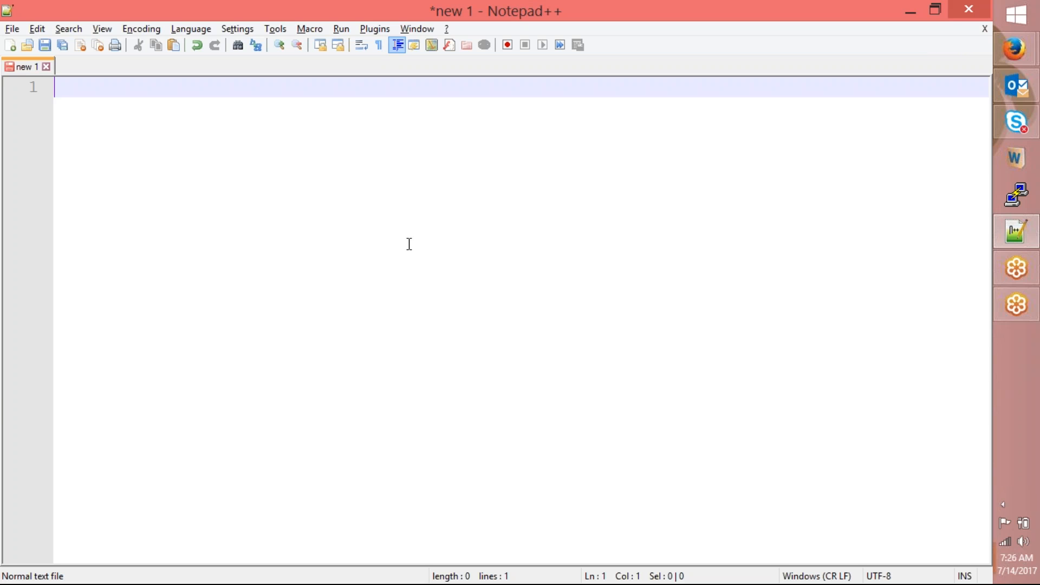
- Enter "Authentication" and "Authorization" as the first two lines of the empty document
{"action": "type", "text": "Authentication"}
{"action": "key", "text": "Return"}
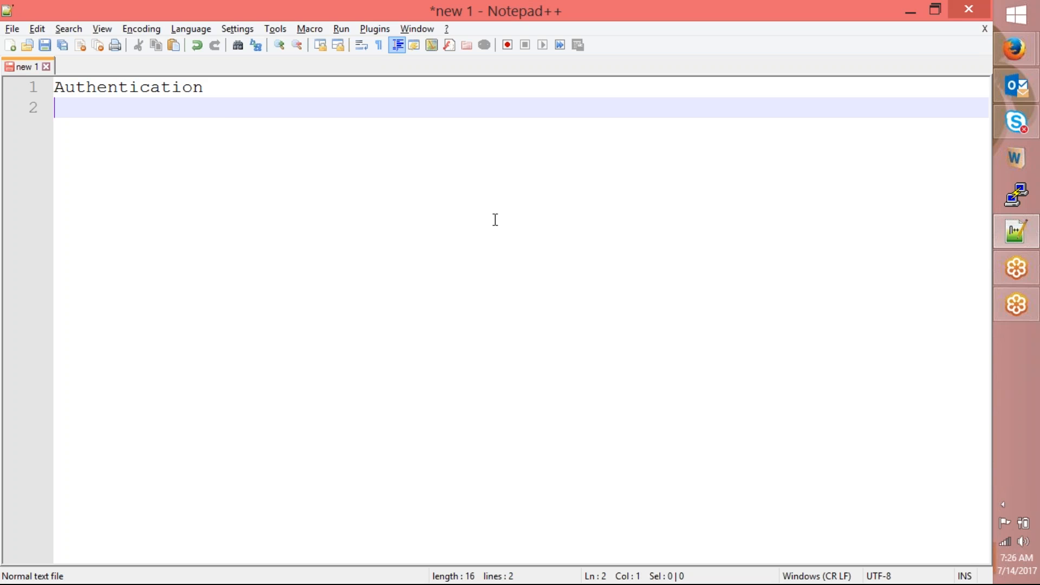
{"action": "type", "text": "Authorization"}
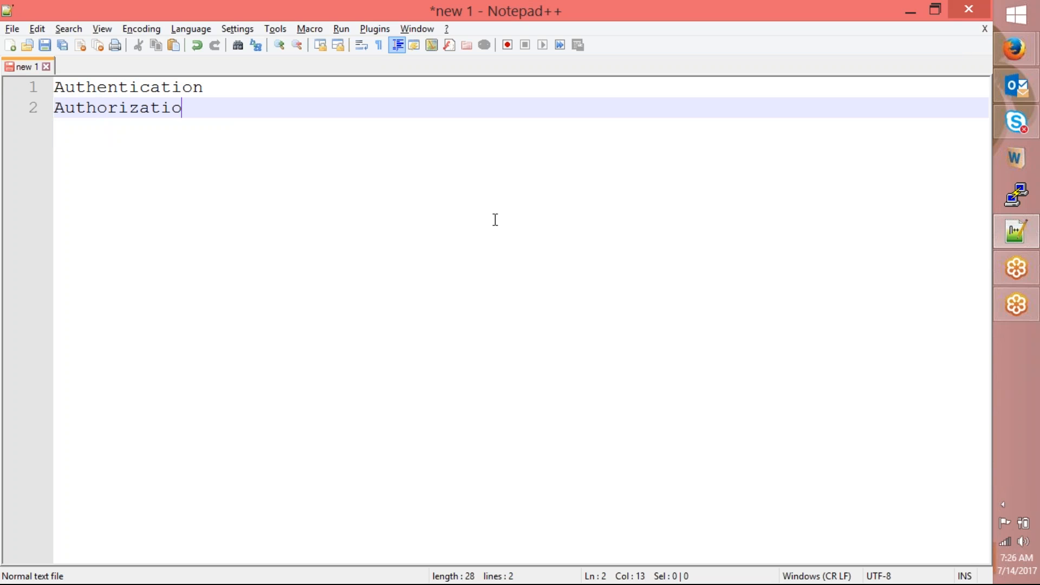
{"action": "key", "text": "Return"}
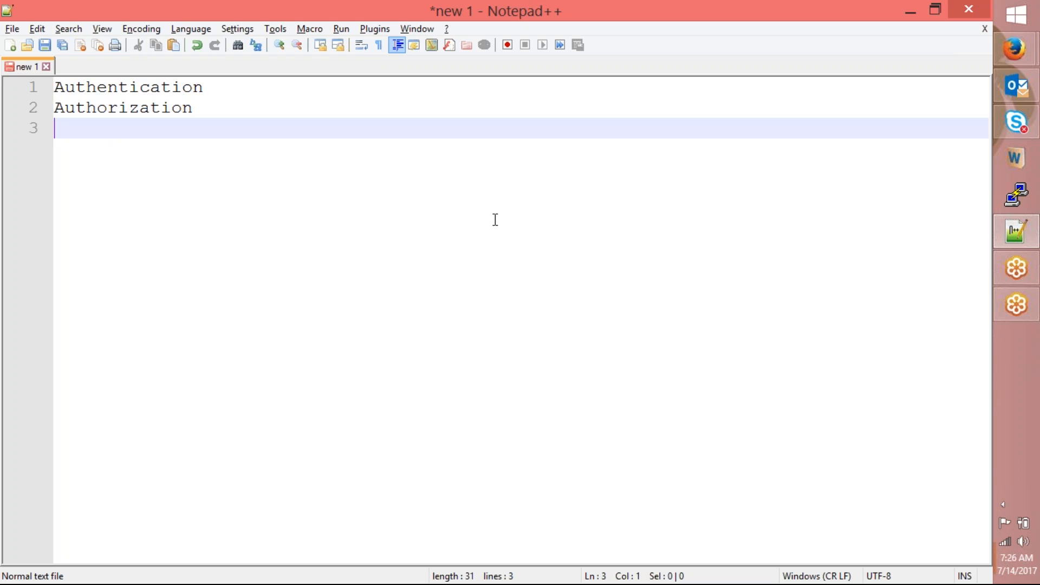
- Append "(Credentials - users / password)" to the Authentication line and "(roles)" to the Authorization line
{"action": "key", "text": "Up"}
{"action": "key", "text": "Up"}
{"action": "key", "text": "End"}
{"action": "type", "text": "(Credentials - users / password)"}
{"action": "key", "text": "Down"}
{"action": "type", "text": "(roles)"}
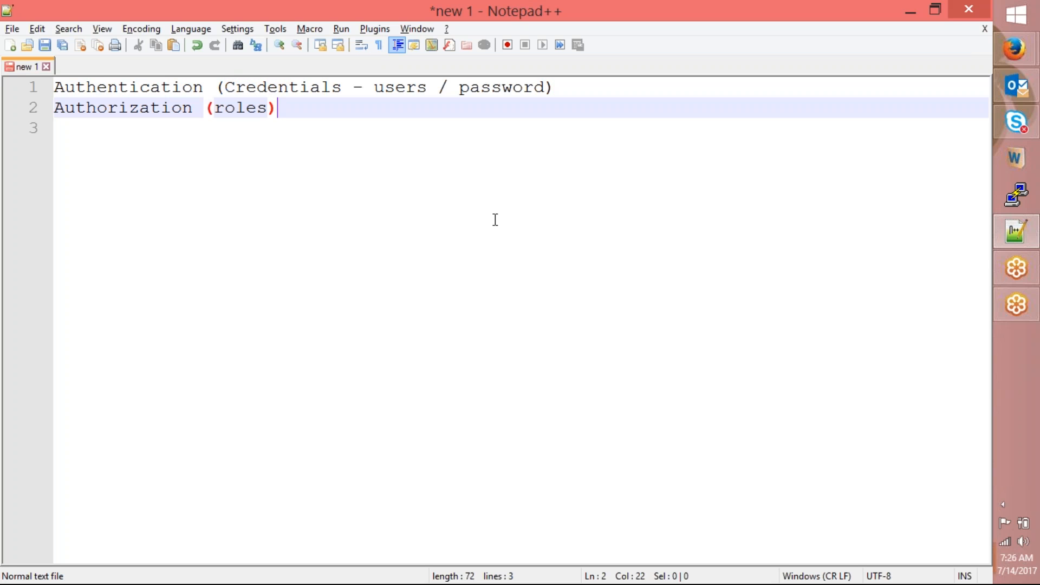
- Add a third line reading "Groups / Roles" below the Authorization line
{"action": "key", "text": "Return"}
{"action": "type", "text": "Groups"}
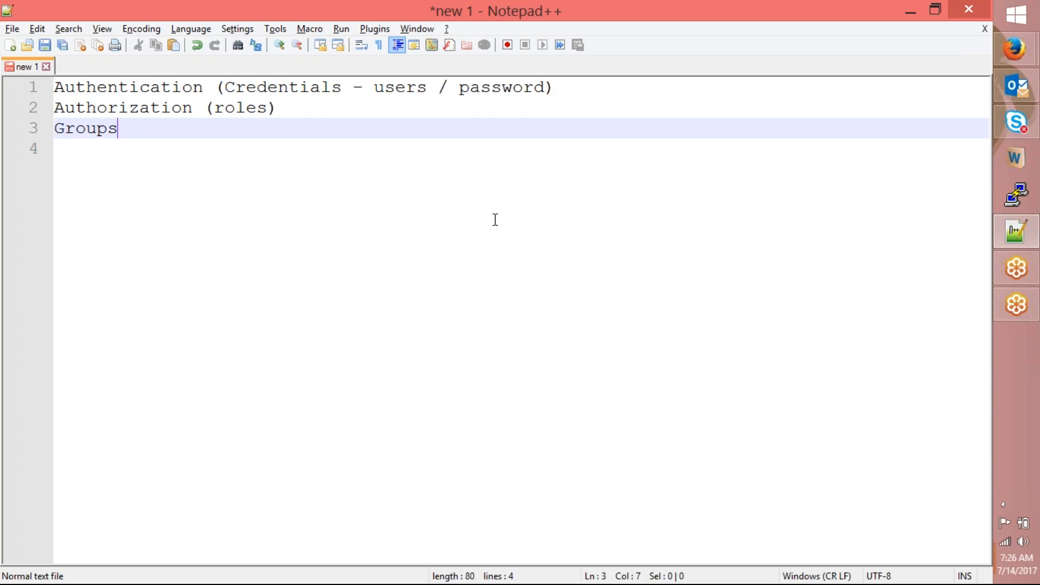
{"action": "type", "text": " / ROles"}
{"action": "key", "text": "BackSpace"}
{"action": "key", "text": "BackSpace"}
{"action": "key", "text": "BackSpace"}
{"action": "key", "text": "BackSpace"}
{"action": "type", "text": "O"}
{"action": "key", "text": "BackSpace"}
{"action": "type", "text": "oles"}
{"action": "key", "text": "Return"}
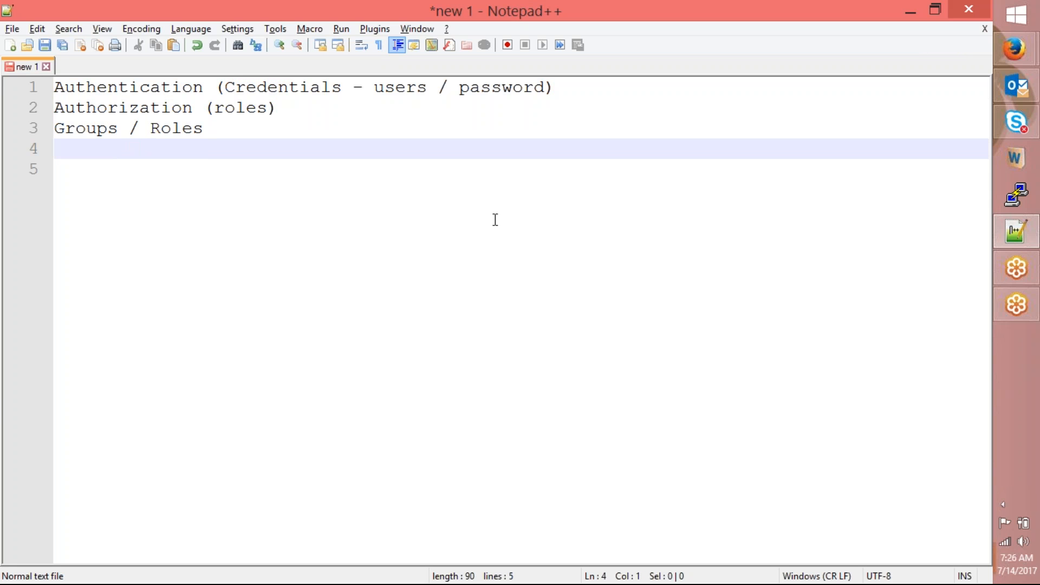
- Add the lines "Group Roles" and "User Roles" below the "Groups / Roles" line
{"action": "type", "text": "Grou"}
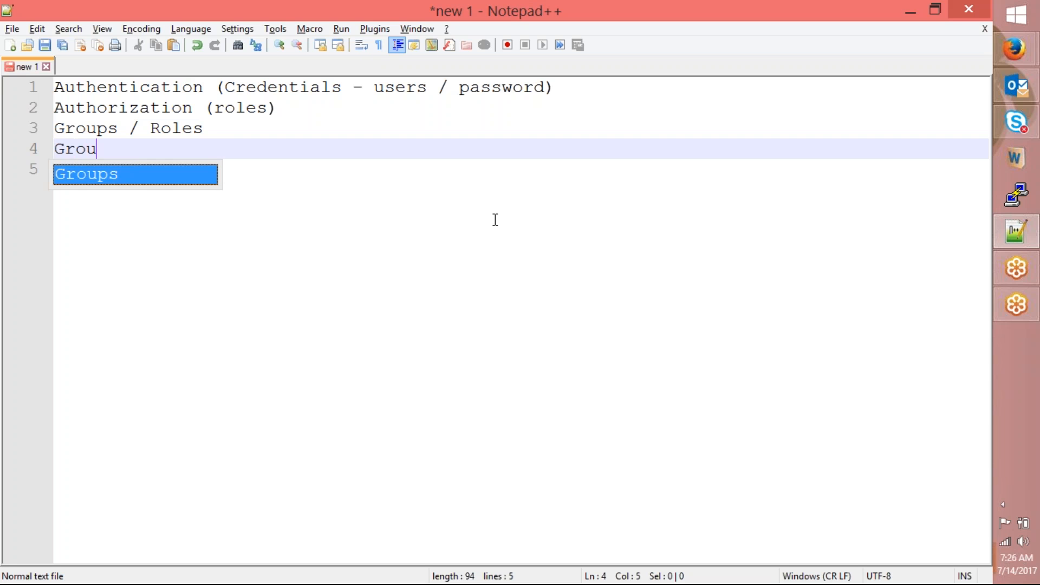
{"action": "key", "text": "Return"}
{"action": "key", "text": "BackSpace"}
{"action": "type", "text": "Roles"}
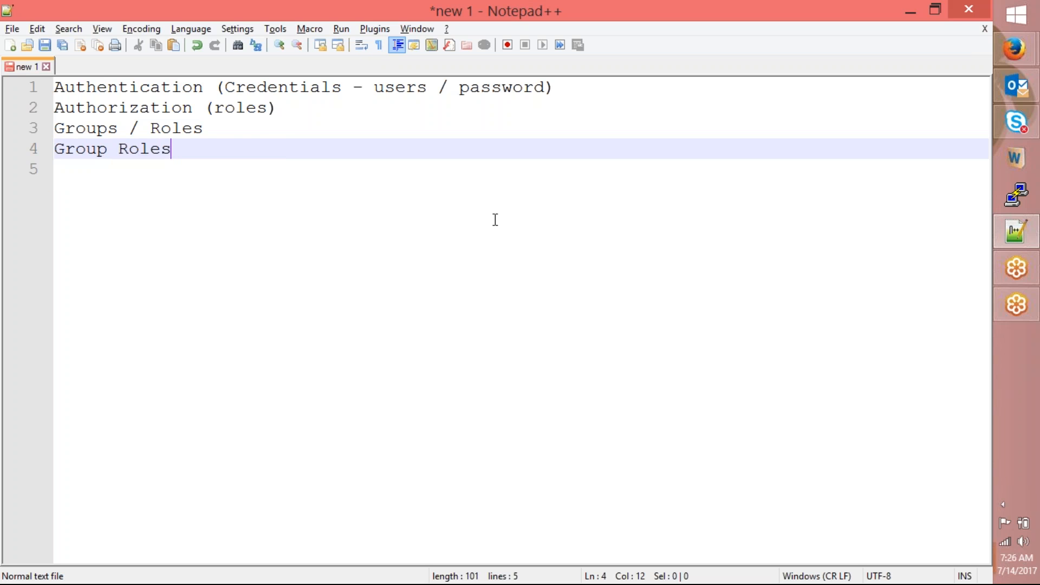
{"action": "key", "text": "Return"}
{"action": "type", "text": "U"}
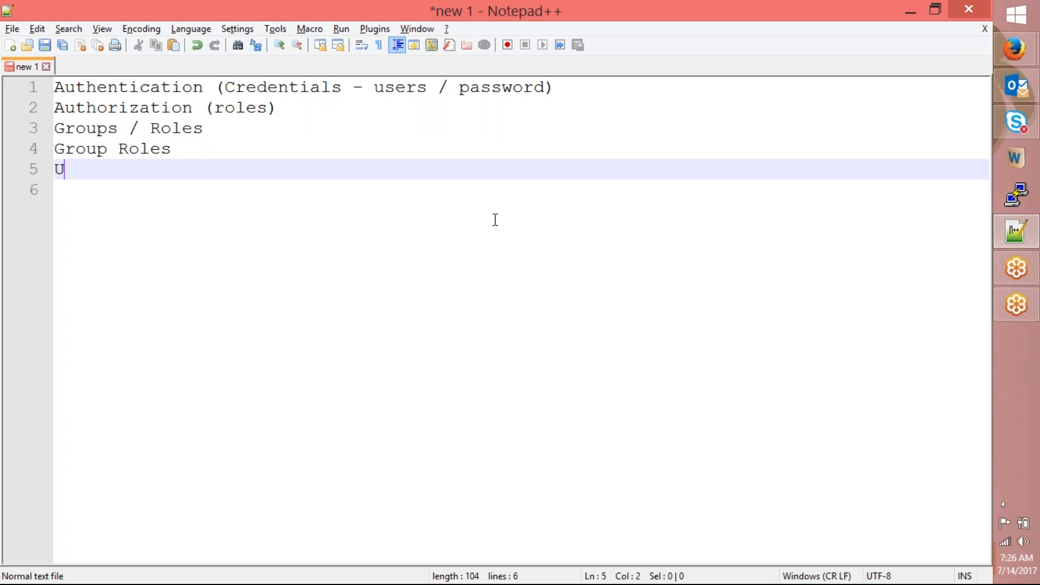
{"action": "type", "text": "ser Roles"}
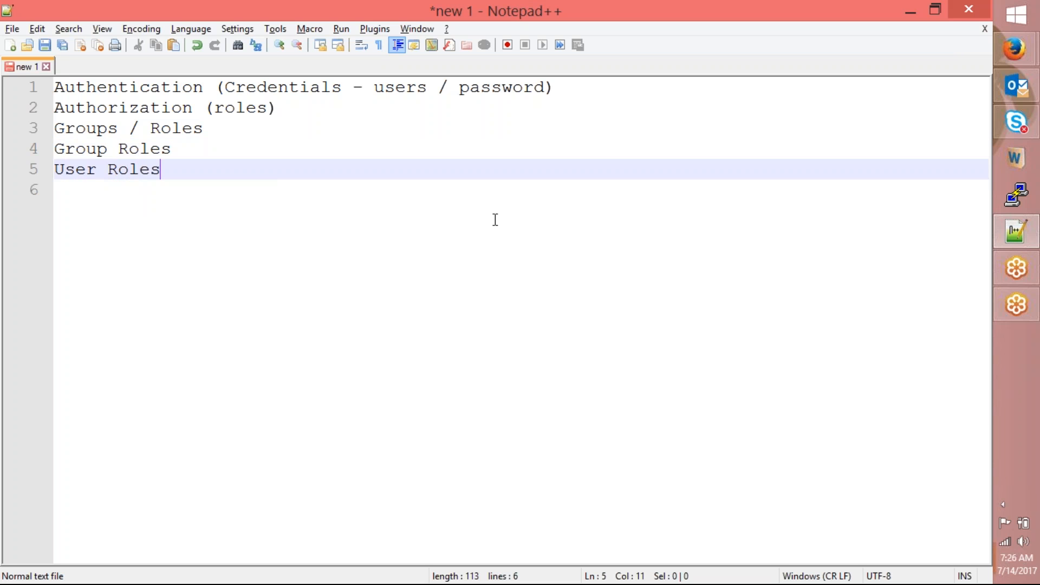
{"action": "key", "text": "Return"}
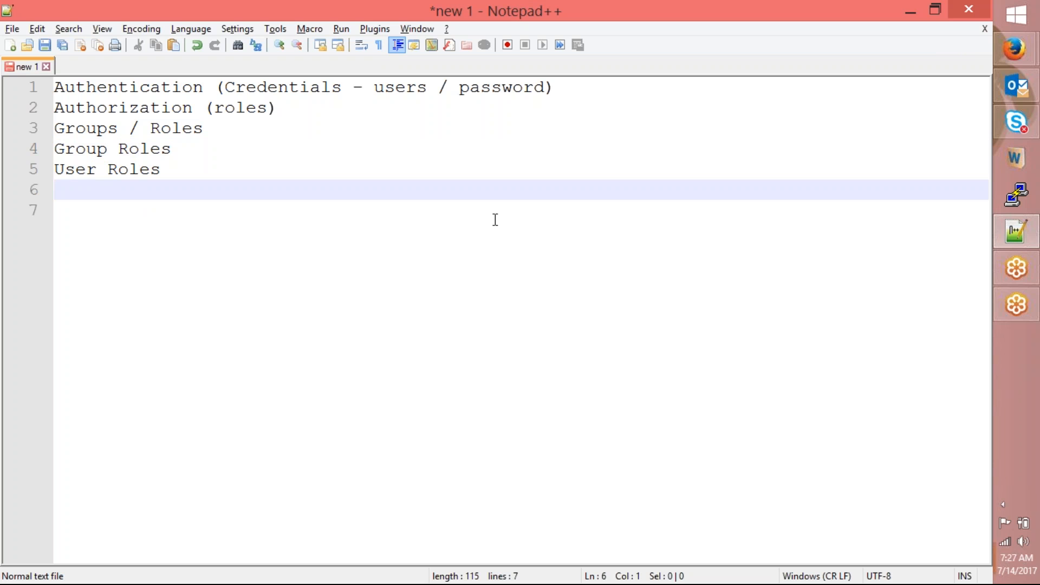
- Add the lines "Contextual Security" and "Conditional Security" below the User Roles line
{"action": "type", "text": "Contextual"}
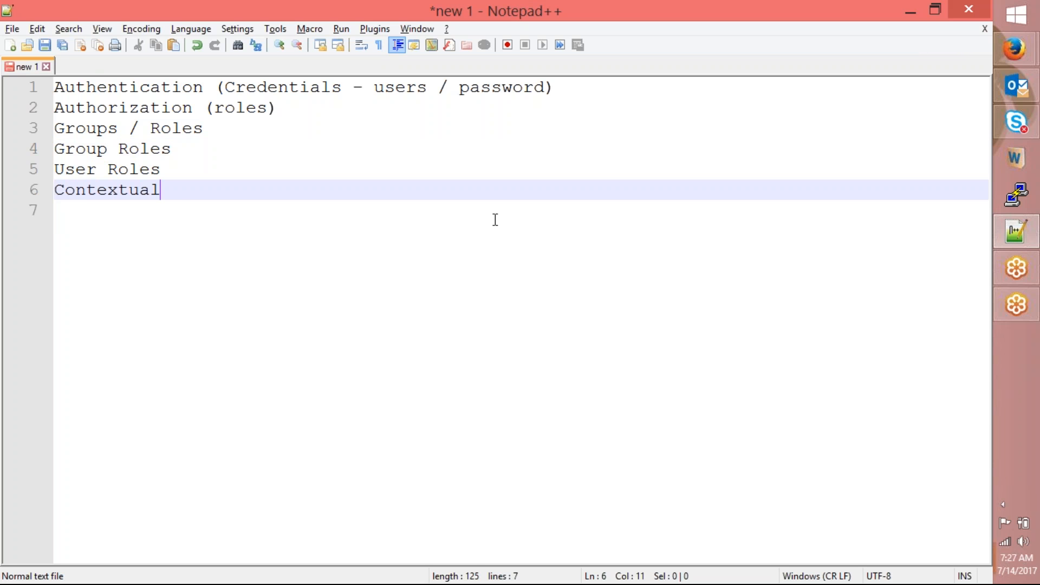
{"action": "type", "text": " Securi"}
{"action": "key", "text": "BackSpace"}
{"action": "type", "text": "rity"}
{"action": "key", "text": "Return"}
{"action": "type", "text": "Co"}
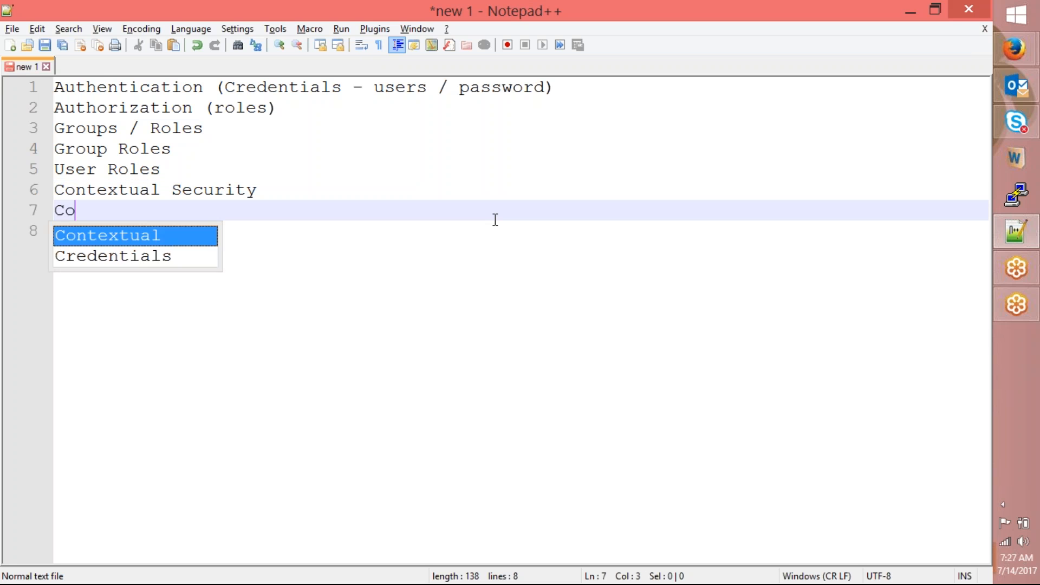
{"action": "type", "text": "nditional Seuc"}
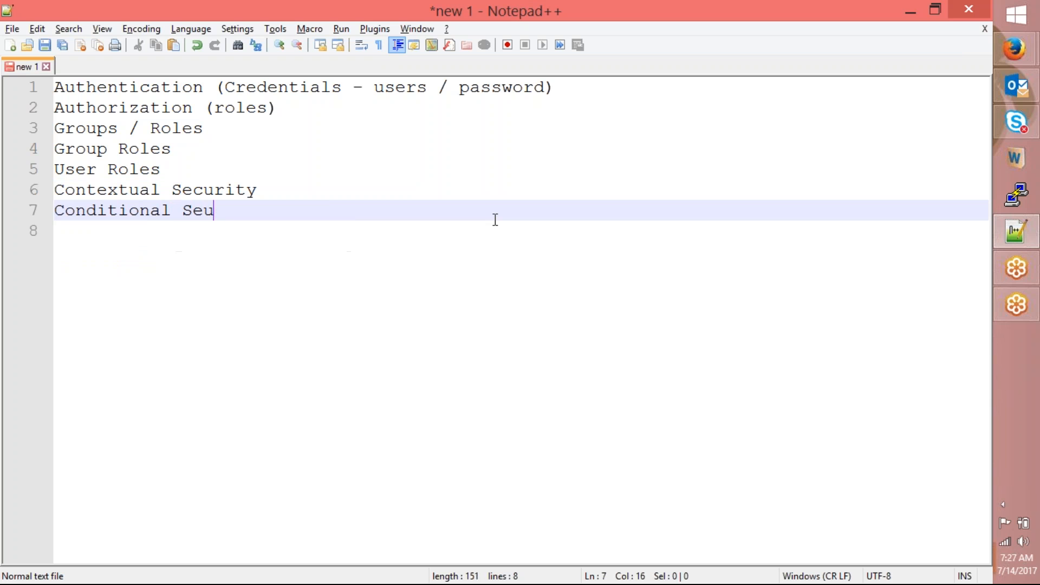
{"action": "key", "text": "BackSpace"}
{"action": "key", "text": "BackSpace"}
{"action": "type", "text": "curity"}
- Append the note "(scripts limit access)" to the Contextual Security line
{"action": "key", "text": "Up"}
{"action": "type", "text": "("}
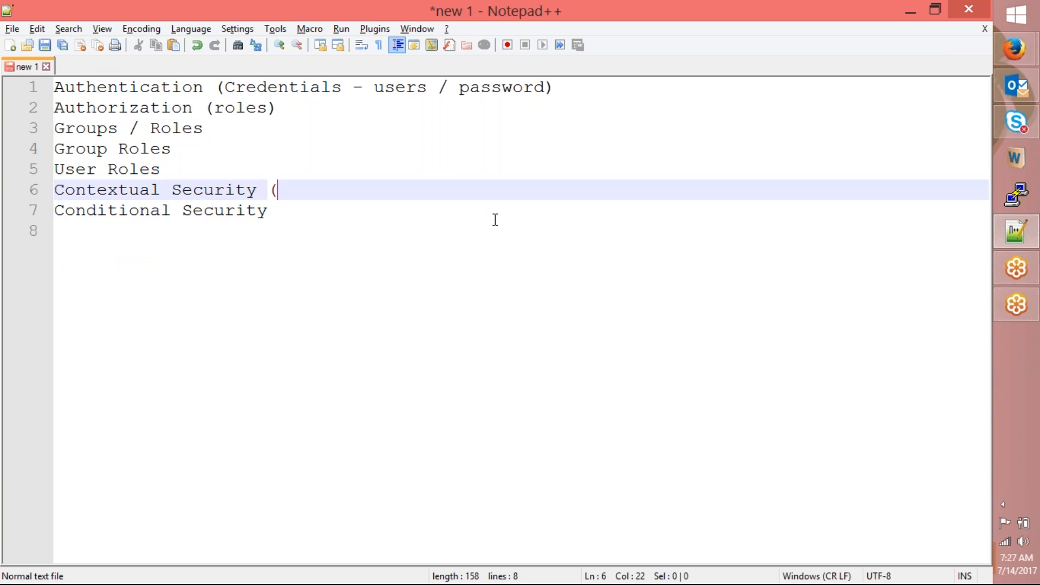
{"action": "type", "text": "scripts "}
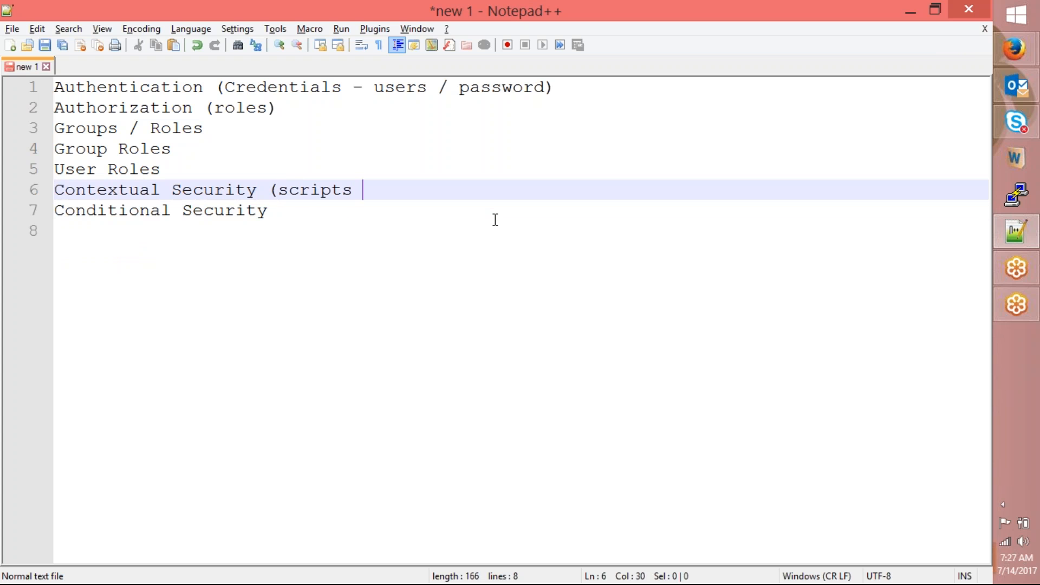
{"action": "type", "text": "limit acces"}
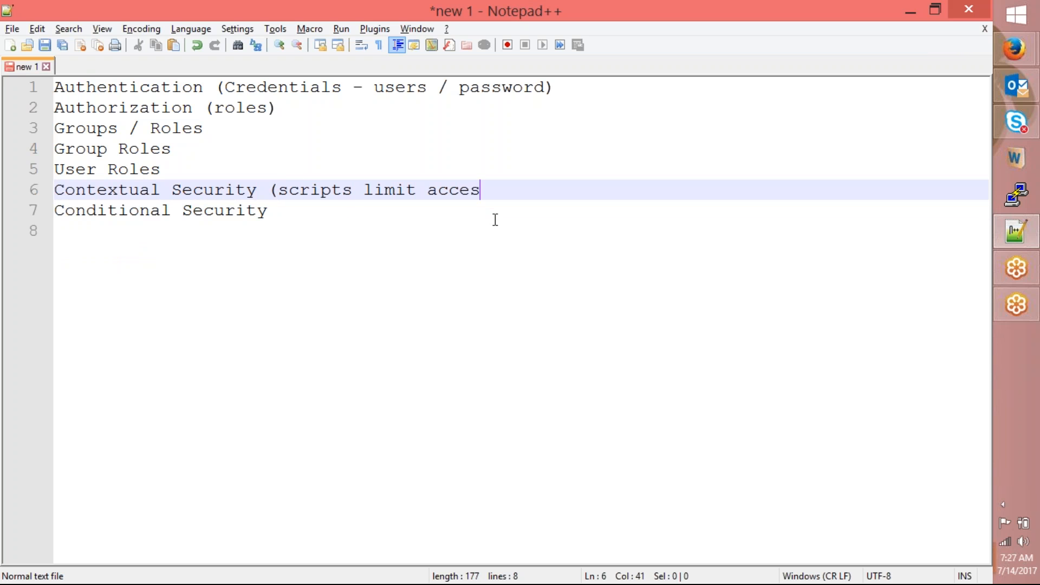
{"action": "type", "text": "s)"}
- Copy the parenthesised note from the Contextual Security line to the end of the Conditional Security line
{"action": "key", "text": "ctrl+shift+Left"}
{"action": "key", "text": "ctrl+shift+Left"}
{"action": "key", "text": "ctrl+shift+Left"}
{"action": "key", "text": "ctrl+shift+Left"}
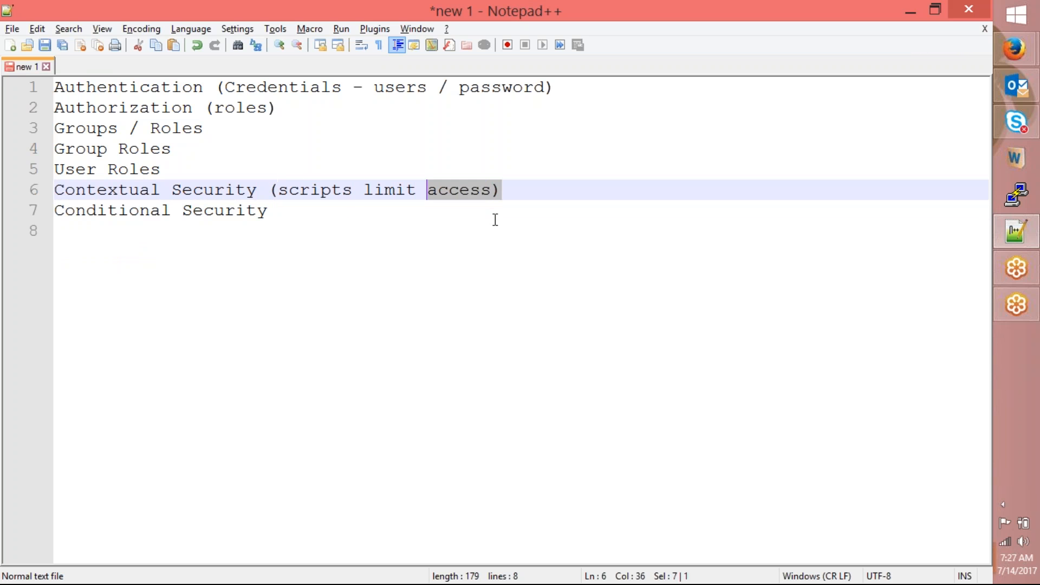
{"action": "key", "text": "ctrl+shift+Left"}
{"action": "key", "text": "shift+Right"}
{"action": "key", "text": "shift+Left"}
{"action": "key", "text": "ctrl+c"}
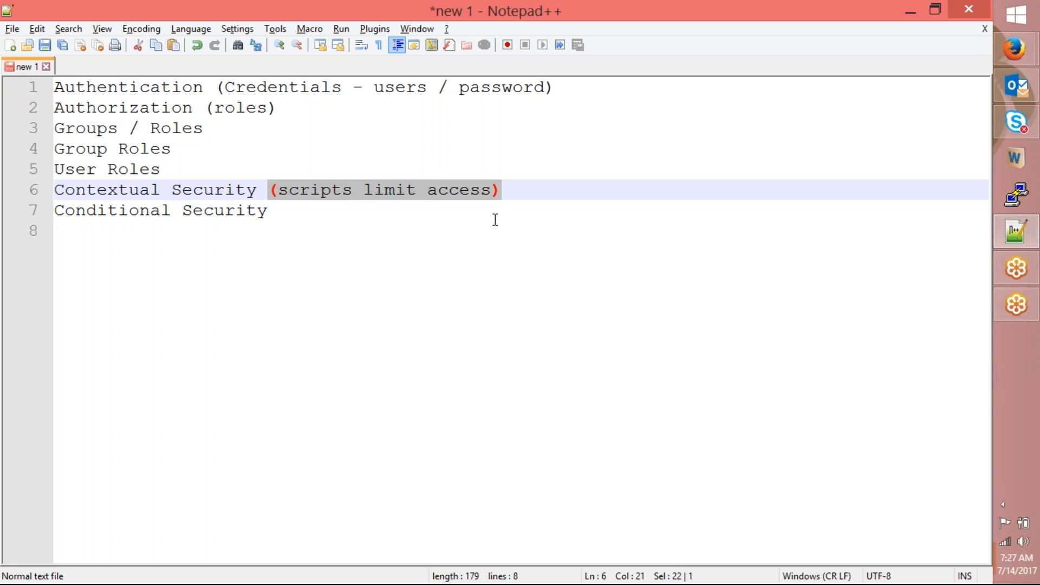
{"action": "key", "text": "Down"}
{"action": "key", "text": "ctrl+v"}
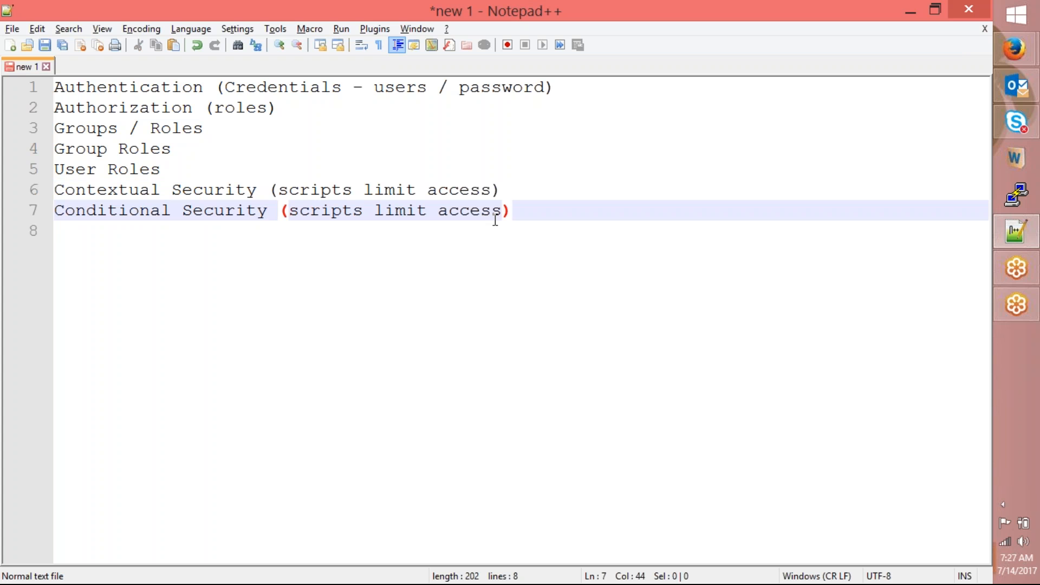
- Extend the Conditional Security note inside its parentheses so it reads "(scripts limit access on specified conditions)"
{"action": "key", "text": "Left"}
{"action": "type", "text": "on p"}
{"action": "key", "text": "BackSpace"}
{"action": "type", "text": "spec"}
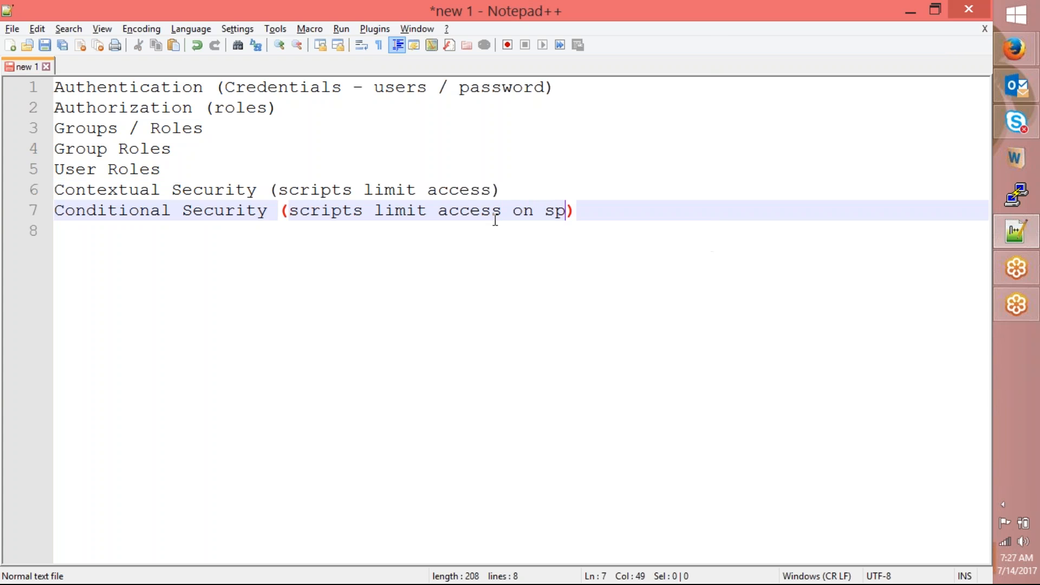
{"action": "type", "text": "ified condidtio"}
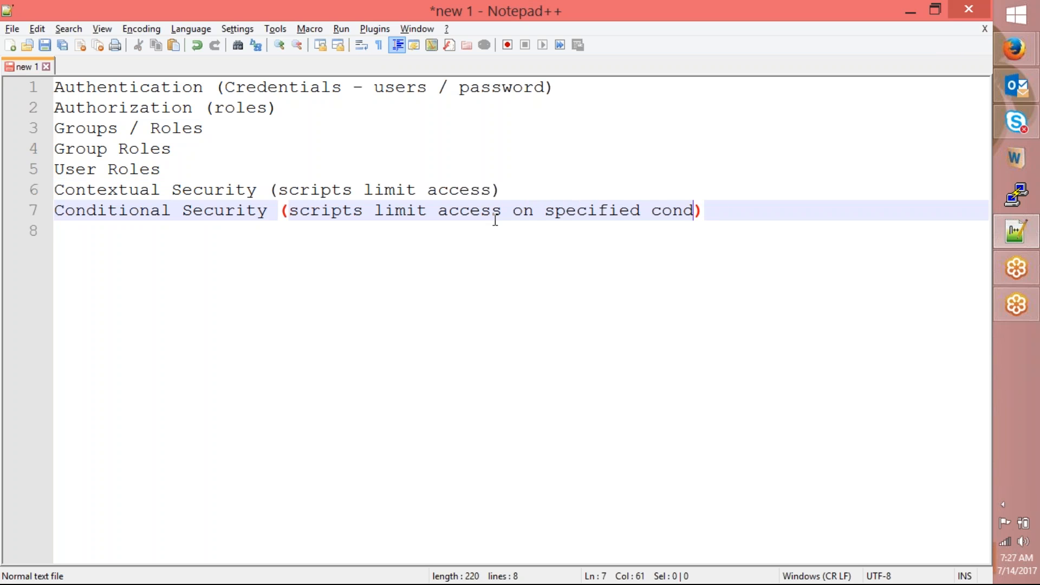
{"action": "type", "text": "ns"}
{"action": "key", "text": "ctrl+Left"}
{"action": "key", "text": "ctrl+Right"}
{"action": "key", "text": "Right"}
{"action": "key", "text": "Right"}
{"action": "key", "text": "Up"}
{"action": "key", "text": "End"}
{"action": "key", "text": "Left"}
{"action": "key", "text": "Left"}
{"action": "key", "text": "Left"}
{"action": "key", "text": "Left"}
{"action": "key", "text": "Left"}
{"action": "key", "text": "Left"}
{"action": "key", "text": "BackSpace"}
- Add the line "ACL (Access Control List)" below the Conditional Security line
{"action": "key", "text": "End"}
{"action": "key", "text": "Return"}
{"action": "type", "text": "ACL"}
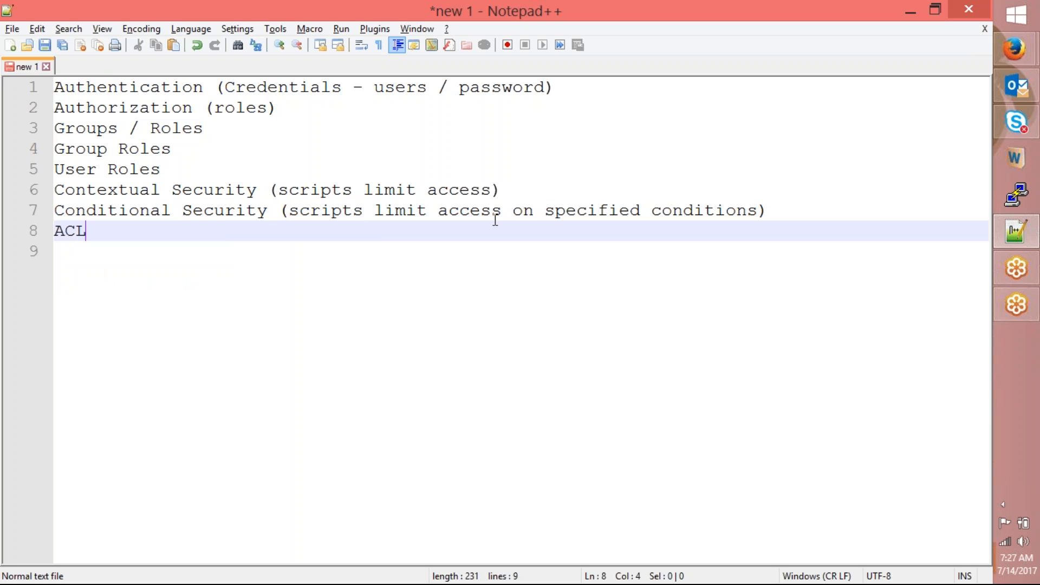
{"action": "type", "text": " (Ac"}
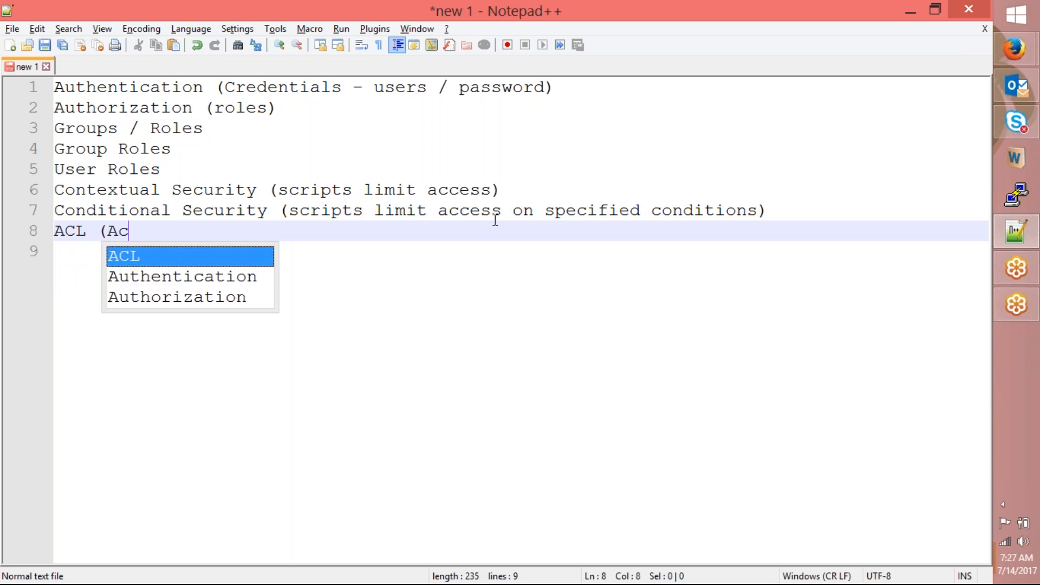
{"action": "type", "text": "cess Cont"}
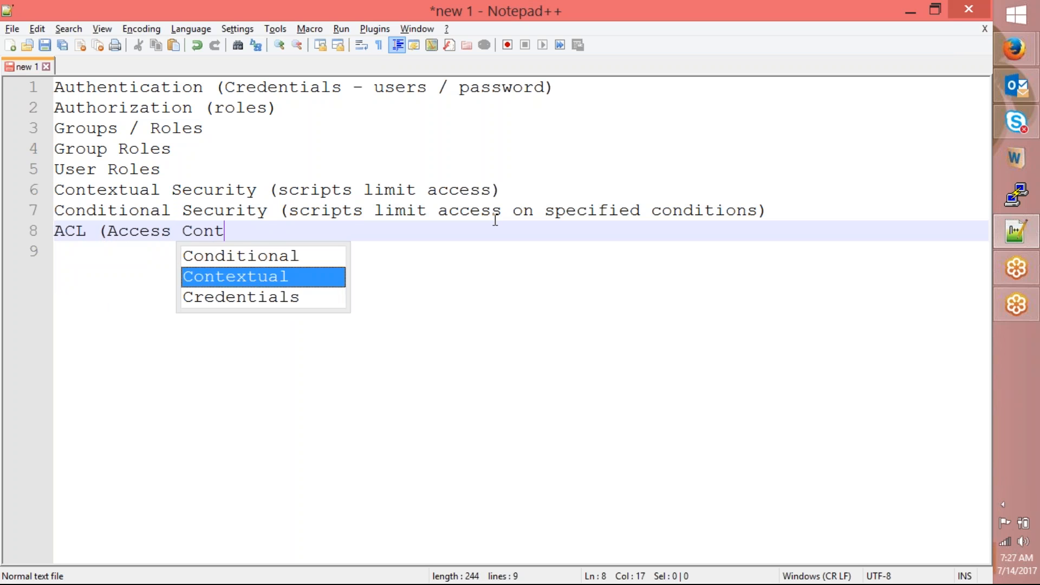
{"action": "type", "text": "rol List)"}
{"action": "key", "text": "Return"}
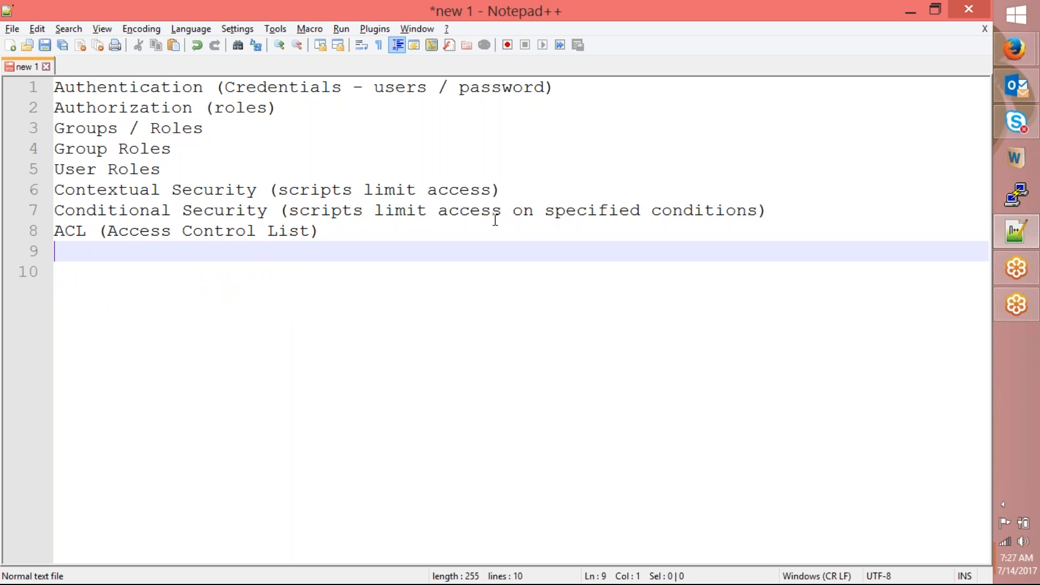
- Add the line "SSO (Signle Sign On)" below the ACL line
{"action": "type", "text": "SSO (Signle L"}
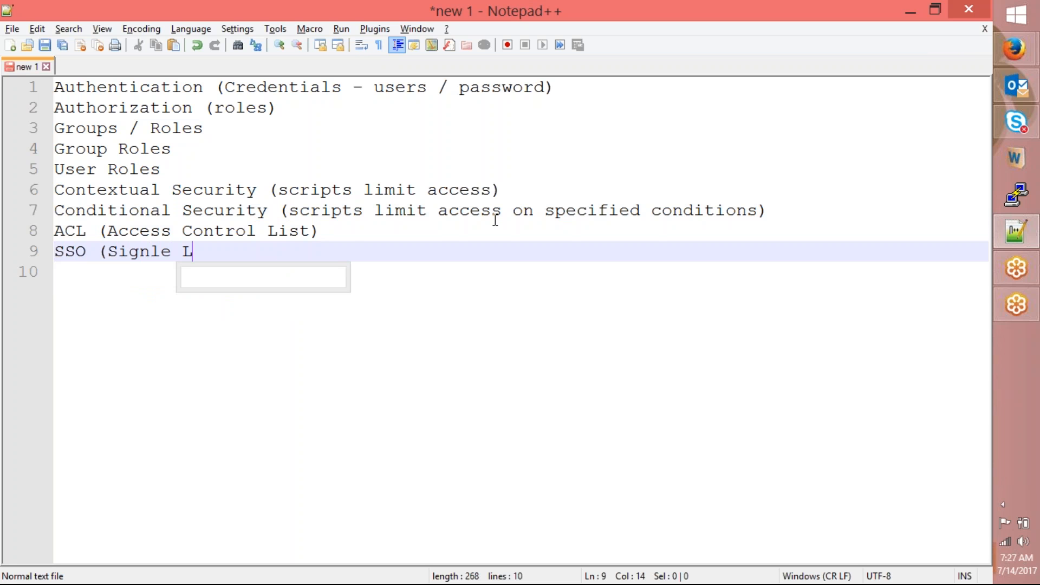
{"action": "type", "text": "Sing"}
{"action": "key", "text": "BackSpace"}
{"action": "key", "text": "BackSpace"}
{"action": "key", "text": "BackSpace"}
{"action": "type", "text": "gn On"}
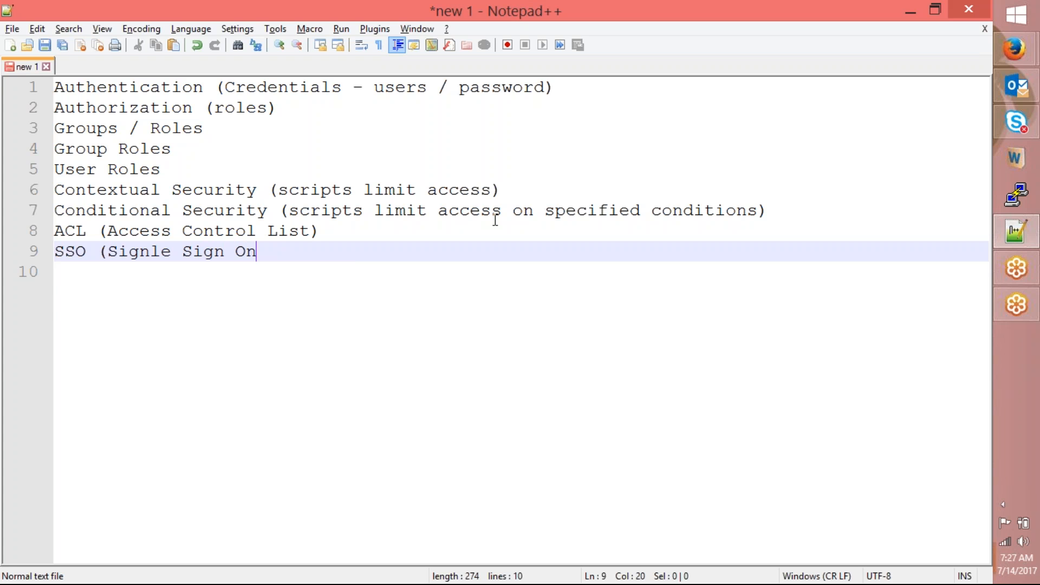
{"action": "type", "text": ")"}
{"action": "key", "text": "Return"}
- Add the line "OAuth (google's authentication mechanism)" below the SSO line
{"action": "type", "text": "O"}
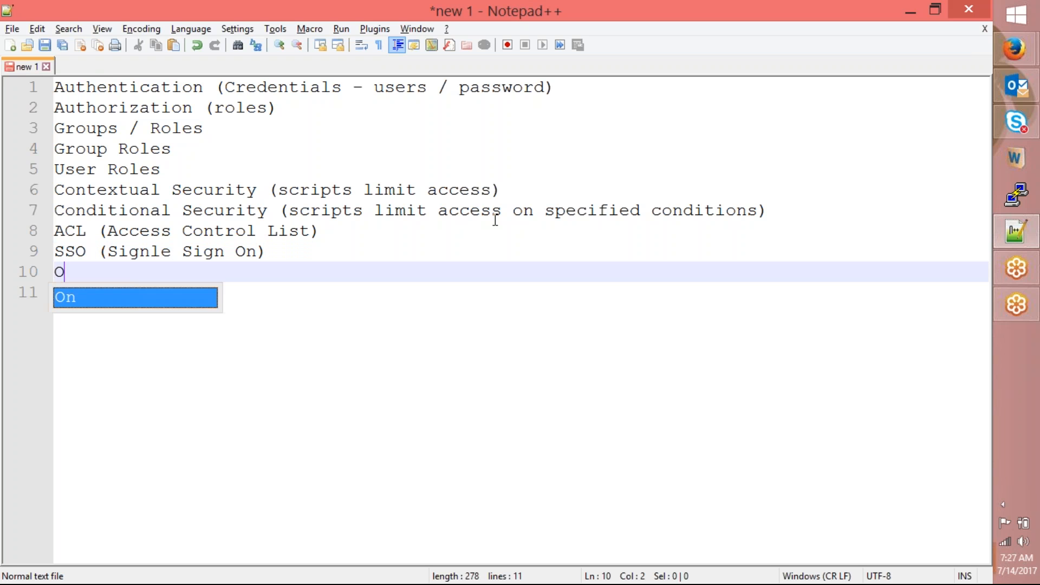
{"action": "type", "text": "Auth "}
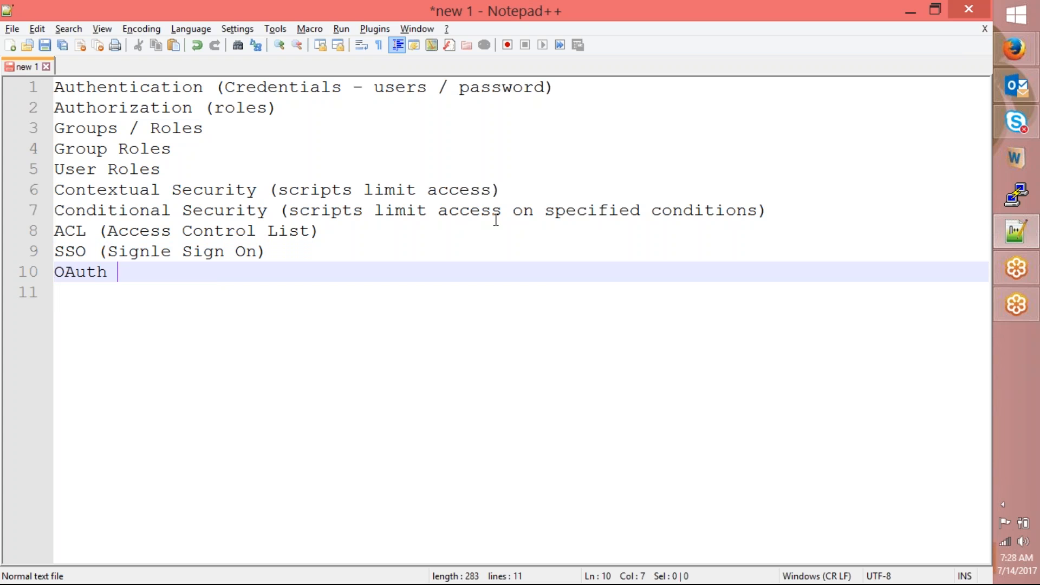
{"action": "type", "text": "(google s"}
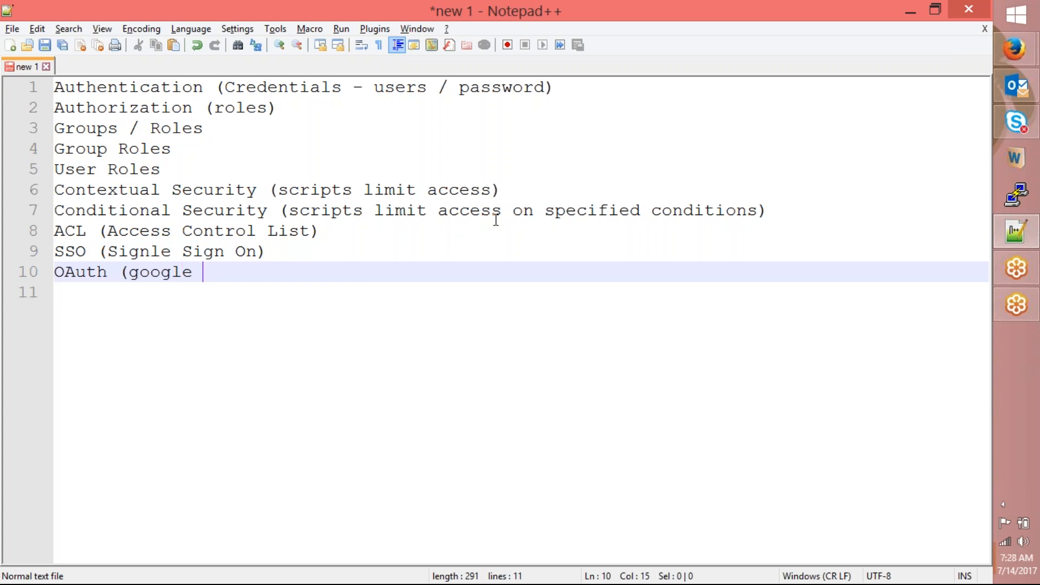
{"action": "key", "text": "BackSpace"}
{"action": "key", "text": "BackSpace"}
{"action": "type", "text": "'s authentication "}
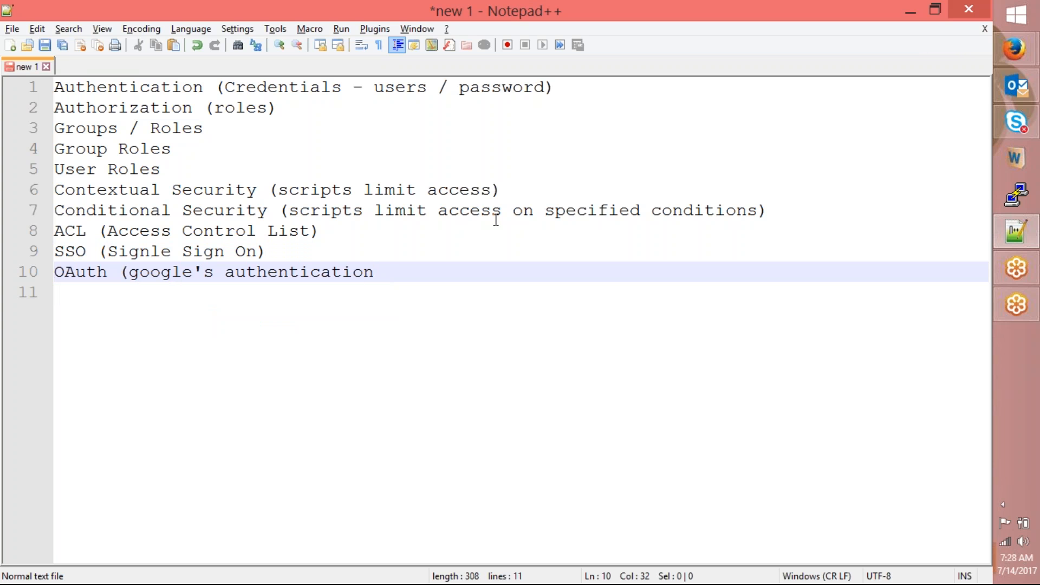
{"action": "type", "text": "mechanis"}
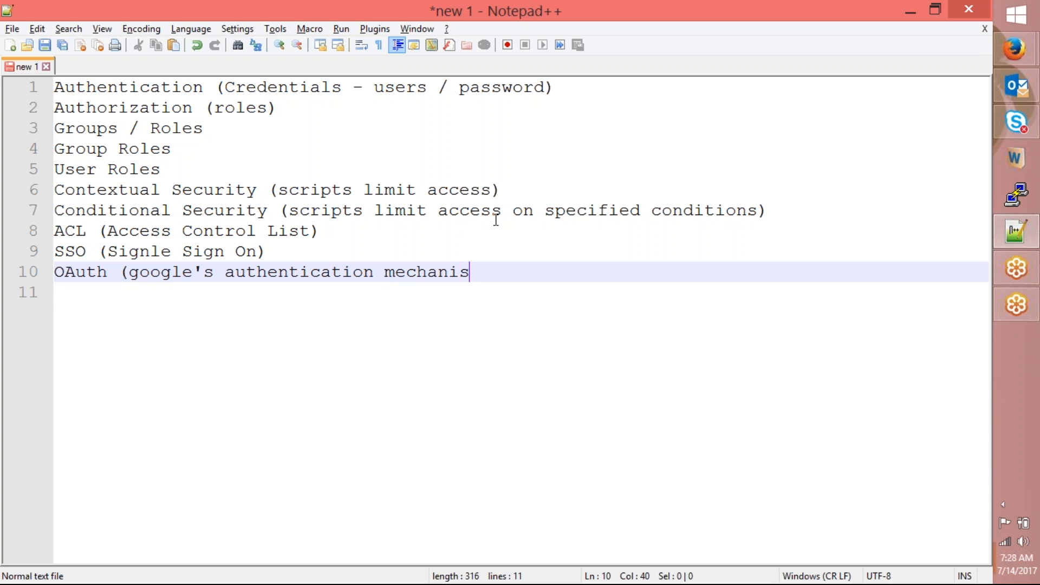
{"action": "type", "text": "m)"}
{"action": "key", "text": "Return"}
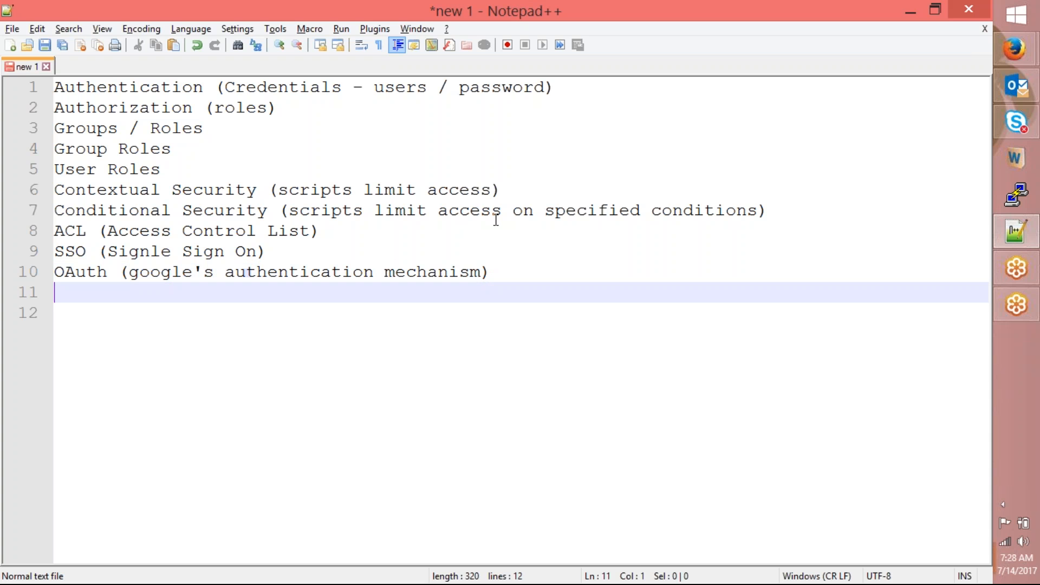
- Add the line "SSL (Secured Socket Layer)" below the OAuth line
{"action": "key", "text": "Delete"}
{"action": "type", "text": "SSL (S"}
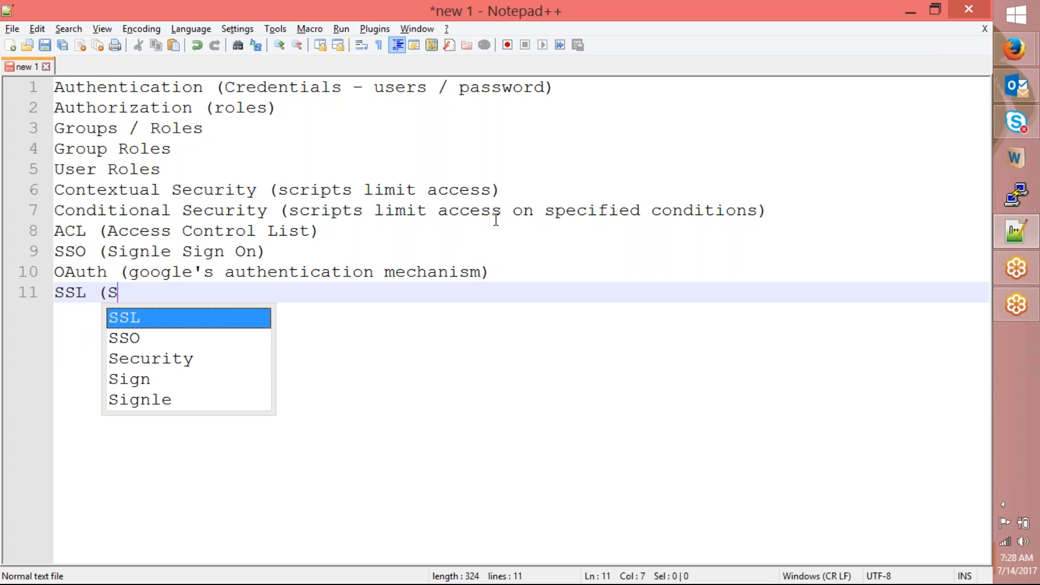
{"action": "type", "text": "ecure"}
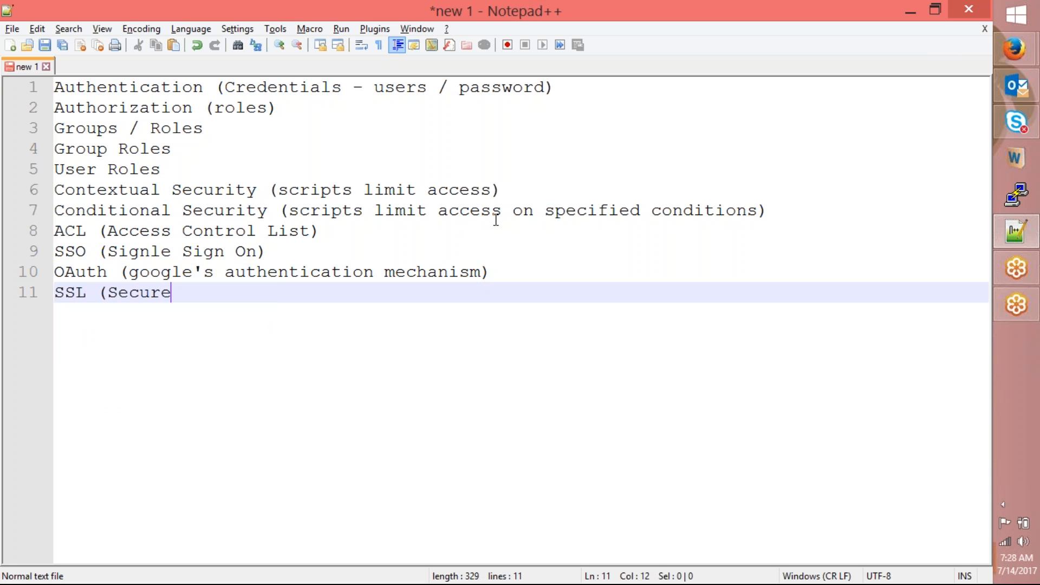
{"action": "type", "text": "d Socket Layer)"}
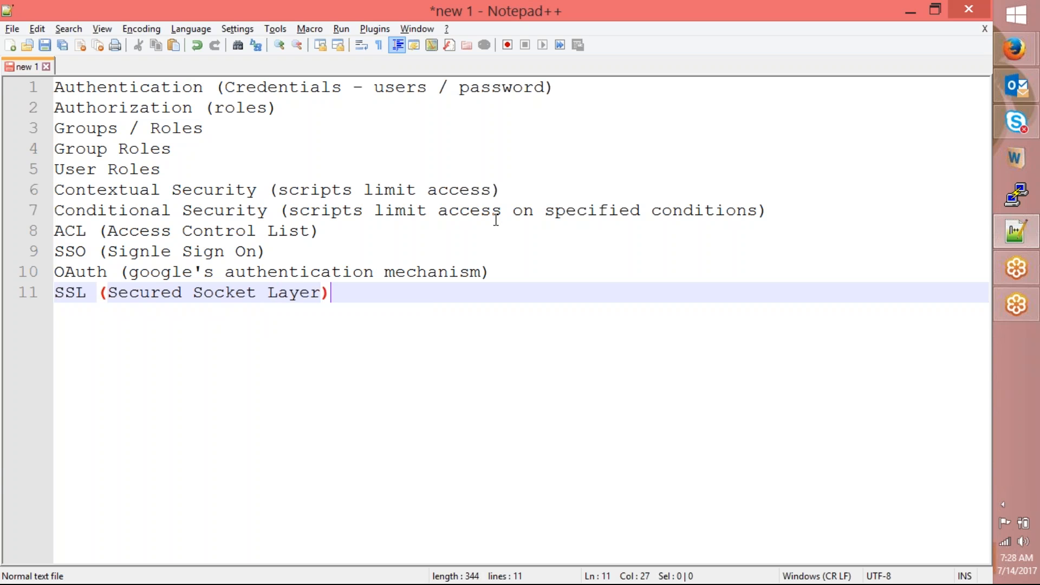
- Add the line "Encryption" below the SSL line
{"action": "key", "text": "Return"}
{"action": "type", "text": "Encryption"}
{"action": "key", "text": "Return"}
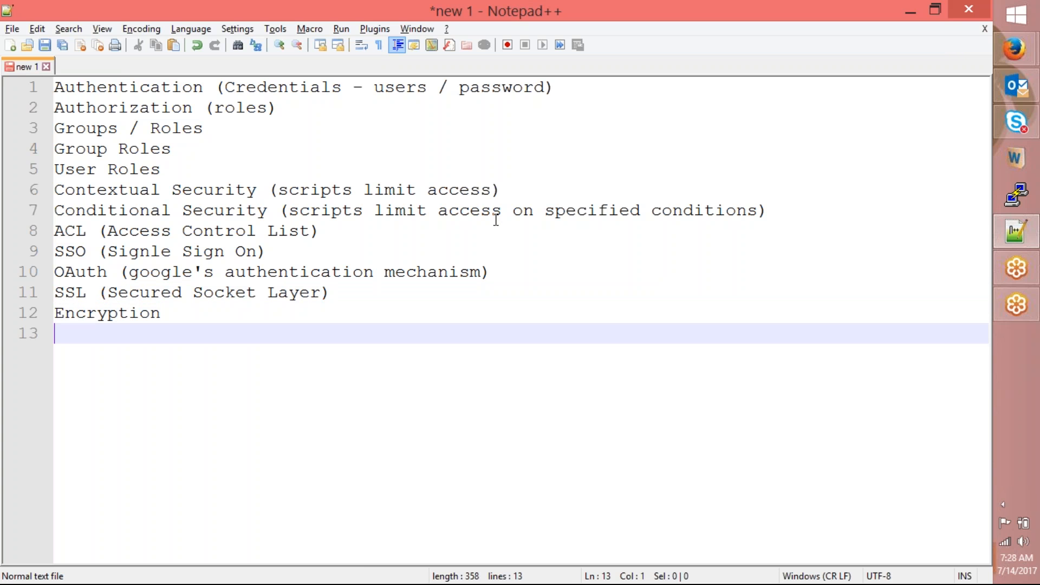
- Add the line "Securing Web Services Integration" below the Encryption line
{"action": "type", "text": "Securit"}
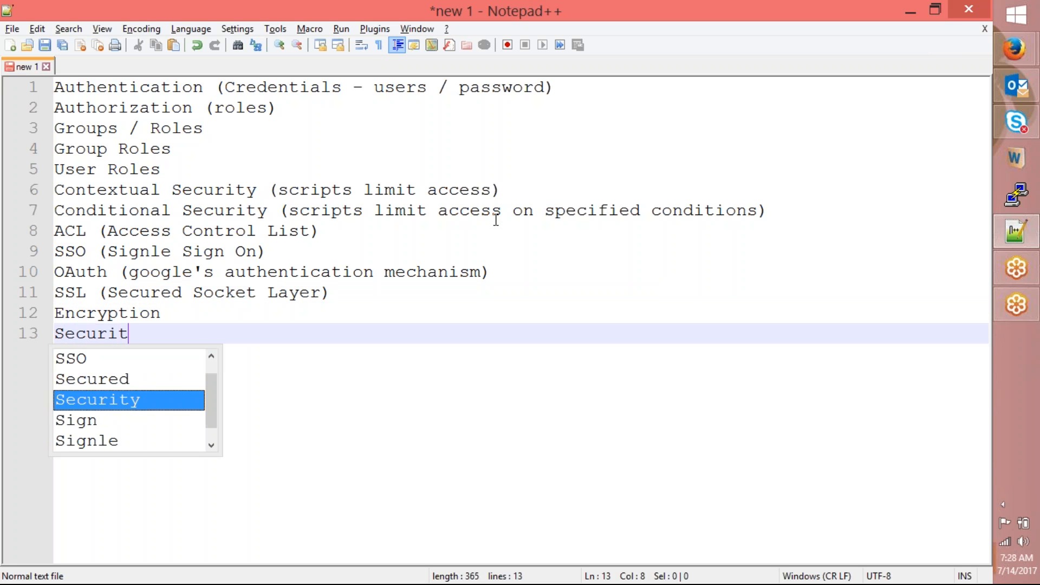
{"action": "key", "text": "BackSpace"}
{"action": "type", "text": "ng"}
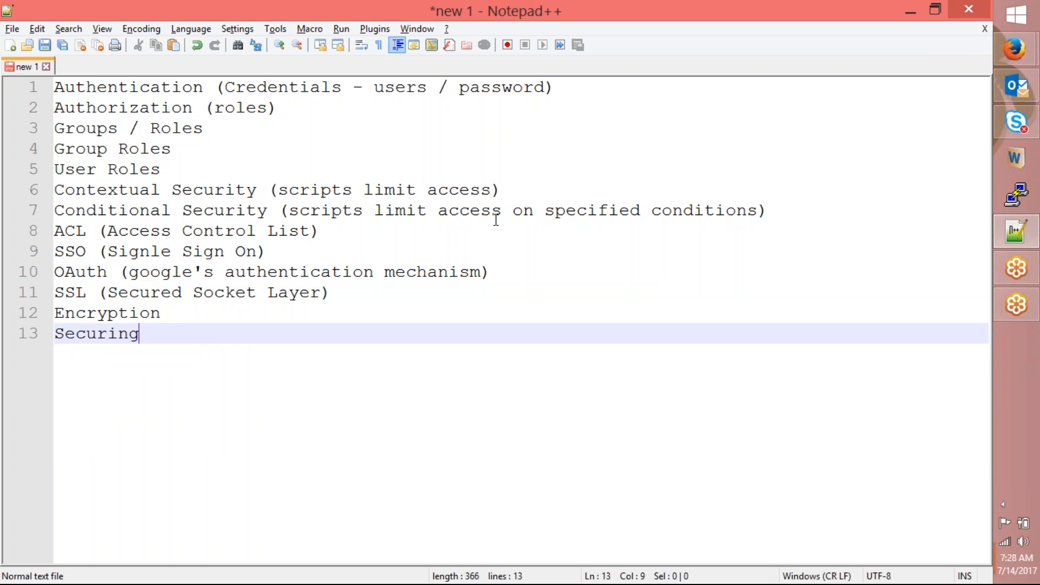
{"action": "type", "text": " Web Services"}
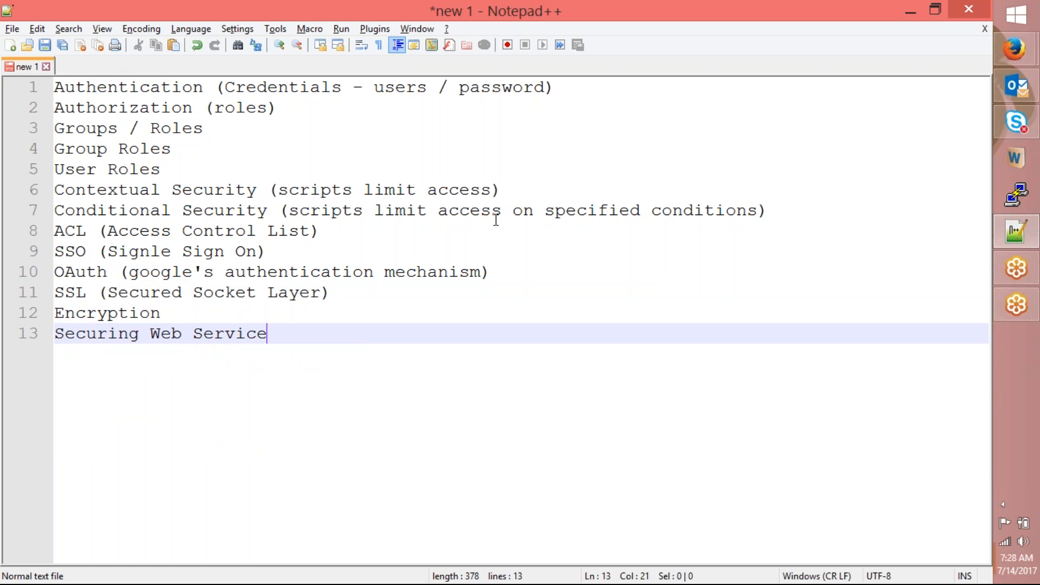
{"action": "key", "text": "BackSpace"}
{"action": "type", "text": "s Integraio"}
{"action": "key", "text": "BackSpace"}
{"action": "key", "text": "BackSpace"}
{"action": "type", "text": "tion"}
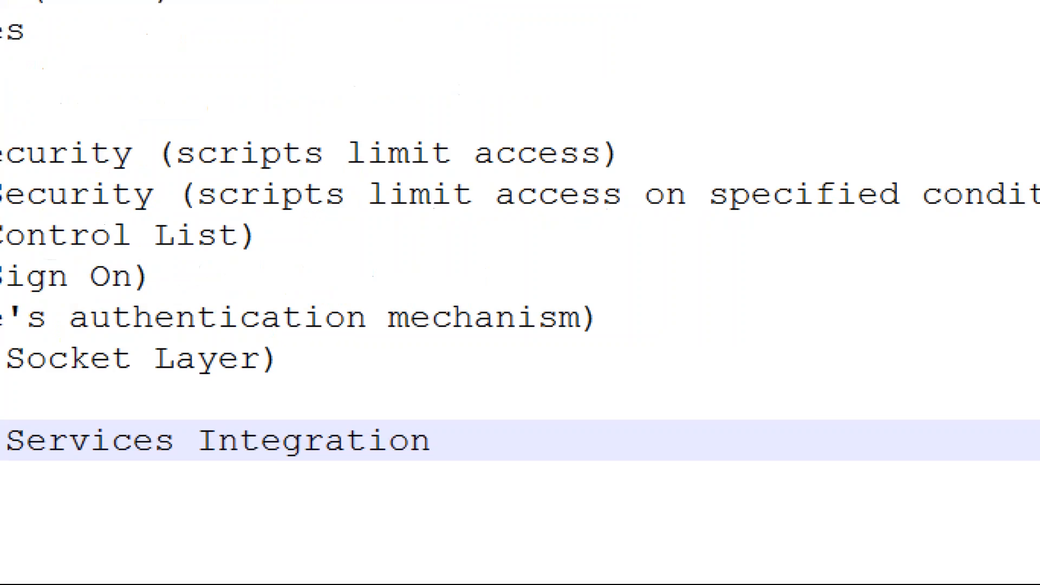
{"action": "mouse_move", "coordinate": [6, 293]}
{"action": "left_mouse_down"}
{"action": "mouse_move", "coordinate": [84, 271]}
{"action": "mouse_move", "coordinate": [520, 300]}
{"action": "mouse_move", "coordinate": [565, 277]}
{"action": "left_mouse_up"}
{"action": "key", "text": "Escape"}
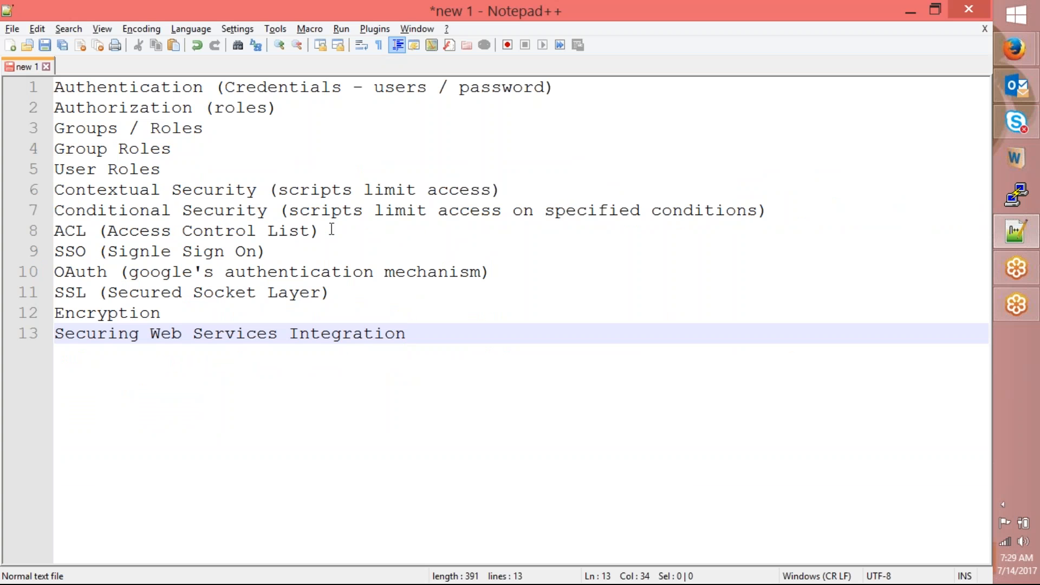
- Switch to ServiceNow in Firefox and open the Resource Management - Dev application menu record to examine its required role
{"action": "key", "text": "alt+Tab"}
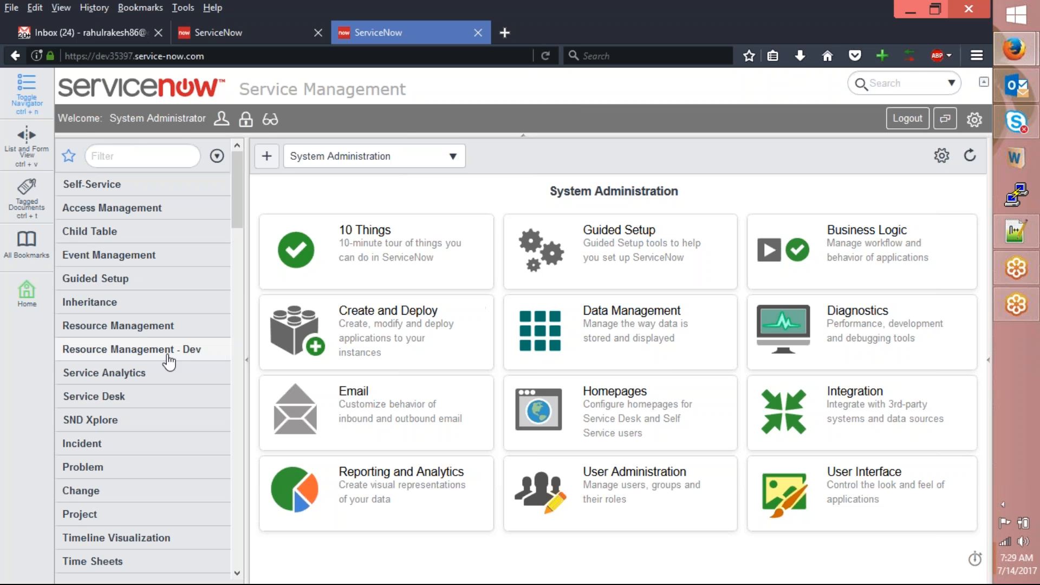
{"action": "left_click", "coordinate": [187, 351]}
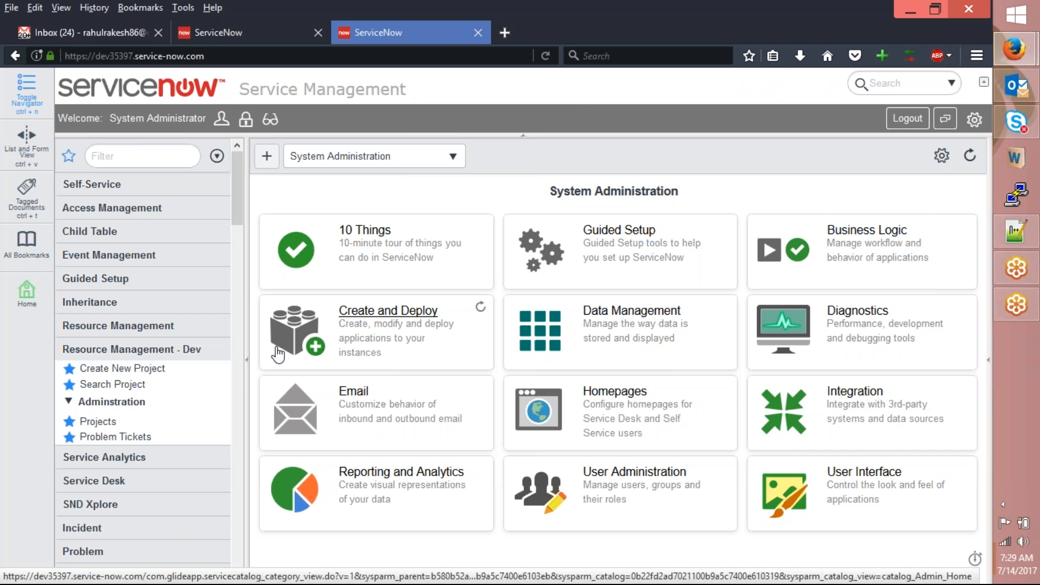
{"action": "right_click", "coordinate": [90, 351]}
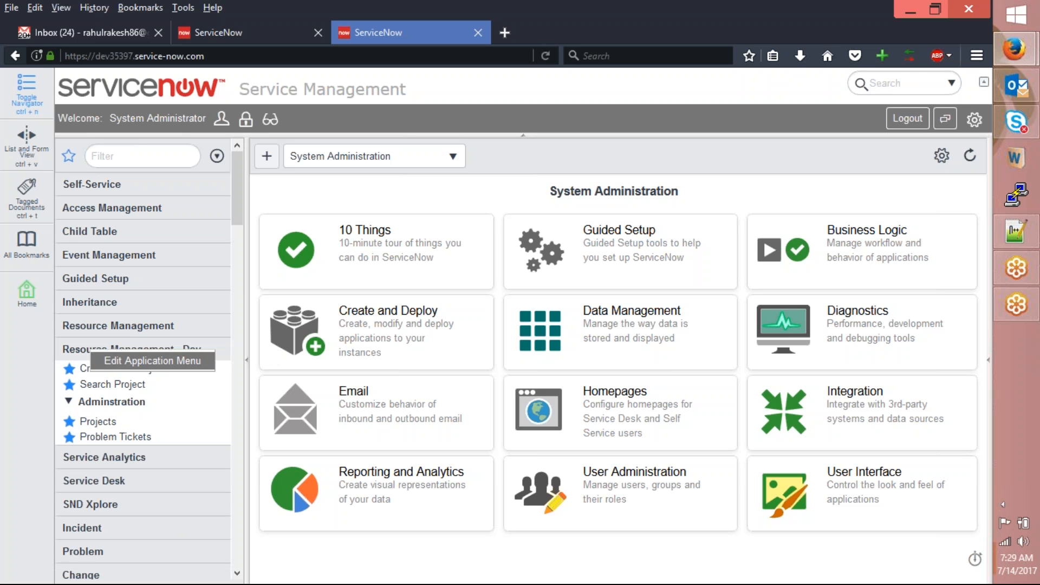
{"action": "left_click", "coordinate": [152, 361]}
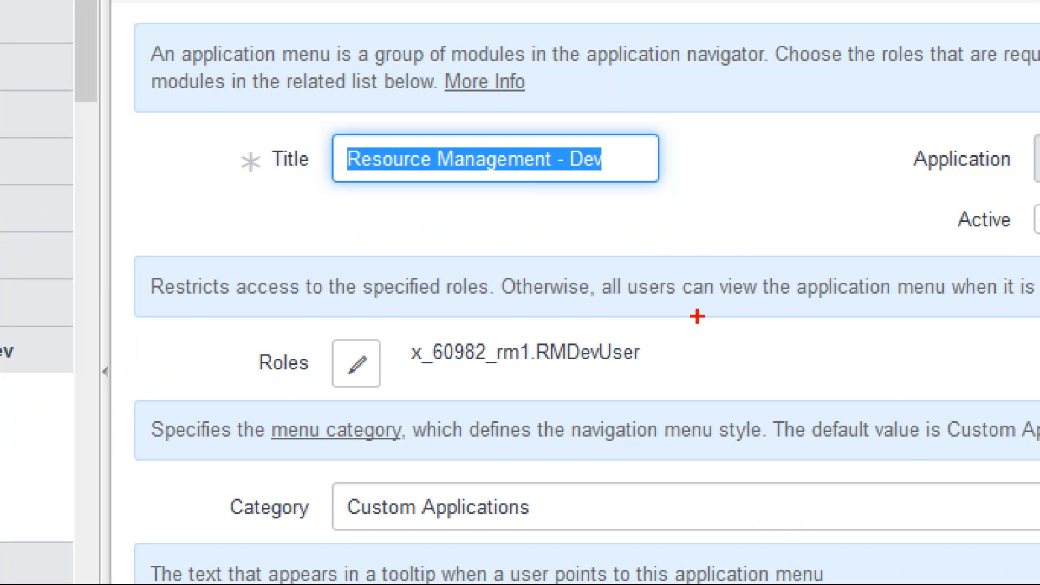
{"action": "mouse_move", "coordinate": [648, 331]}
{"action": "left_mouse_down"}
{"action": "mouse_move", "coordinate": [487, 331]}
{"action": "mouse_move", "coordinate": [278, 364]}
{"action": "left_mouse_up"}
{"action": "mouse_move", "coordinate": [168, 379]}
{"action": "left_mouse_down"}
{"action": "mouse_move", "coordinate": [577, 418]}
{"action": "mouse_move", "coordinate": [772, 362]}
{"action": "mouse_move", "coordinate": [722, 326]}
{"action": "left_mouse_up"}
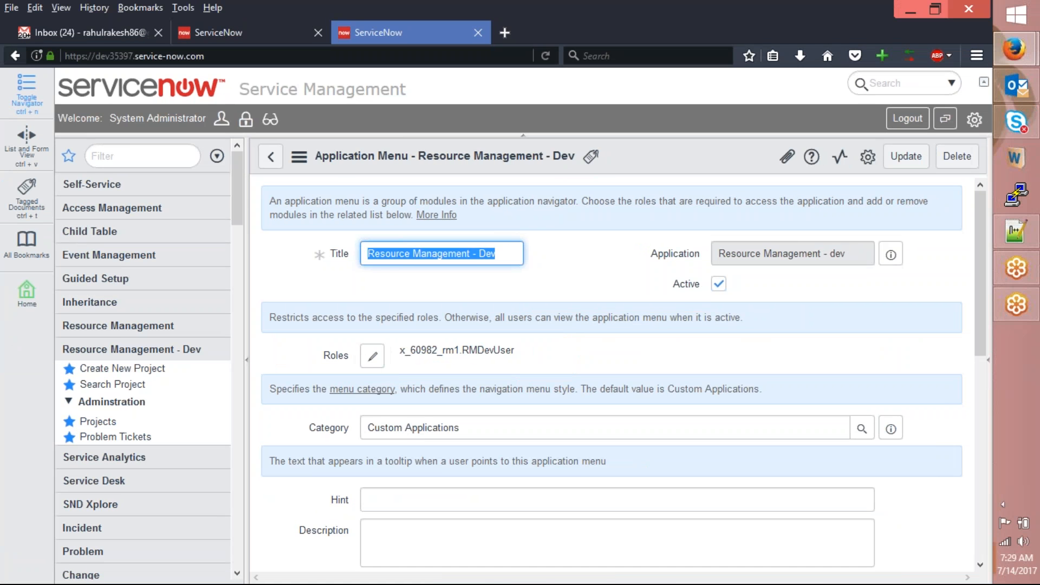
{"action": "left_click_drag", "start_coordinate": [515, 350], "coordinate": [470, 351]}
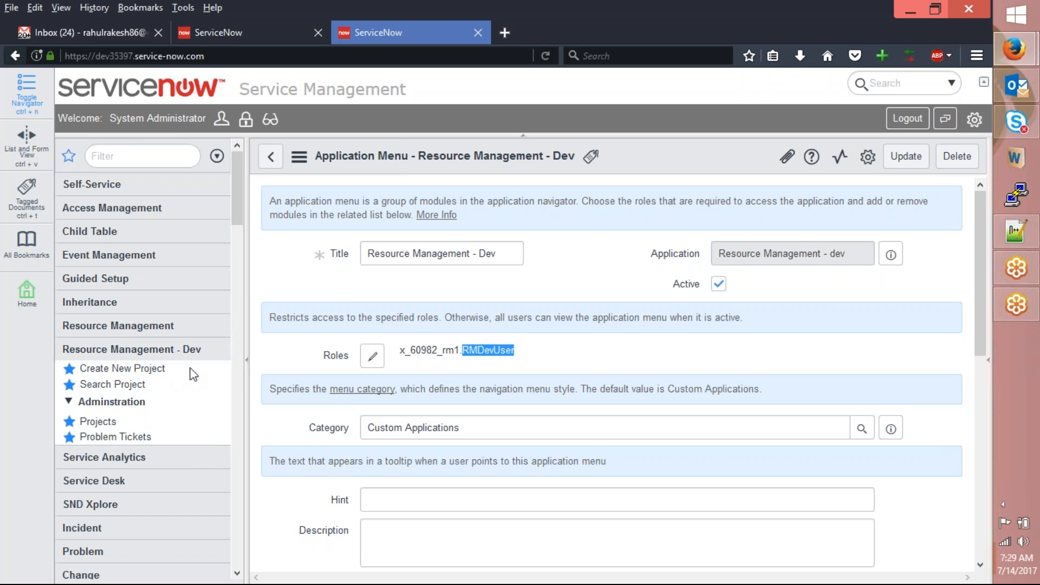
- Filter the navigator for "users", open the RMUser record from the user list and examine its assigned roles
{"action": "left_click", "coordinate": [156, 156]}
{"action": "type", "text": "users"}
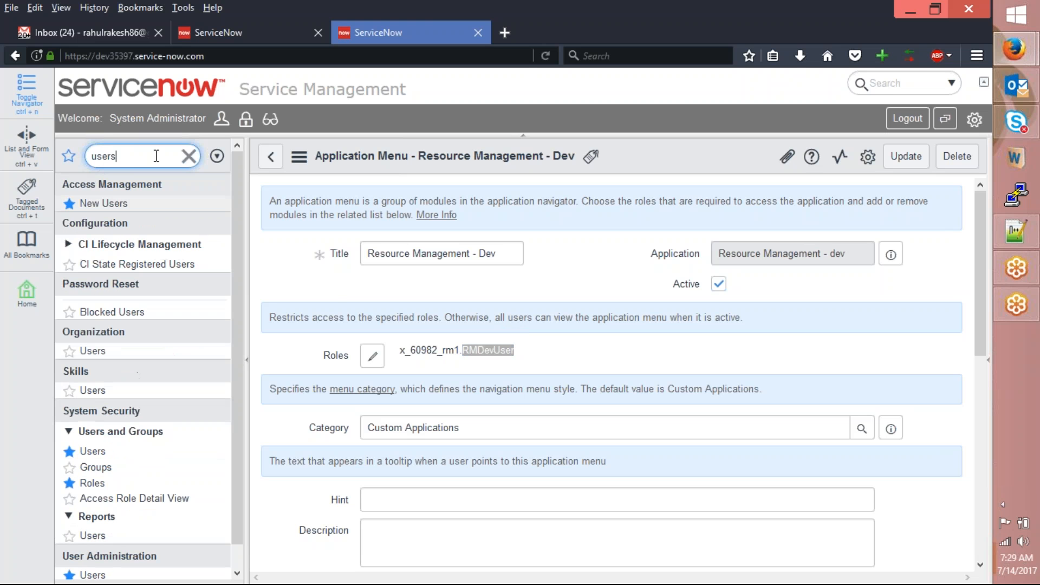
{"action": "left_click", "coordinate": [96, 453]}
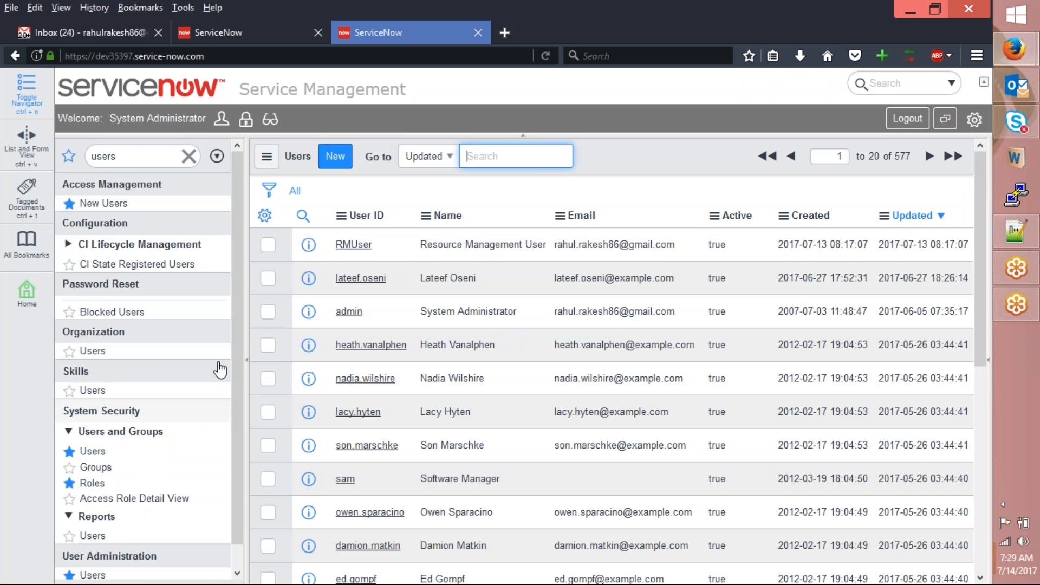
{"action": "left_click", "coordinate": [365, 248]}
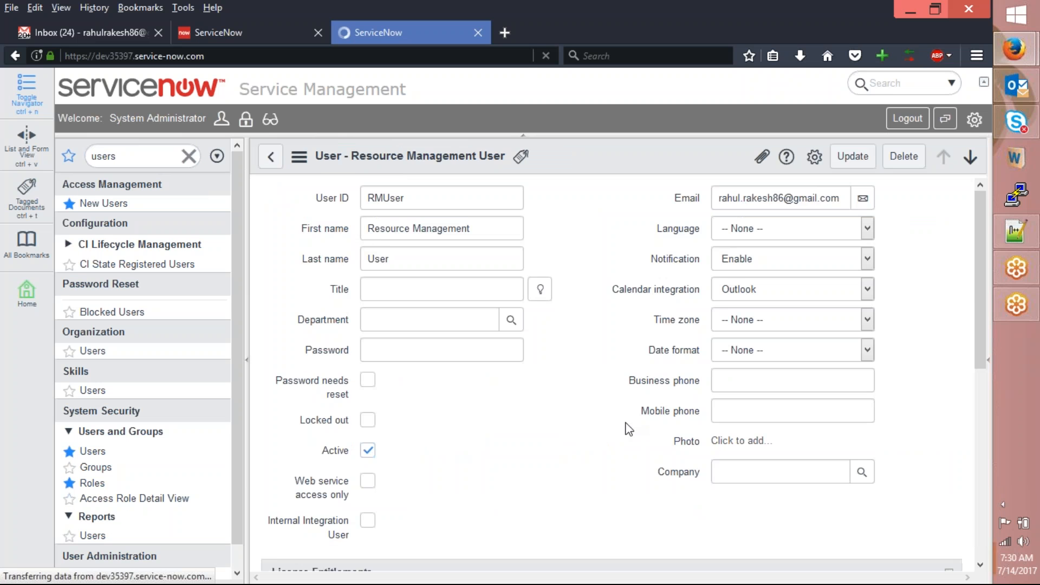
{"action": "scroll", "coordinate": [356, 234], "scroll_direction": "down", "scroll_amount": 10}
{"action": "scroll", "coordinate": [437, 442], "scroll_direction": "down", "scroll_amount": 10}
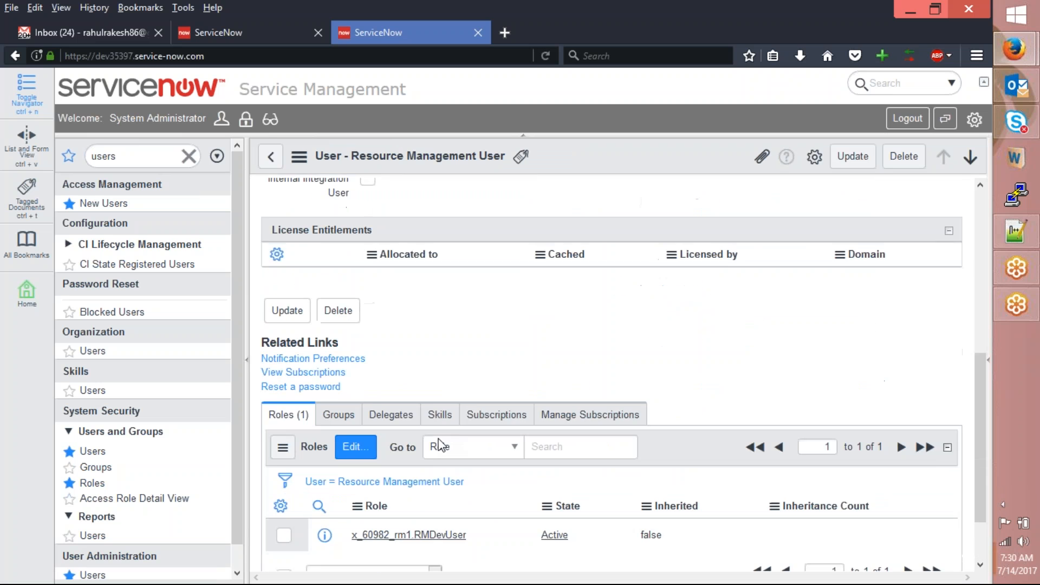
{"action": "left_click", "coordinate": [444, 461]}
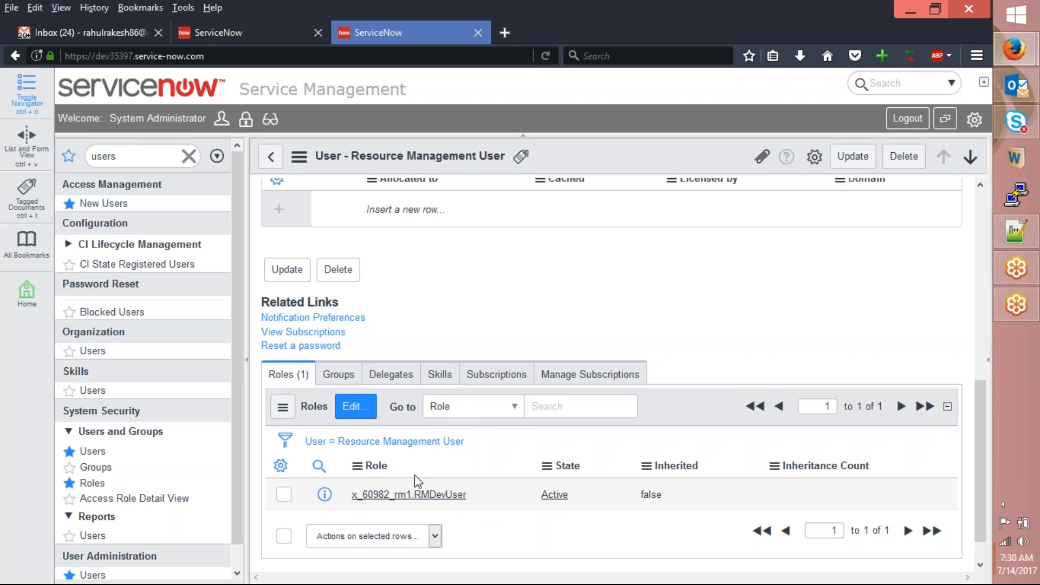
- Impersonate the Resource Management User account and dismiss the update set notice
{"action": "left_click", "coordinate": [230, 123]}
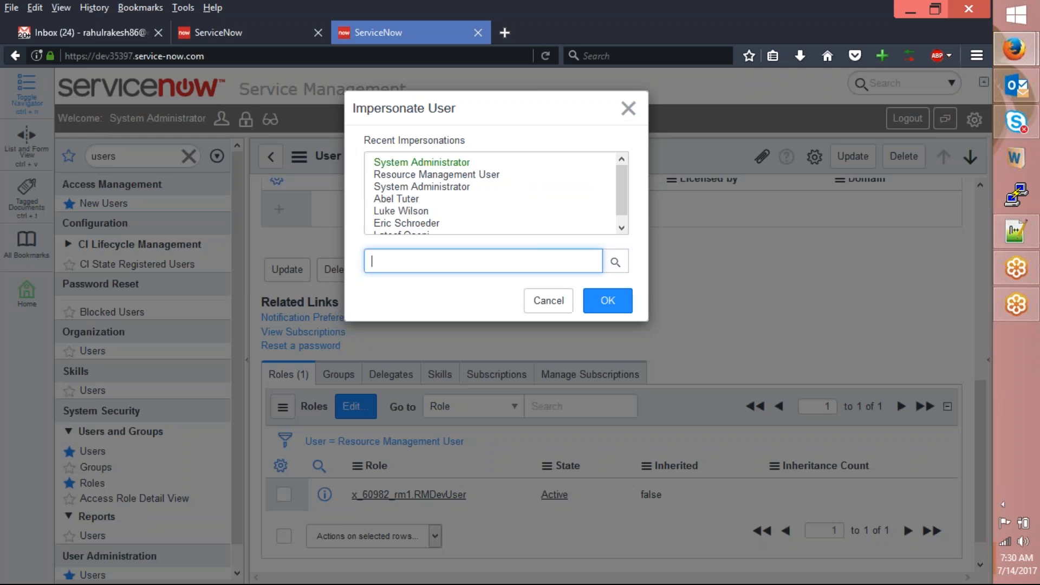
{"action": "key", "text": "shift+Tab"}
{"action": "key", "text": "Down"}
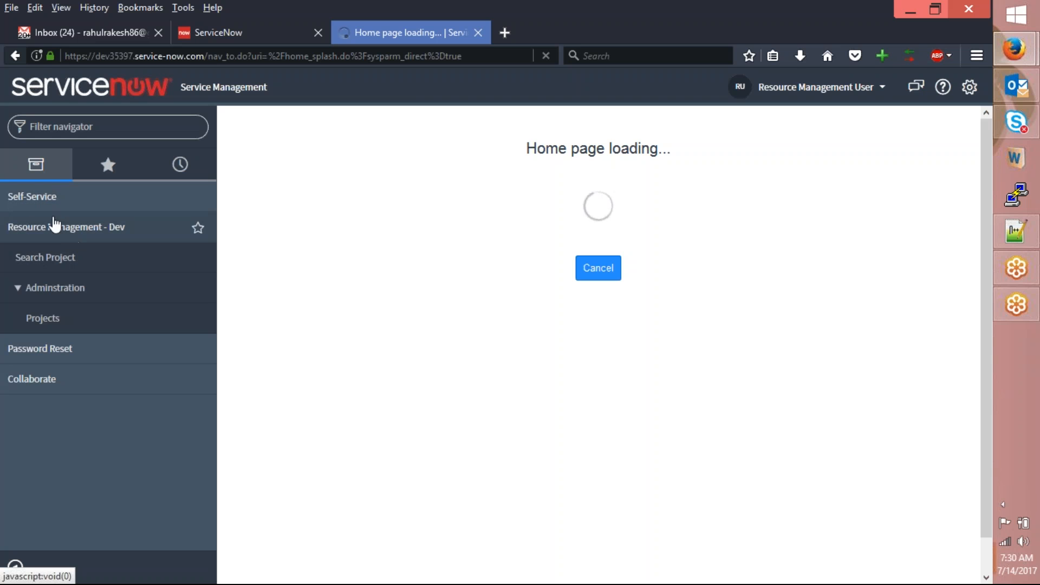
{"action": "left_click", "coordinate": [34, 227]}
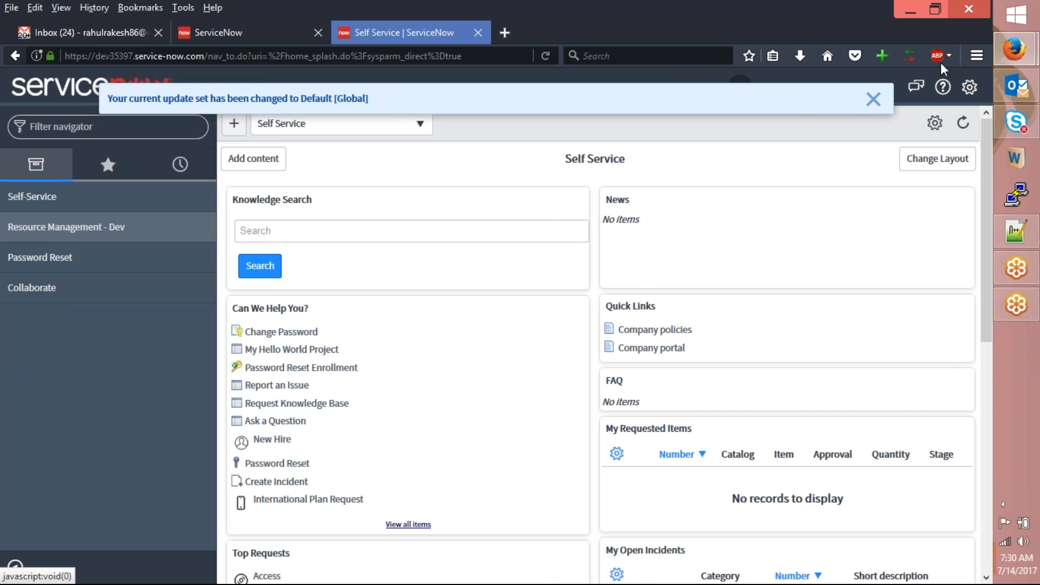
{"action": "left_click", "coordinate": [873, 99]}
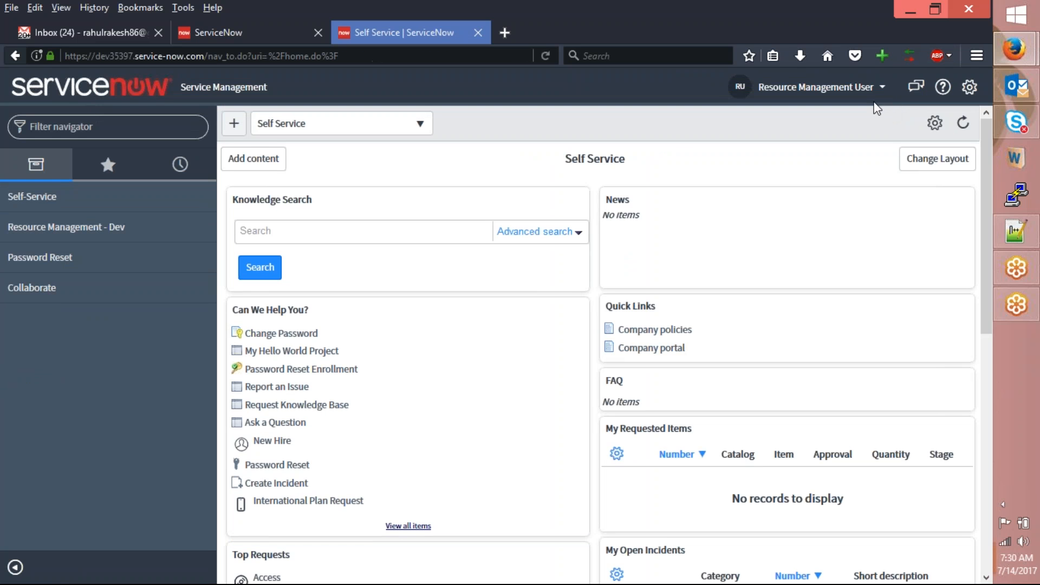
- Expand the Resource Management - Dev application and capture its menu with Snipping Tool
{"action": "left_click", "coordinate": [81, 228]}
{"action": "key", "text": "super"}
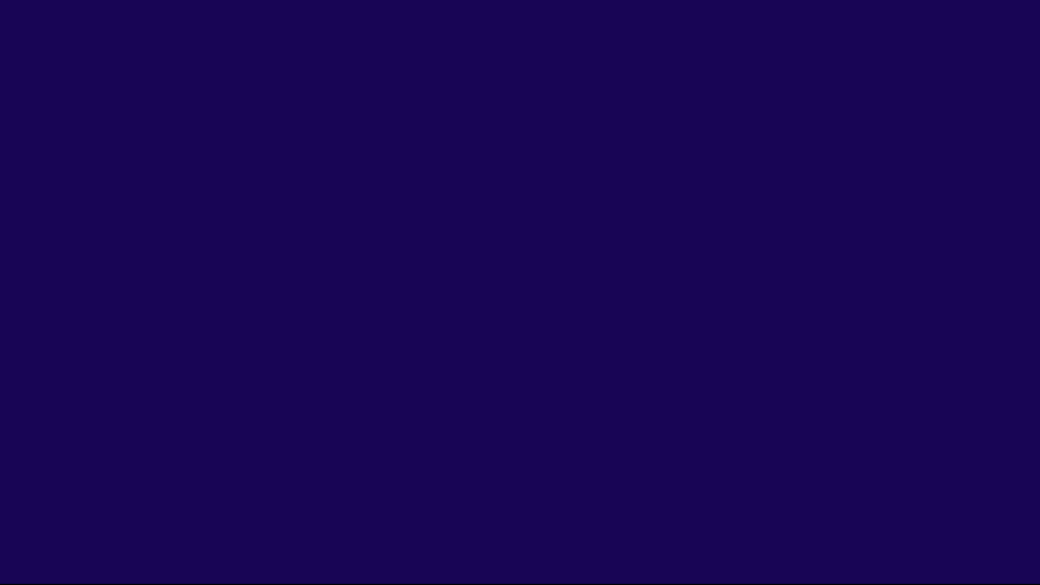
{"action": "left_click", "coordinate": [363, 472]}
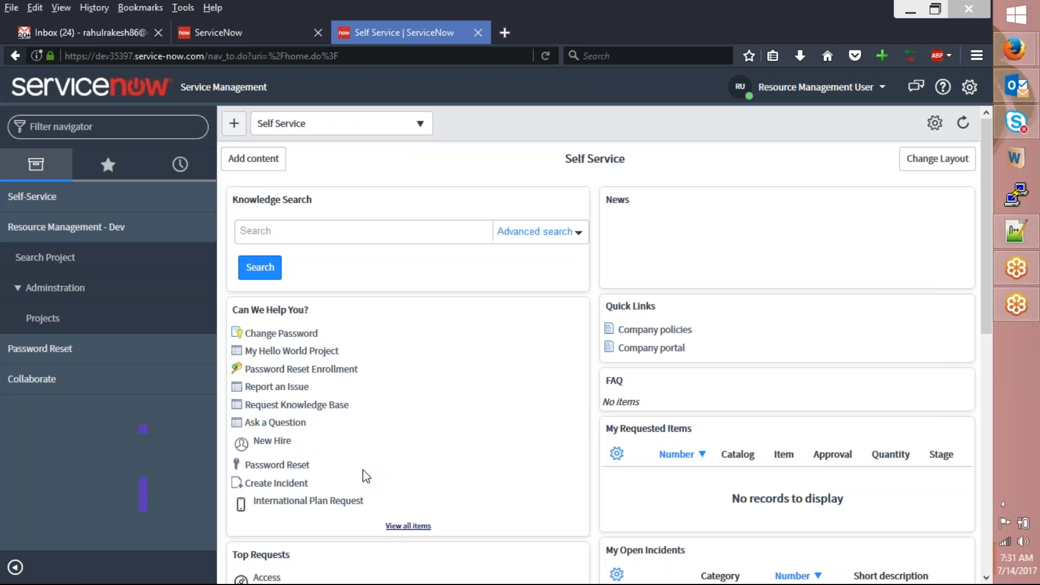
{"action": "left_click", "coordinate": [828, 105]}
{"action": "left_click_drag", "start_coordinate": [1, 209], "coordinate": [220, 343]}
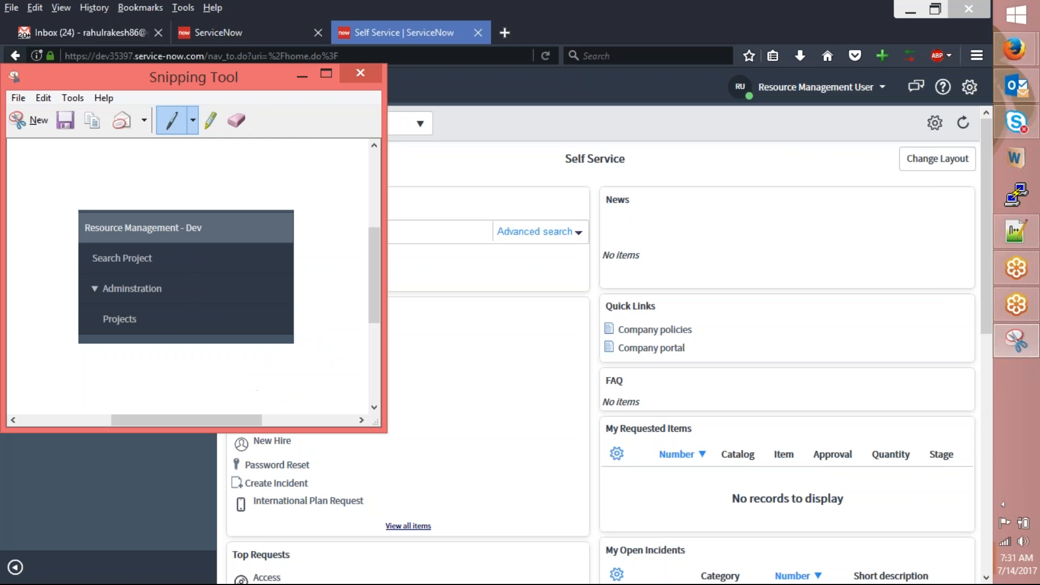
- Return to ServiceNow in Firefox and impersonate the System Administrator account
{"action": "left_click", "coordinate": [858, 39]}
{"action": "left_click", "coordinate": [867, 90]}
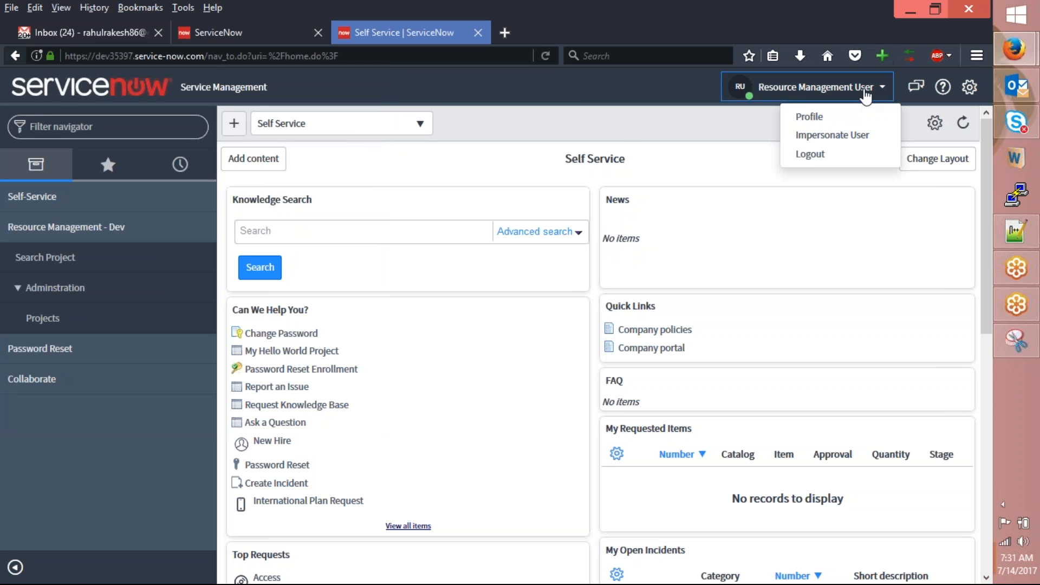
{"action": "left_click", "coordinate": [832, 135]}
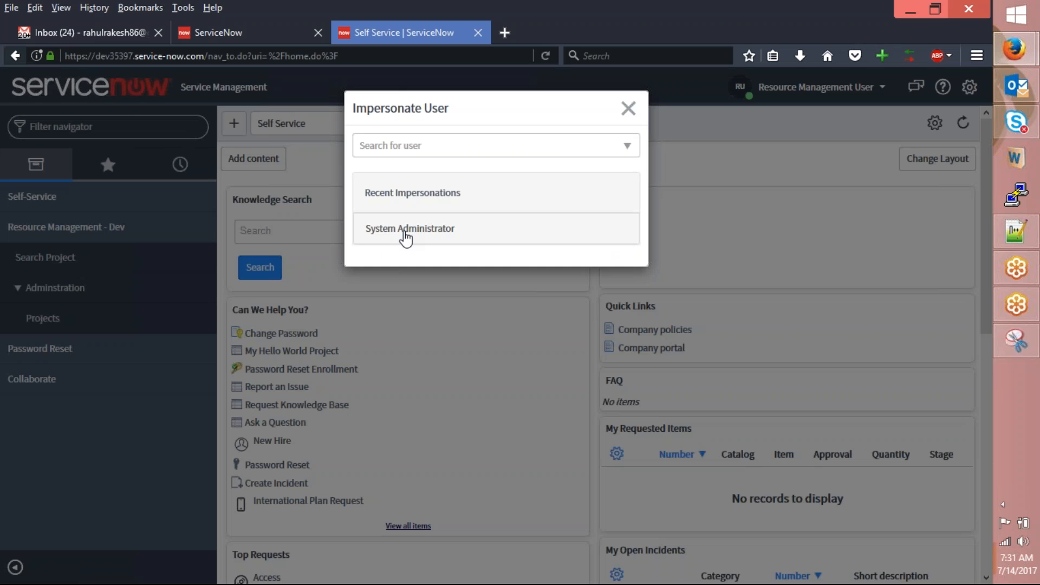
{"action": "left_click", "coordinate": [435, 234]}
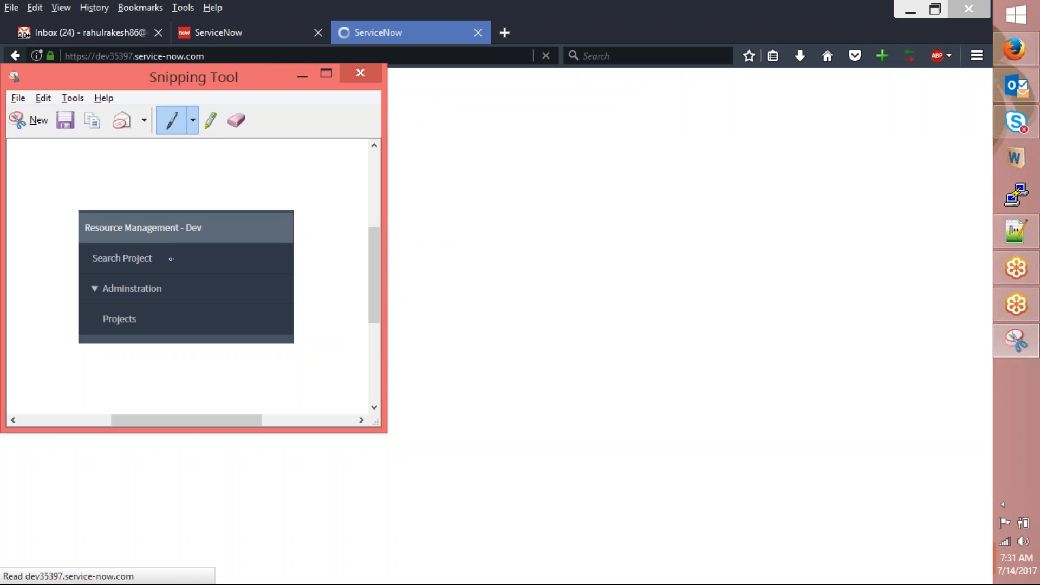
- In Snipping Tool, mark Search Project, Adminstration and Projects with pen strokes, handwrite "RM User" above the menu, and return to Firefox
{"action": "left_click_drag", "start_coordinate": [168, 265], "coordinate": [204, 253]}
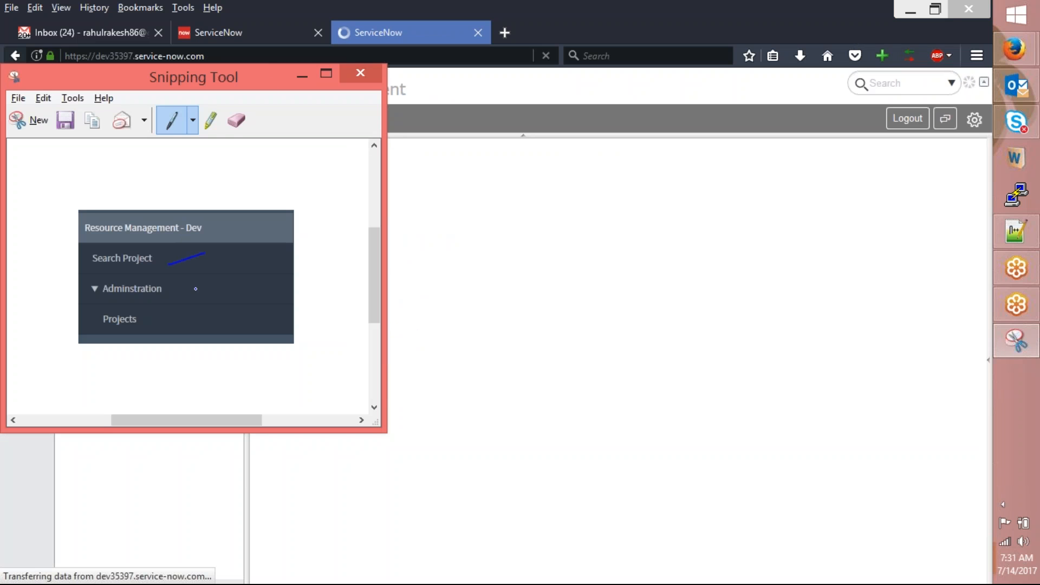
{"action": "left_click_drag", "start_coordinate": [185, 294], "coordinate": [205, 287]}
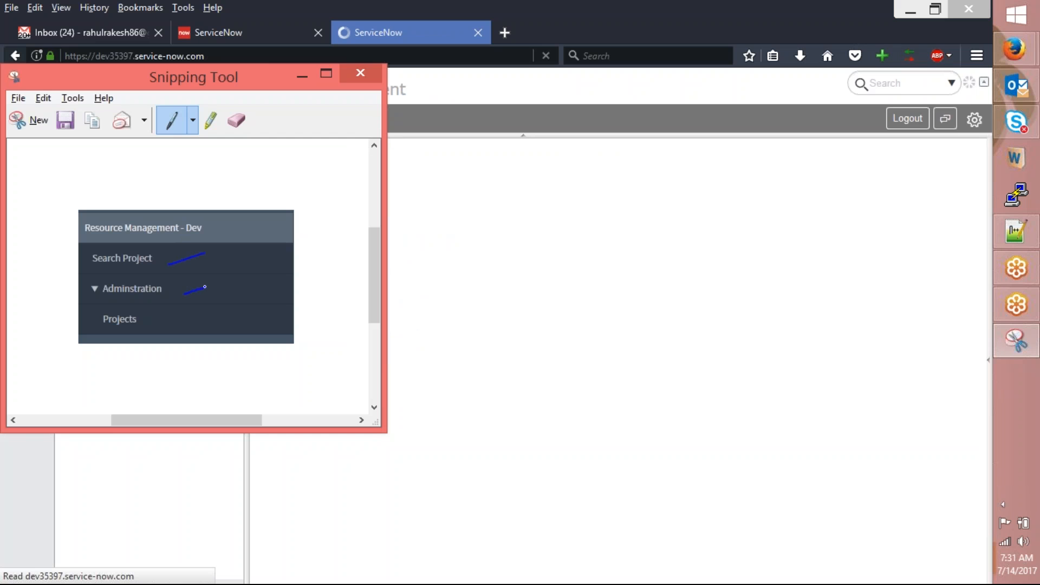
{"action": "left_click_drag", "start_coordinate": [176, 326], "coordinate": [212, 315]}
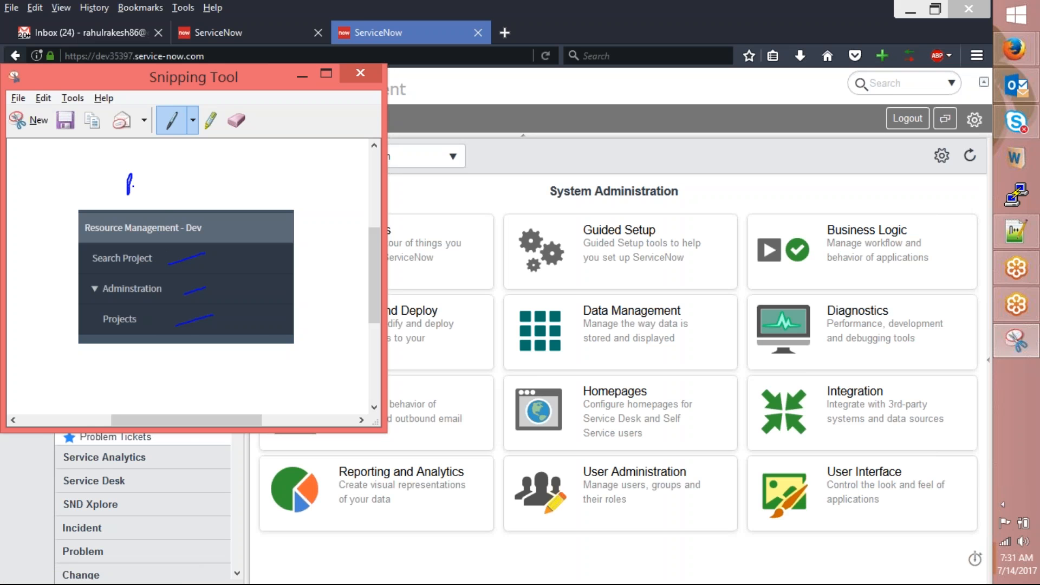
{"action": "left_click_drag", "start_coordinate": [183, 174], "coordinate": [183, 187]}
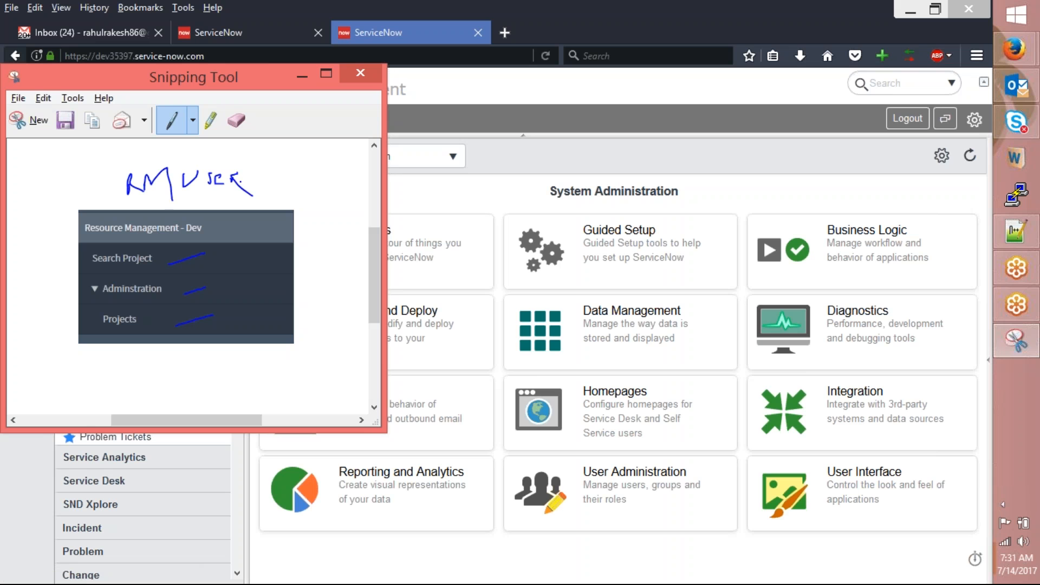
{"action": "key", "text": "alt+Tab"}
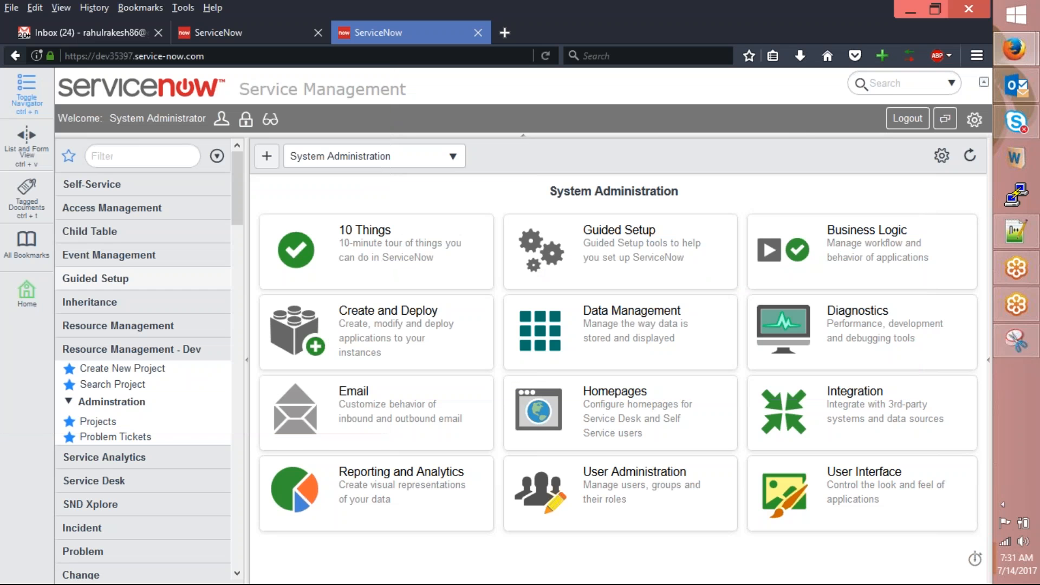
- Compare the administrator's Resource Management - Dev modules with the annotated RM User menu capture in Snipping Tool, then return to Firefox
{"action": "scroll", "coordinate": [125, 358], "scroll_direction": "down", "scroll_amount": 5}
{"action": "scroll", "coordinate": [117, 353], "scroll_direction": "up", "scroll_amount": 2}
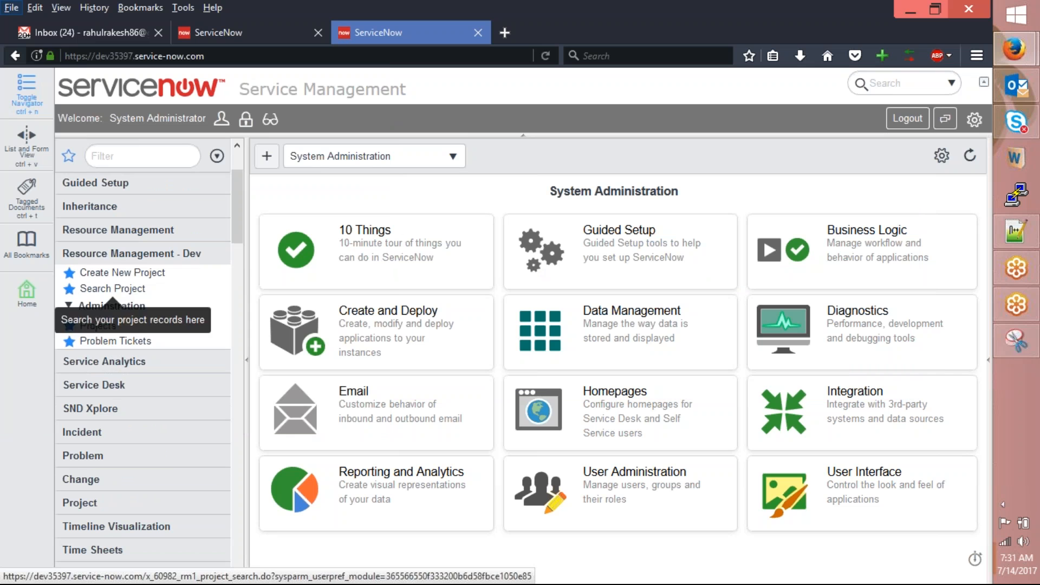
{"action": "key", "text": "alt+Tab"}
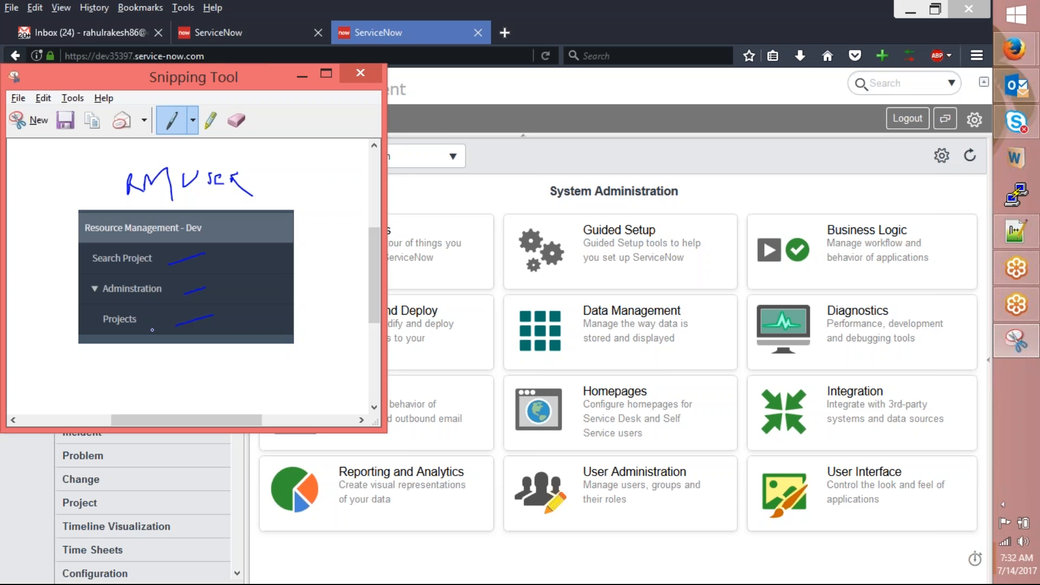
{"action": "key", "text": "alt+Tab"}
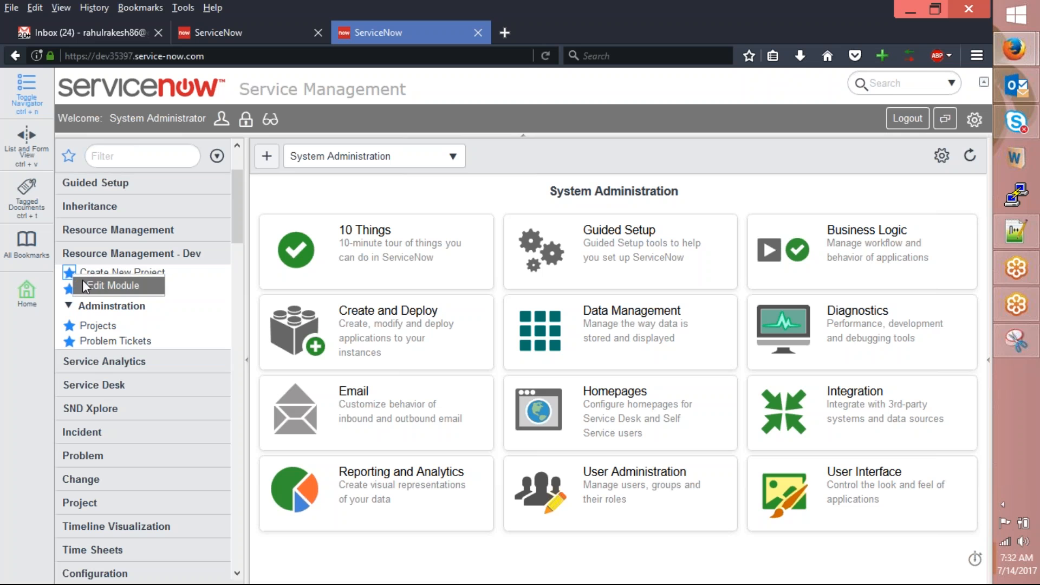
- Open the Create New Project module for editing, remove the admin role from its visibility roles and save the record
{"action": "left_click", "coordinate": [100, 289]}
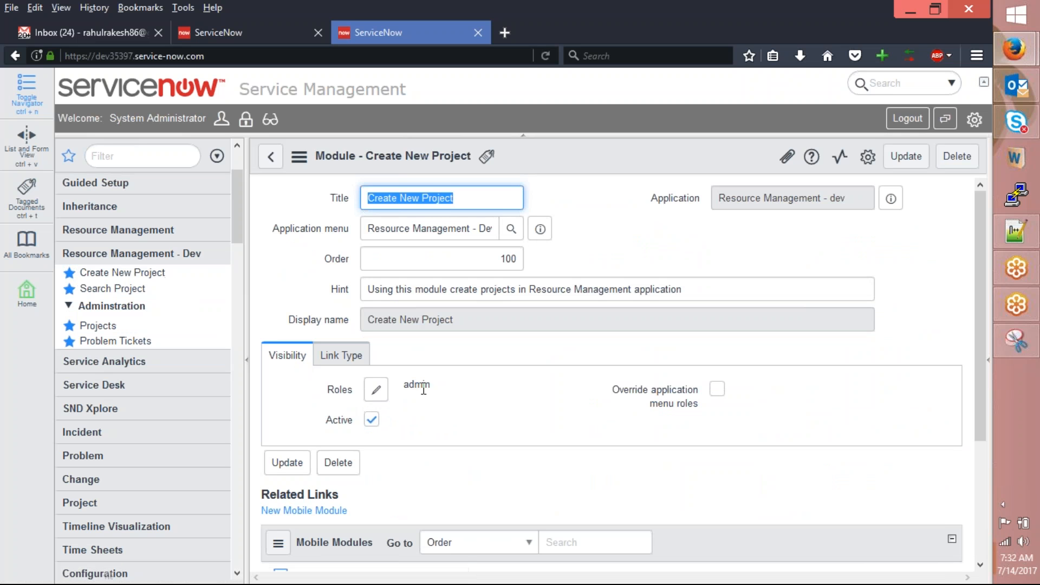
{"action": "left_click", "coordinate": [376, 390]}
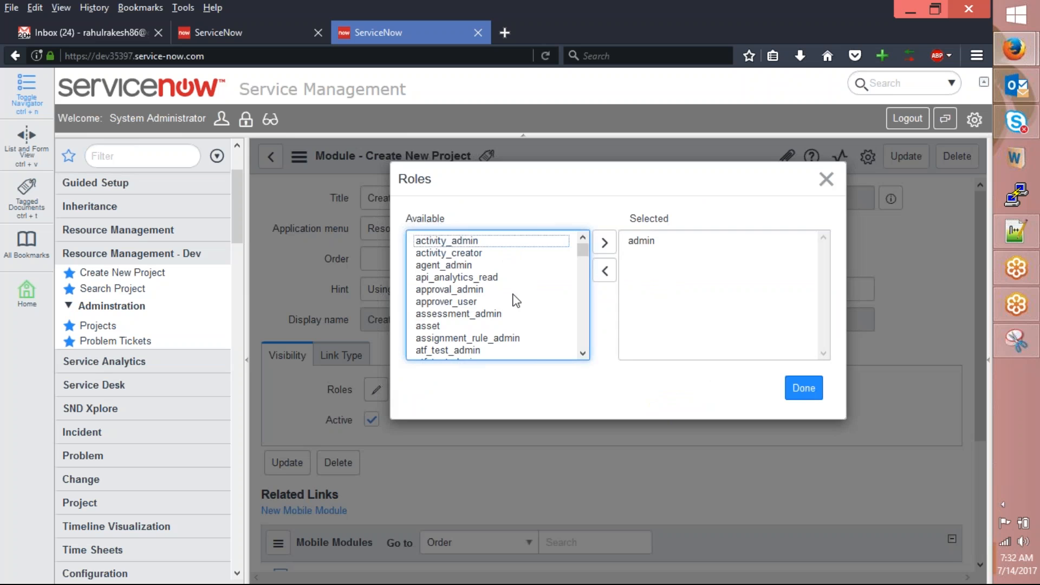
{"action": "double_click", "coordinate": [638, 243]}
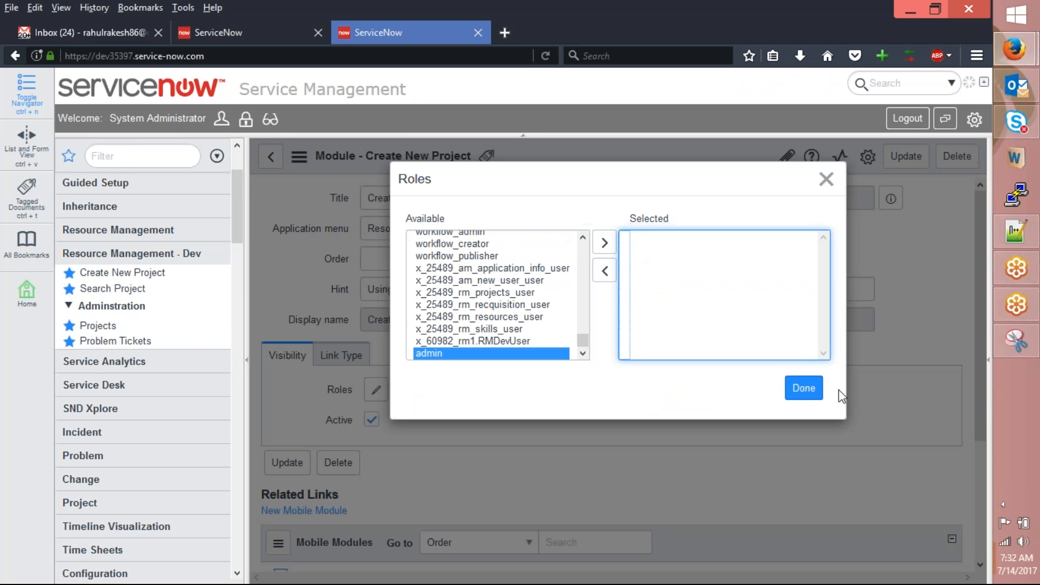
{"action": "left_click", "coordinate": [810, 395]}
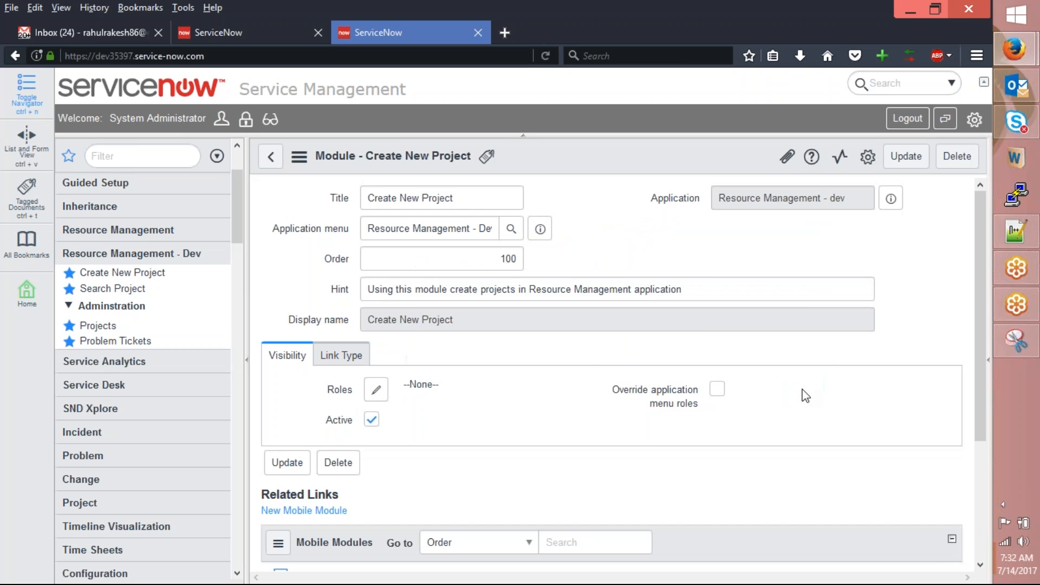
{"action": "right_click", "coordinate": [701, 159]}
{"action": "left_click", "coordinate": [702, 164]}
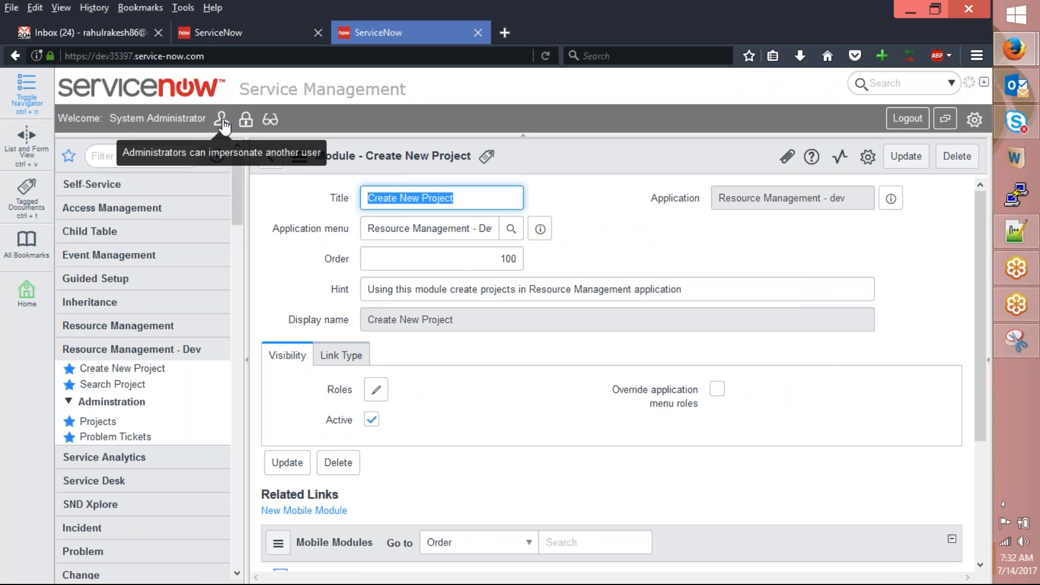
- Impersonate Resource Management User, compare the application menu with the Snipping Tool capture placed beside it, and minimize the capture
{"action": "left_click", "coordinate": [222, 123]}
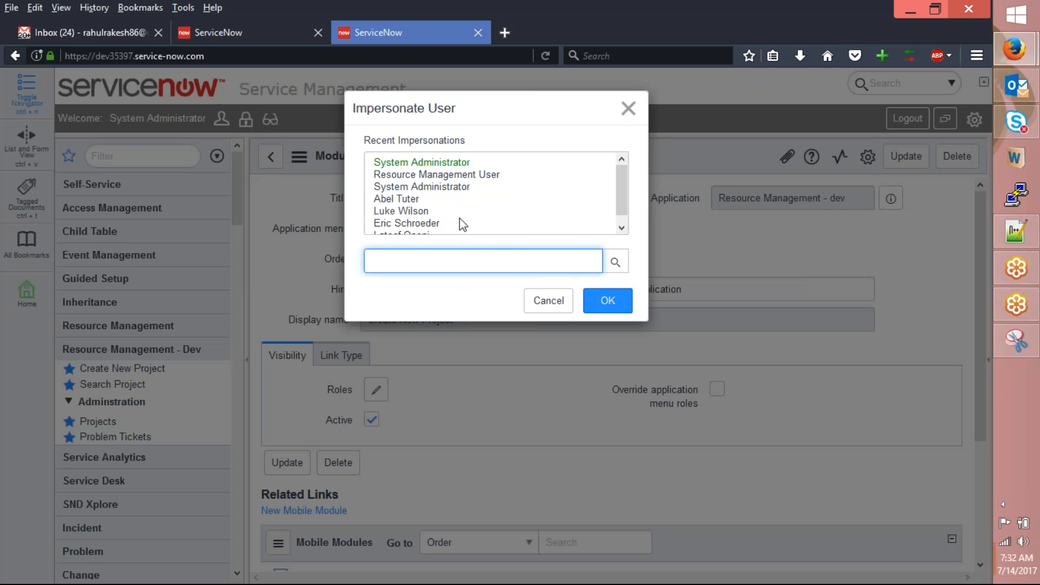
{"action": "left_click", "coordinate": [483, 174]}
{"action": "left_click", "coordinate": [1017, 339]}
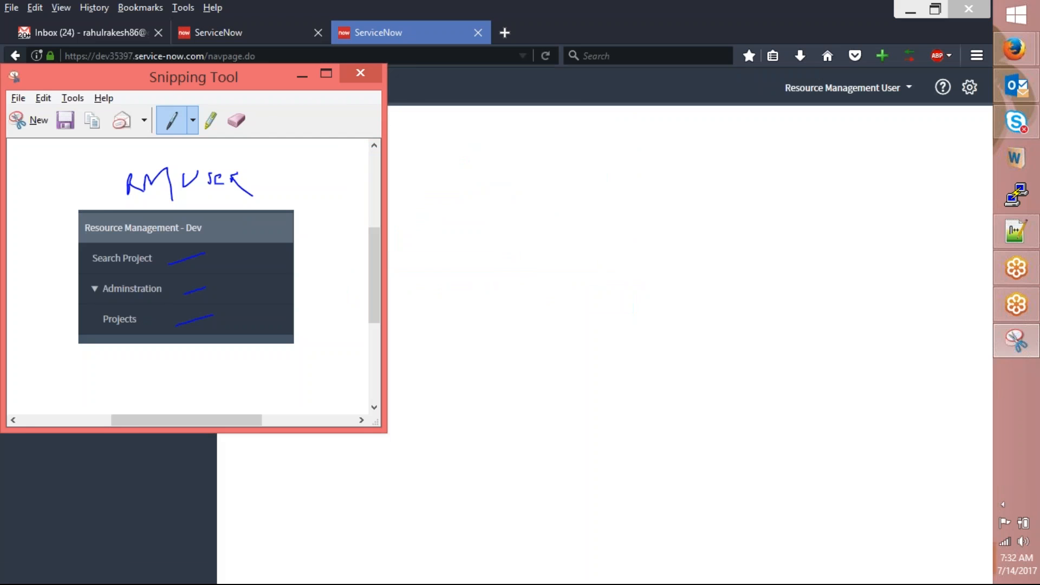
{"action": "left_click_drag", "start_coordinate": [184, 77], "coordinate": [675, 75]}
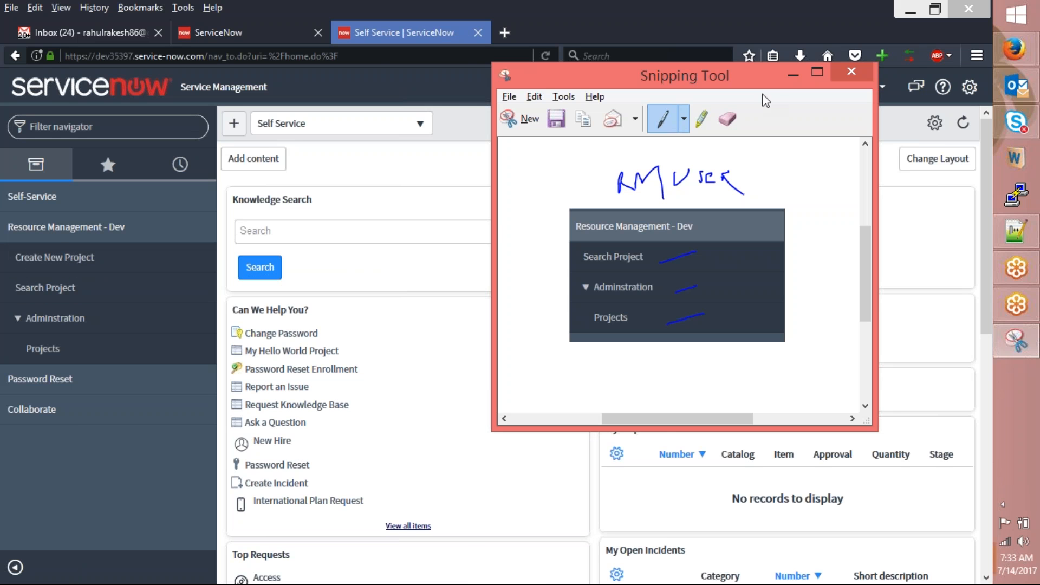
{"action": "left_click", "coordinate": [801, 70]}
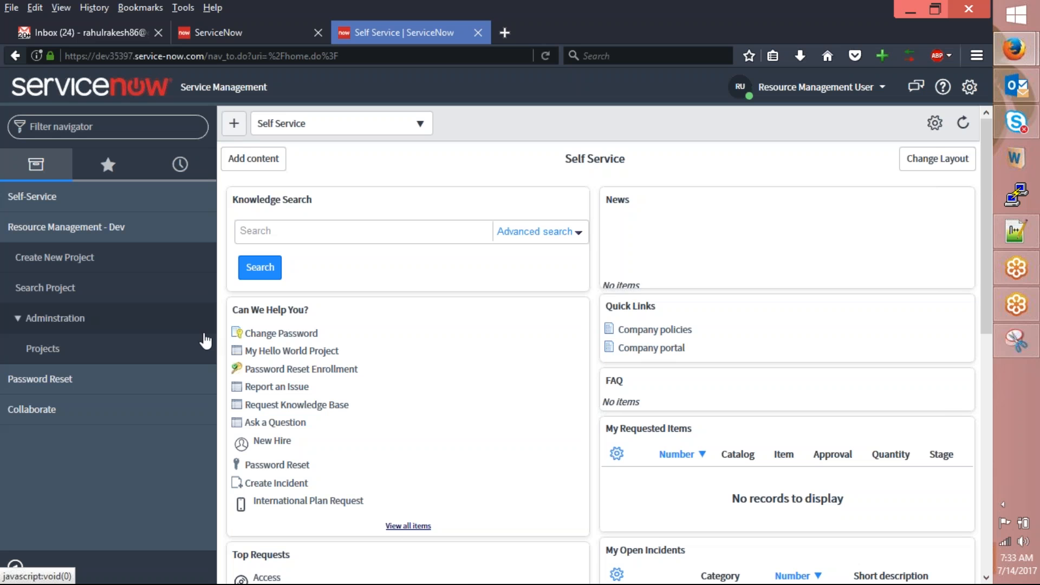
- Open the Create New Project form and examine its fields through to the Resources section
{"action": "left_click", "coordinate": [44, 259]}
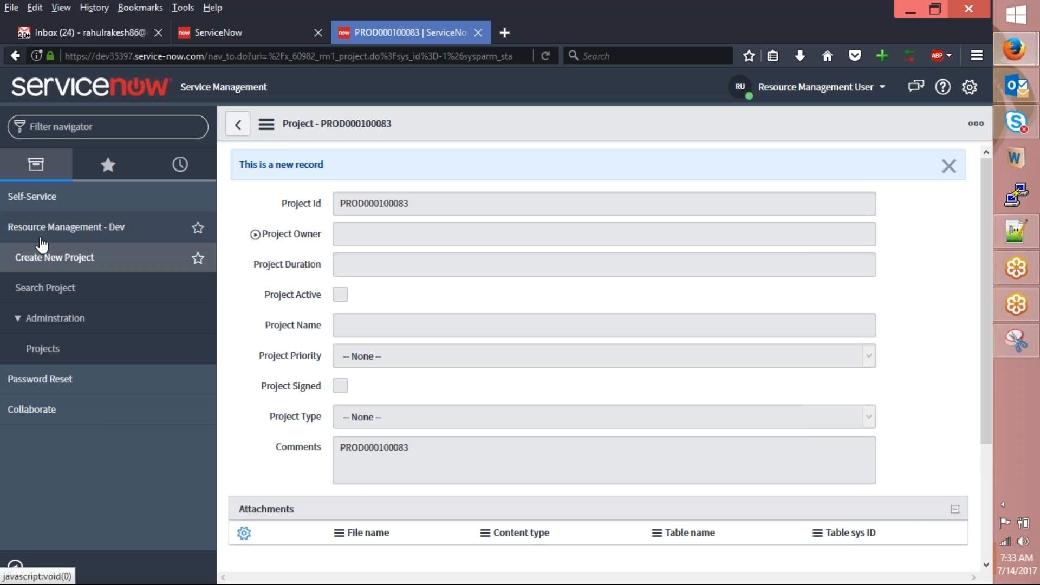
{"action": "scroll", "coordinate": [409, 292], "scroll_direction": "down", "scroll_amount": 3}
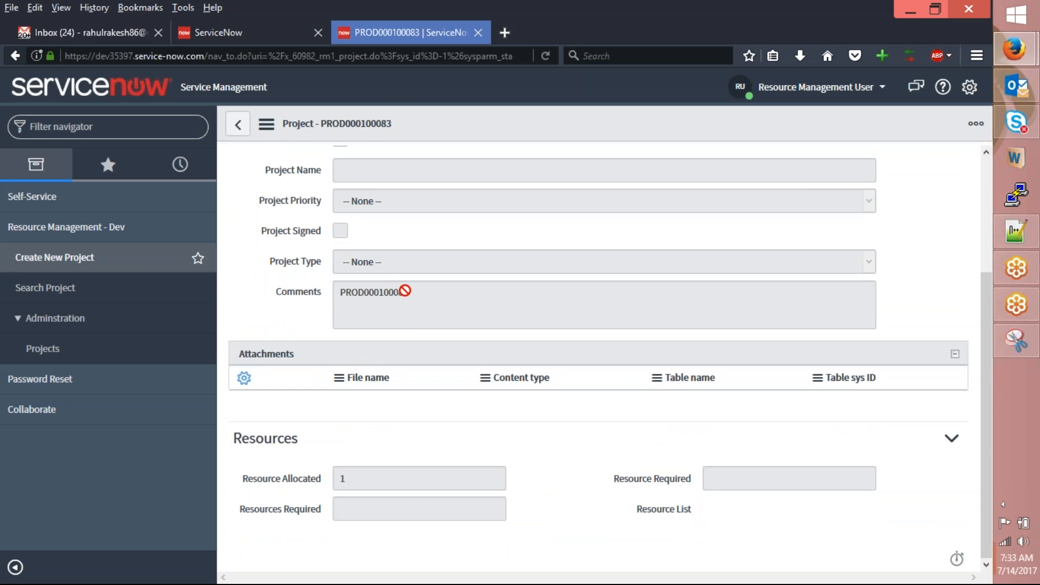
{"action": "scroll", "coordinate": [404, 291], "scroll_direction": "up", "scroll_amount": 3}
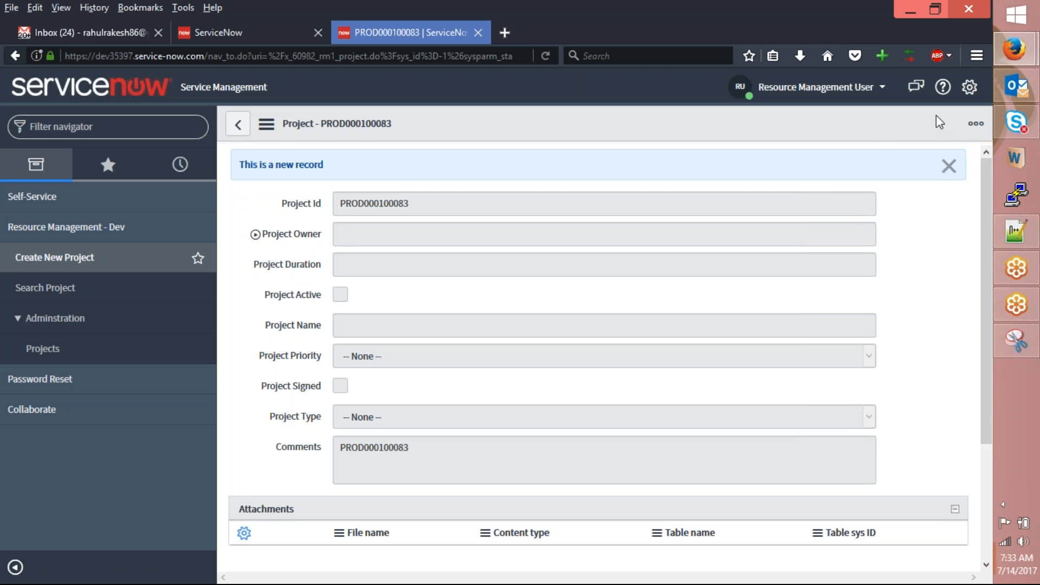
{"action": "scroll", "coordinate": [413, 457], "scroll_direction": "down", "scroll_amount": 3}
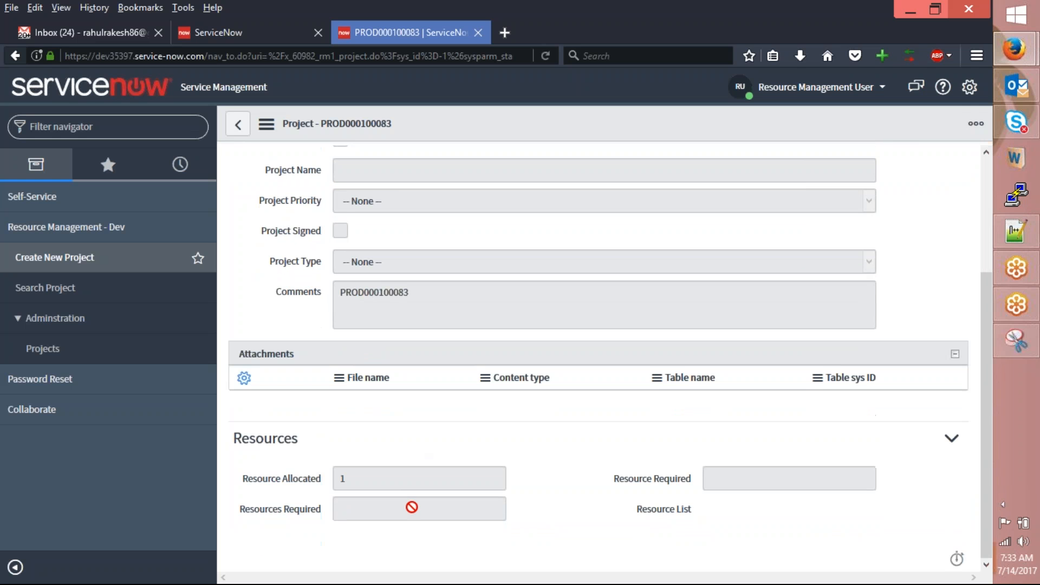
{"action": "scroll", "coordinate": [421, 494], "scroll_direction": "up", "scroll_amount": 3}
- Test whether the Project Id, Project Owner and Project Signed fields accept input on the new project form
{"action": "left_click", "coordinate": [398, 204]}
{"action": "left_click", "coordinate": [399, 229]}
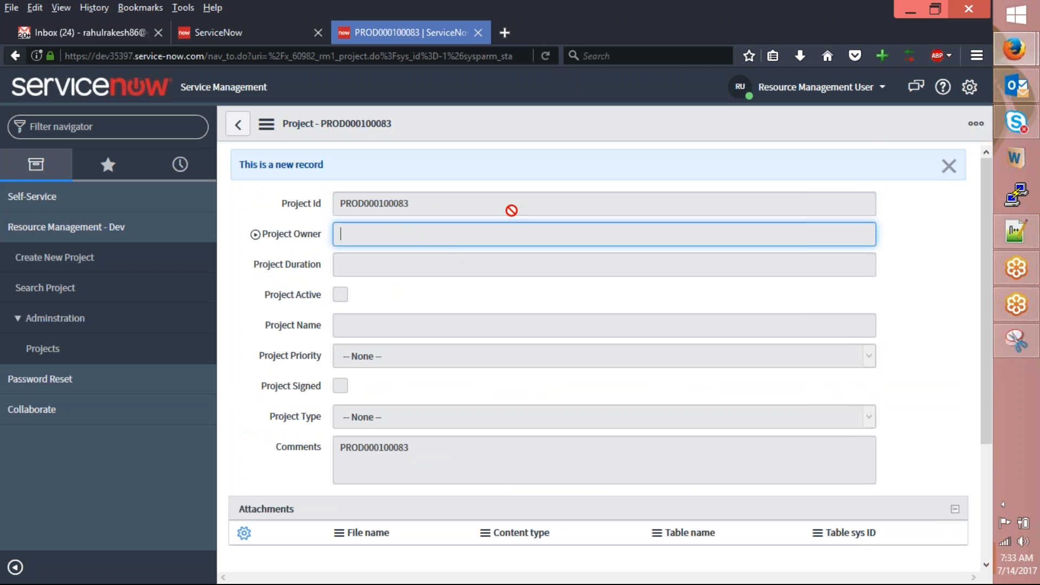
{"action": "scroll", "coordinate": [493, 201], "scroll_direction": "down", "scroll_amount": 3}
{"action": "scroll", "coordinate": [493, 200], "scroll_direction": "up", "scroll_amount": 3}
{"action": "left_click", "coordinate": [324, 366]}
{"action": "key", "text": "Tab"}
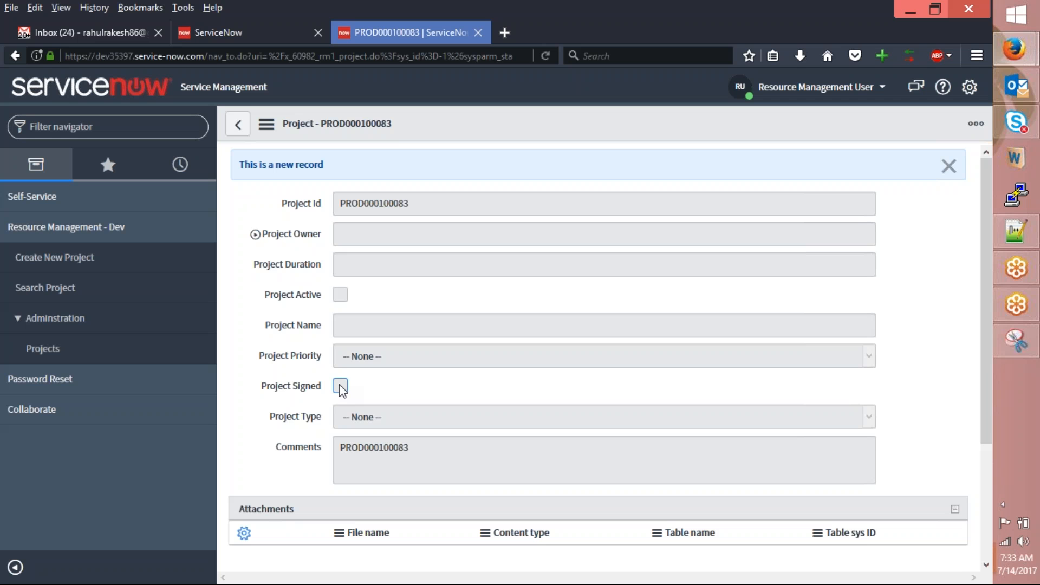
- Test the Comments, Resource Allocated and Project Id fields for editability, and dismiss the new record notice
{"action": "left_click", "coordinate": [394, 470]}
{"action": "scroll", "coordinate": [395, 470], "scroll_direction": "down", "scroll_amount": 1}
{"action": "scroll", "coordinate": [402, 446], "scroll_direction": "down", "scroll_amount": 3}
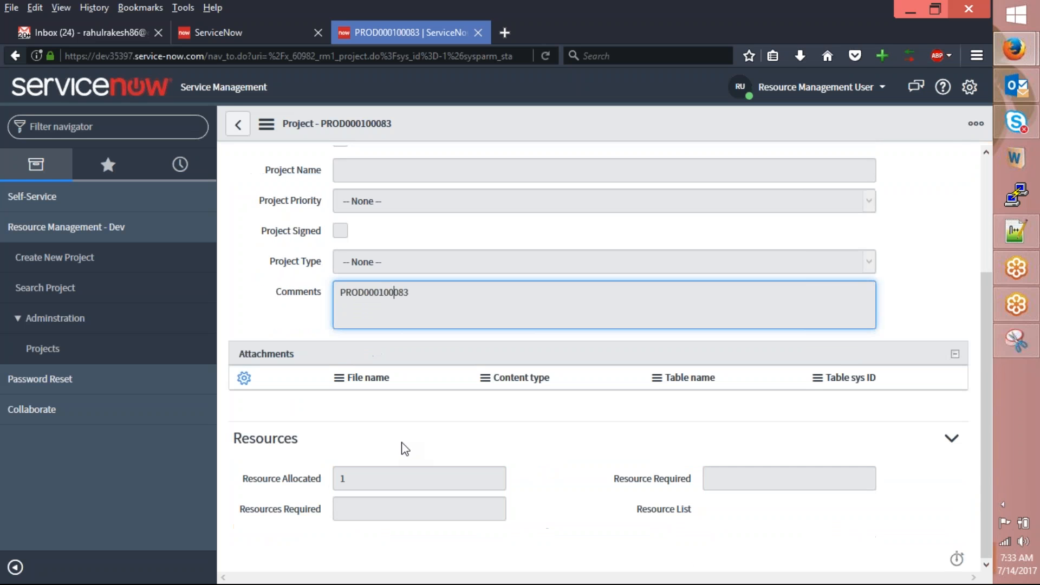
{"action": "left_click", "coordinate": [390, 474]}
{"action": "scroll", "coordinate": [437, 279], "scroll_direction": "up", "scroll_amount": 3}
{"action": "double_click", "coordinate": [479, 204]}
{"action": "left_click", "coordinate": [892, 157]}
{"action": "left_click", "coordinate": [948, 165]}
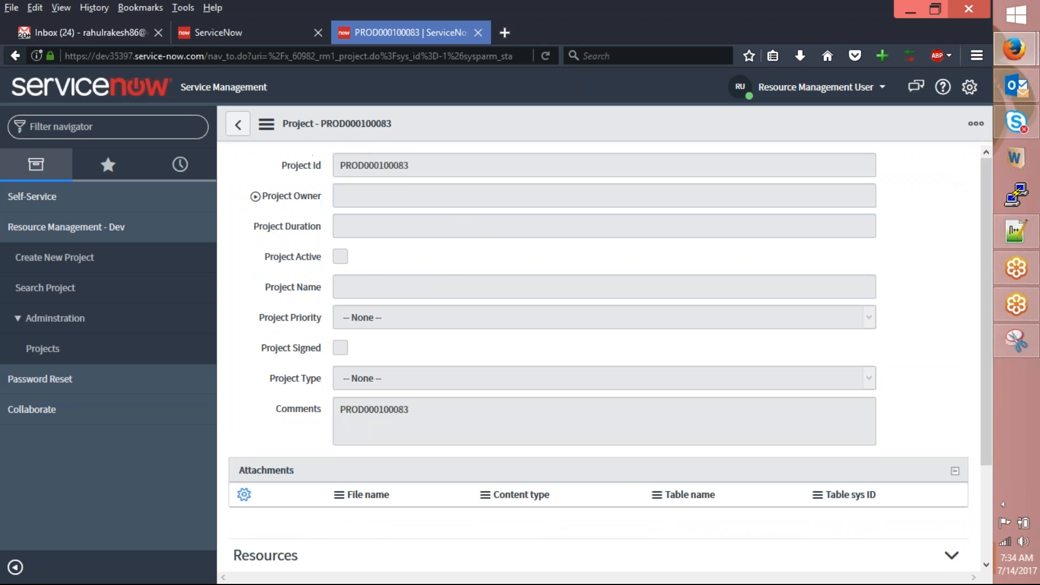
- Reload the Create New Project form, leaving the current unsaved record
{"action": "left_click_drag", "start_coordinate": [383, 165], "coordinate": [47, 259]}
{"action": "left_click", "coordinate": [46, 259]}
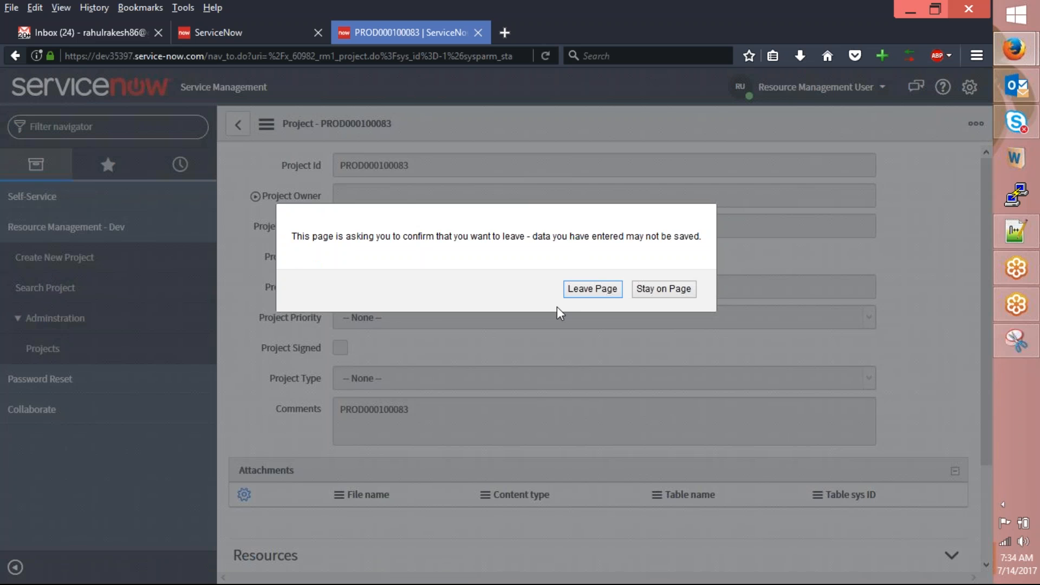
{"action": "left_click", "coordinate": [592, 289]}
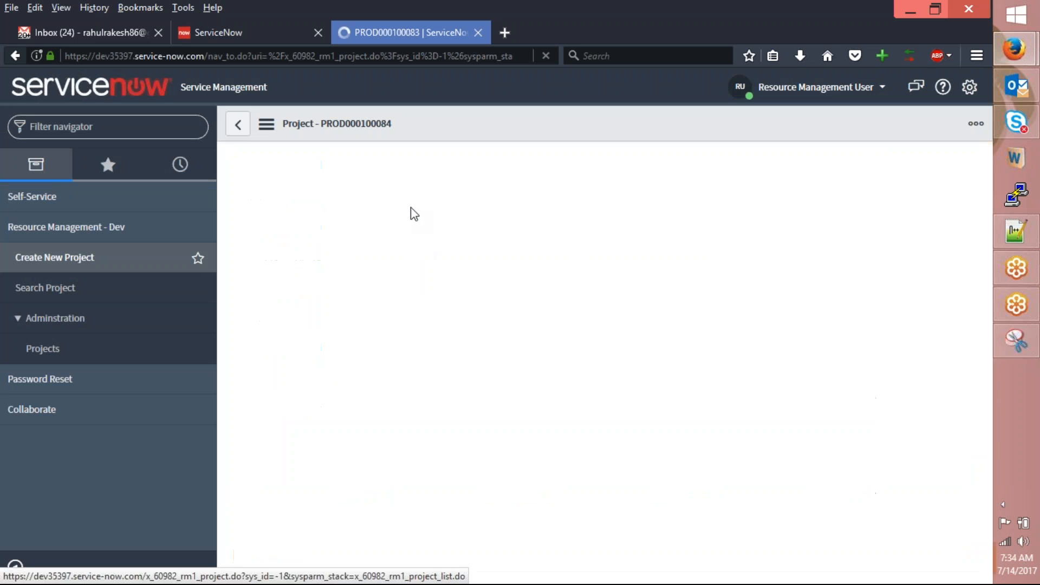
- Open the Projects list under Adminstration and review its records
{"action": "left_click", "coordinate": [28, 353]}
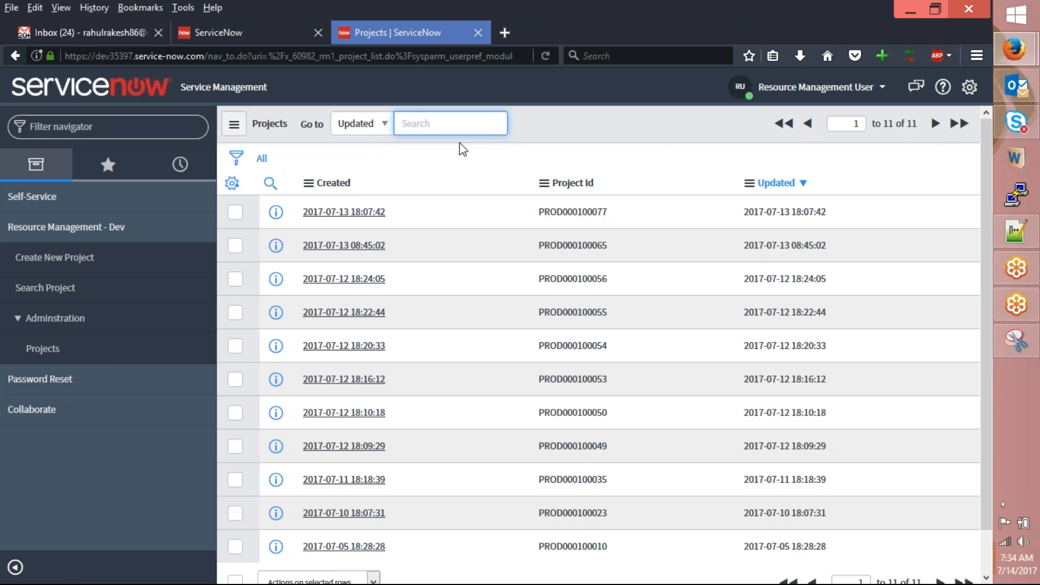
{"action": "scroll", "coordinate": [449, 163], "scroll_direction": "down", "scroll_amount": 1}
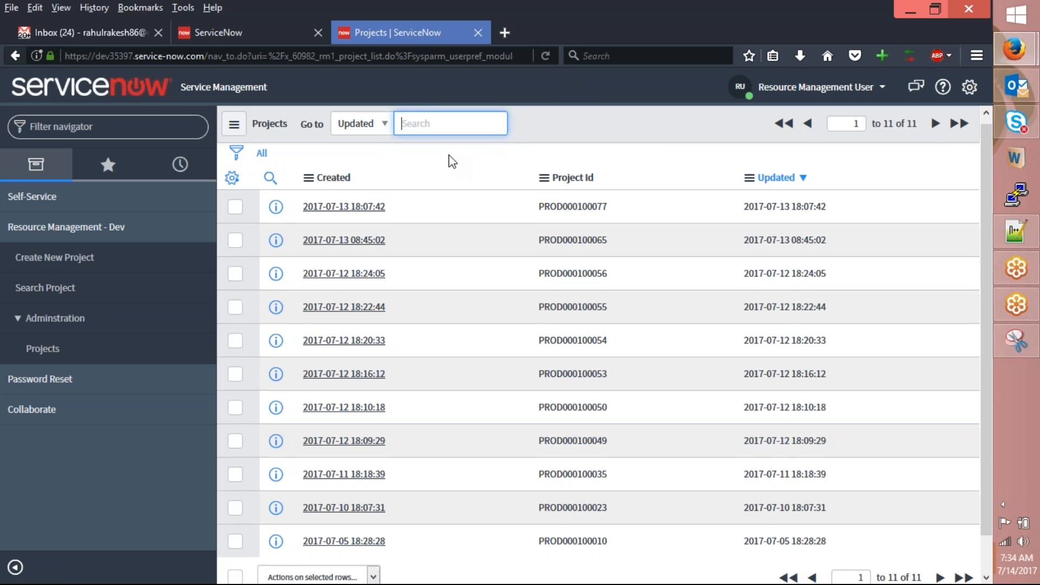
{"action": "scroll", "coordinate": [445, 165], "scroll_direction": "up", "scroll_amount": 1}
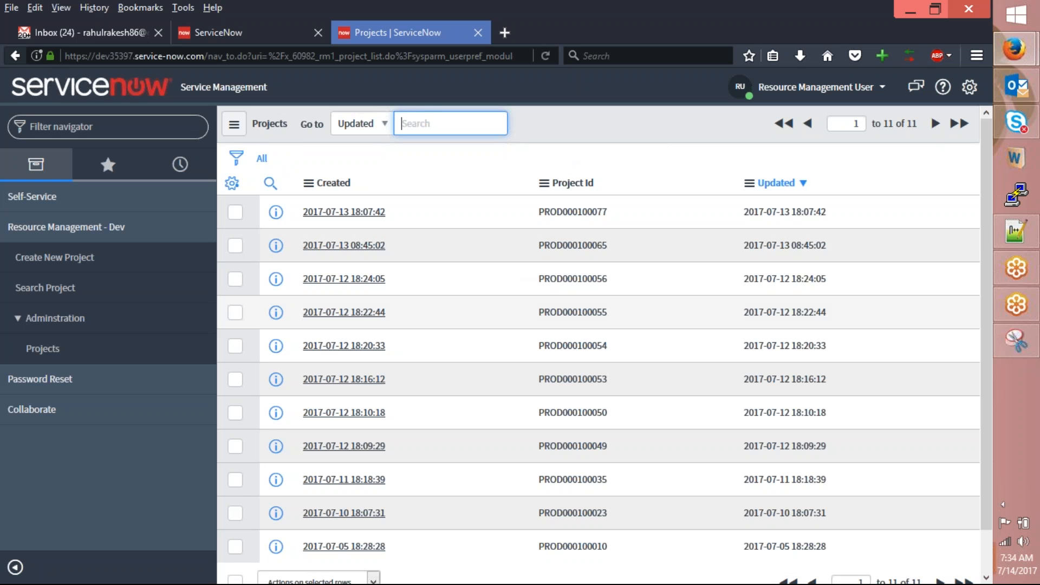
{"action": "scroll", "coordinate": [522, 262], "scroll_direction": "down", "scroll_amount": 1}
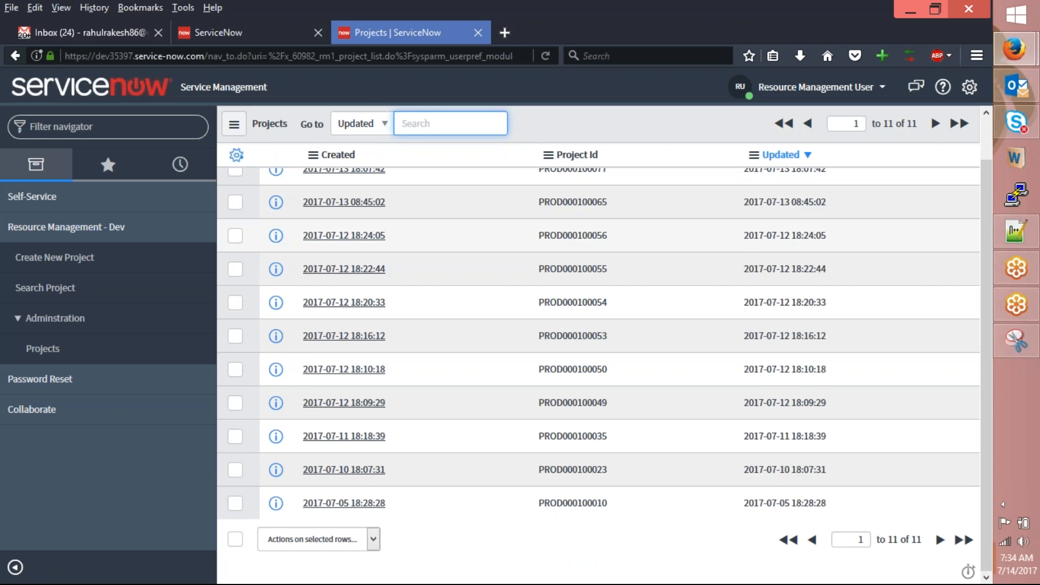
{"action": "scroll", "coordinate": [339, 420], "scroll_direction": "up", "scroll_amount": 1}
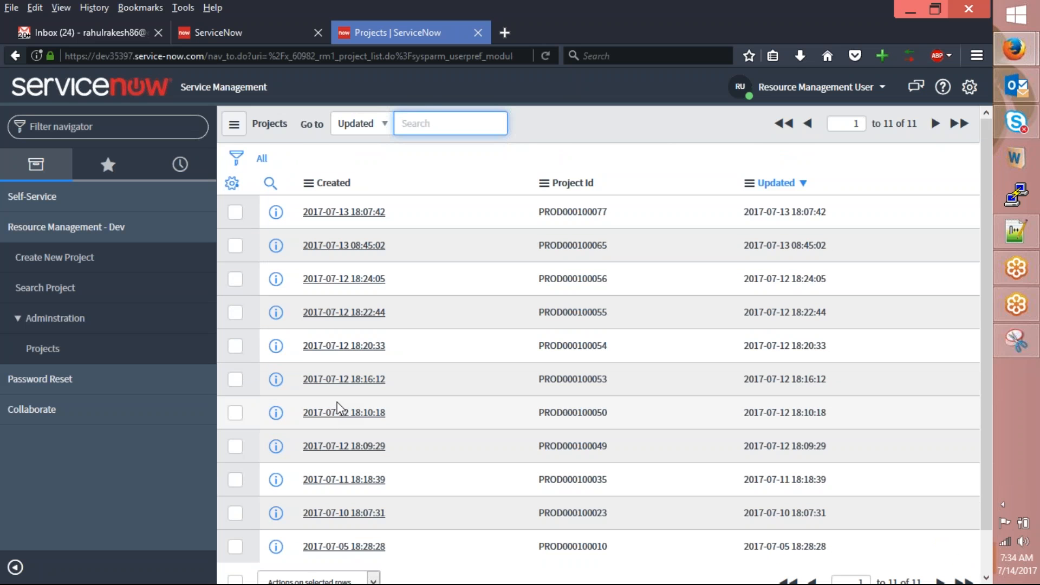
- Select project PROD000100077 and inspect the actions offered for selected rows without applying any
{"action": "left_click", "coordinate": [236, 213]}
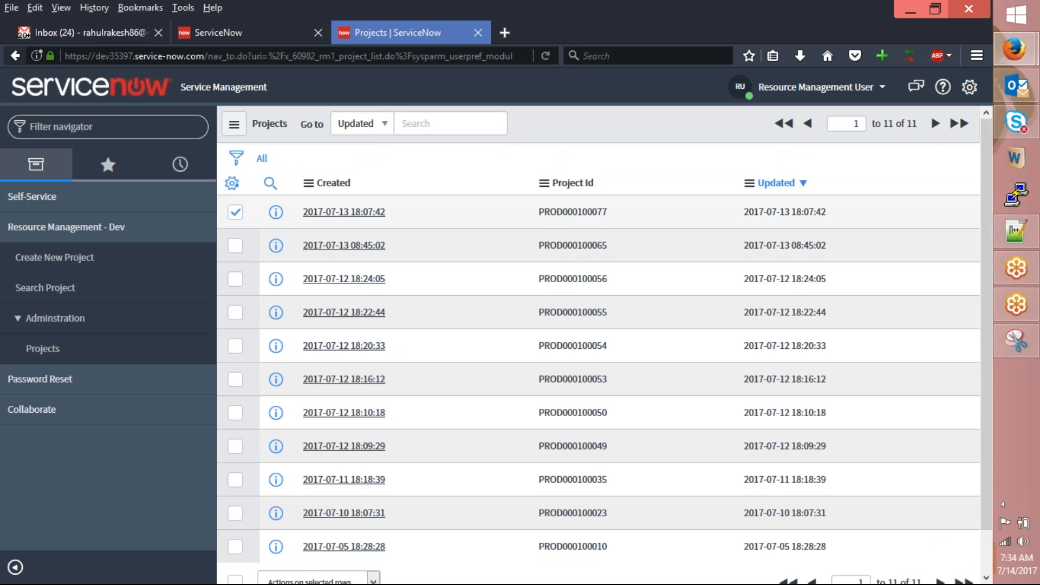
{"action": "scroll", "coordinate": [430, 539], "scroll_direction": "down", "scroll_amount": 1}
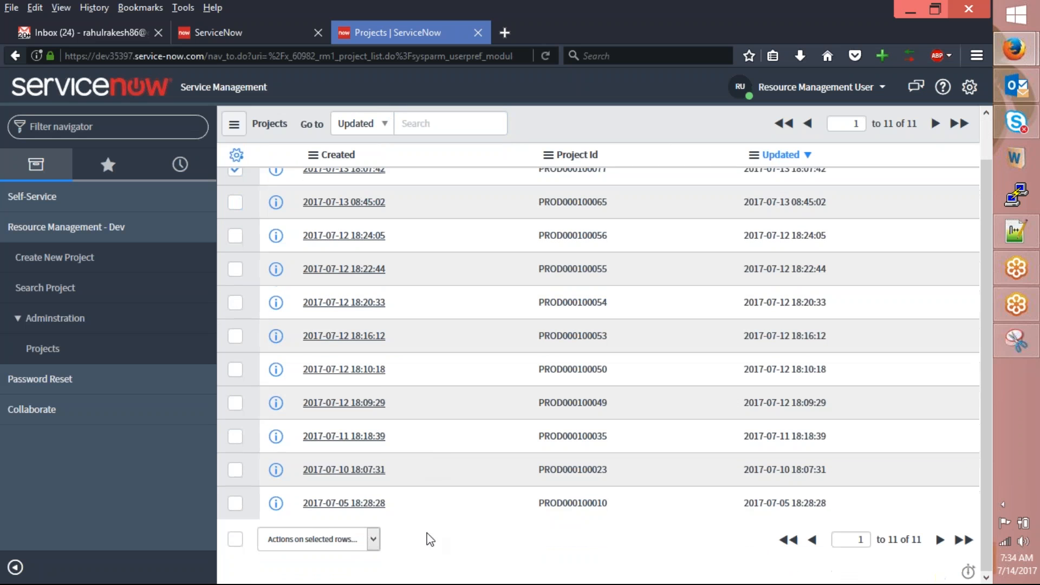
{"action": "left_click", "coordinate": [366, 546]}
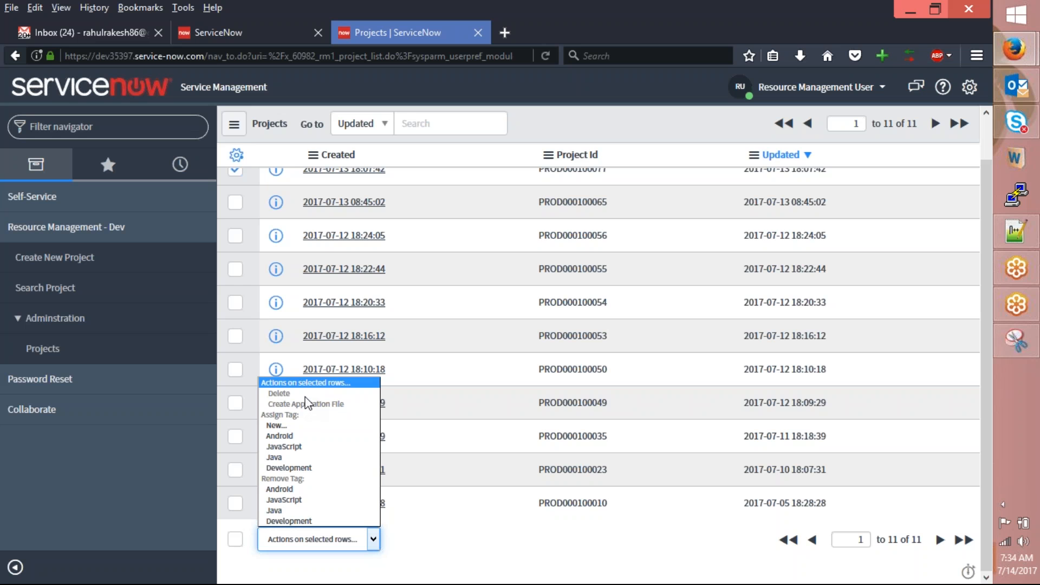
{"action": "left_click", "coordinate": [469, 575]}
{"action": "scroll", "coordinate": [434, 437], "scroll_direction": "up", "scroll_amount": 2}
- Select project PROD000100065 instead of PROD000100077 and inspect whether Delete is offered among the row actions, applying none
{"action": "left_click", "coordinate": [235, 246]}
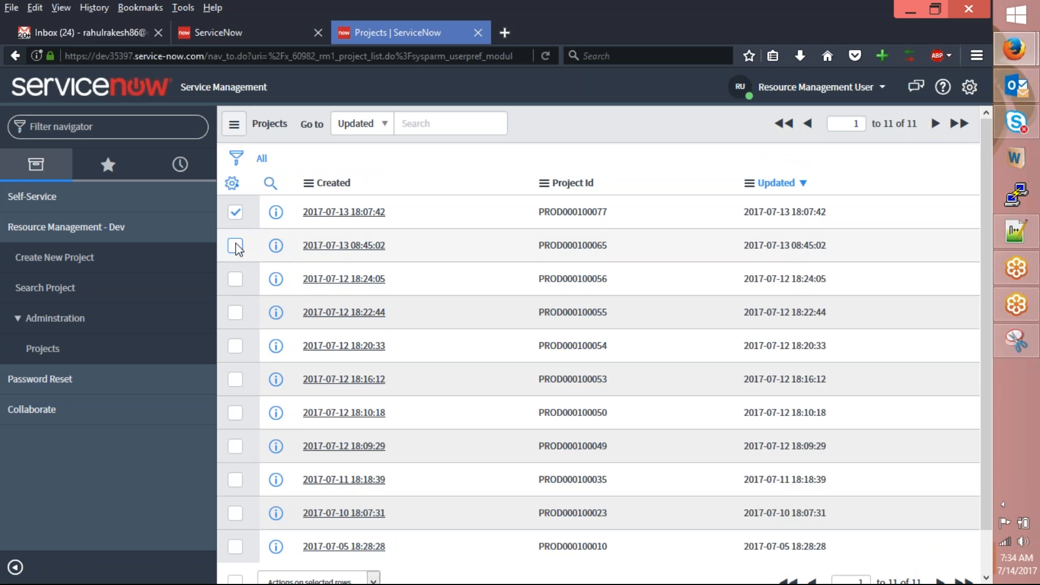
{"action": "scroll", "coordinate": [376, 267], "scroll_direction": "down", "scroll_amount": 2}
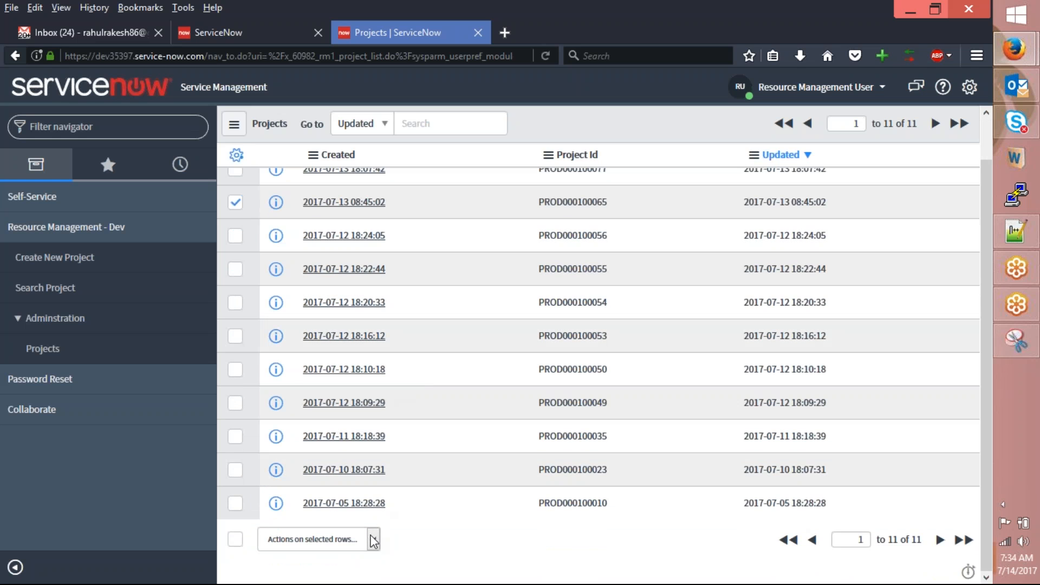
{"action": "left_click", "coordinate": [374, 539]}
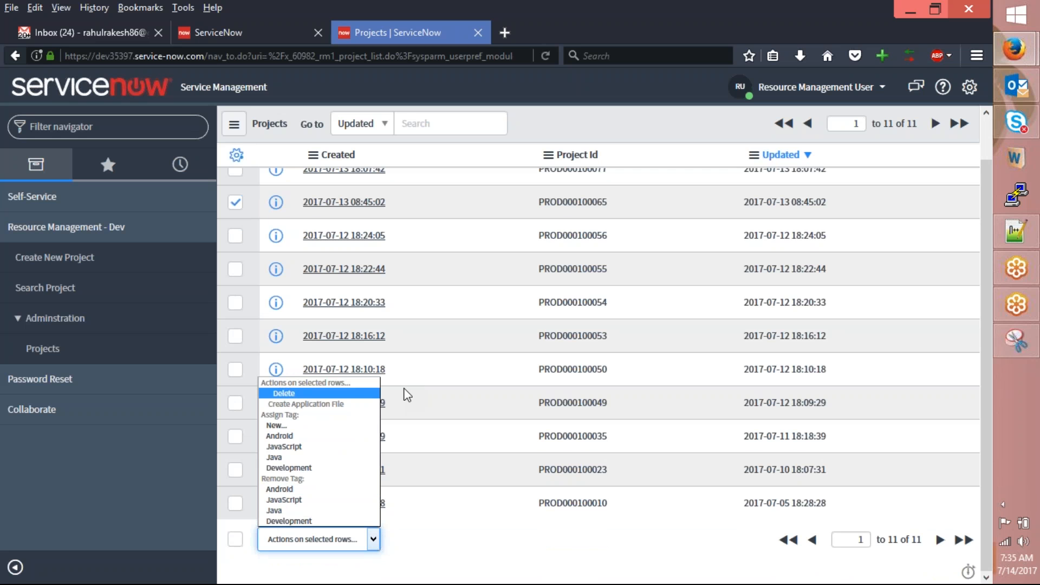
{"action": "left_click", "coordinate": [527, 569]}
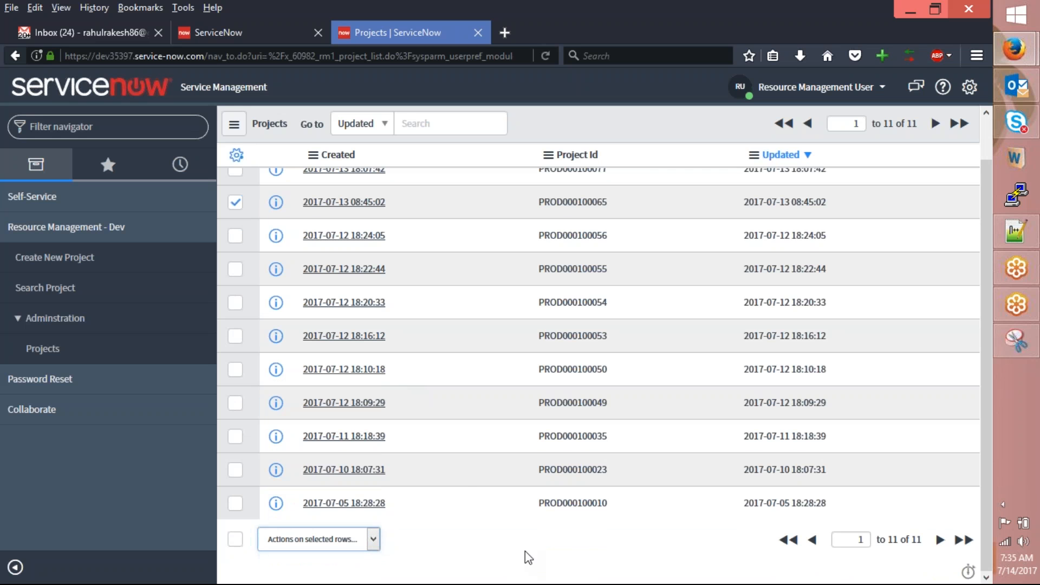
{"action": "scroll", "coordinate": [347, 244], "scroll_direction": "up", "scroll_amount": 2}
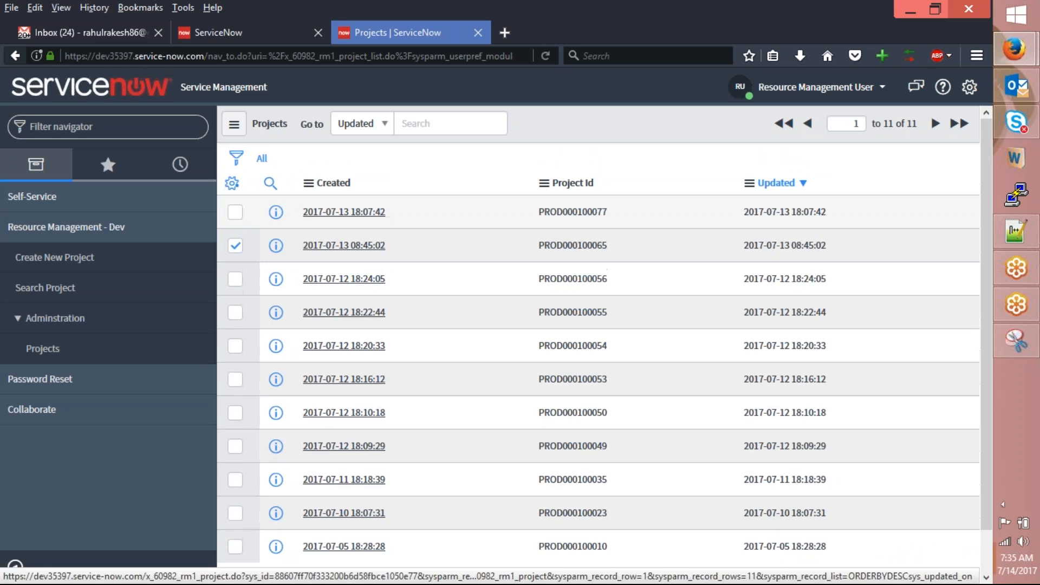
- Open projects PROD000100065 and PROD000100077 in turn, comparing each record's Project Owner and whether Delete is offered
{"action": "left_click", "coordinate": [329, 246]}
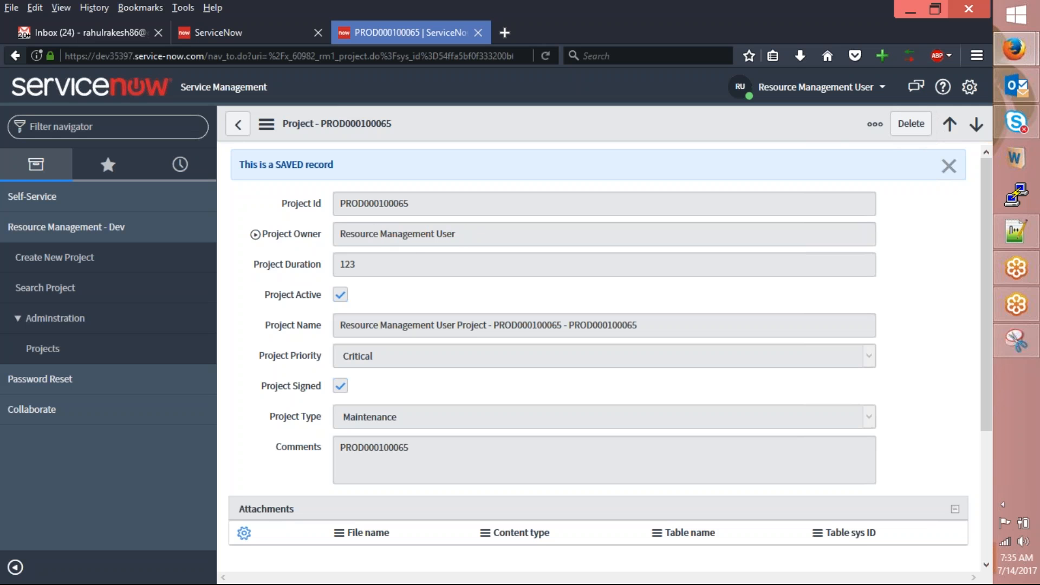
{"action": "left_click", "coordinate": [238, 125]}
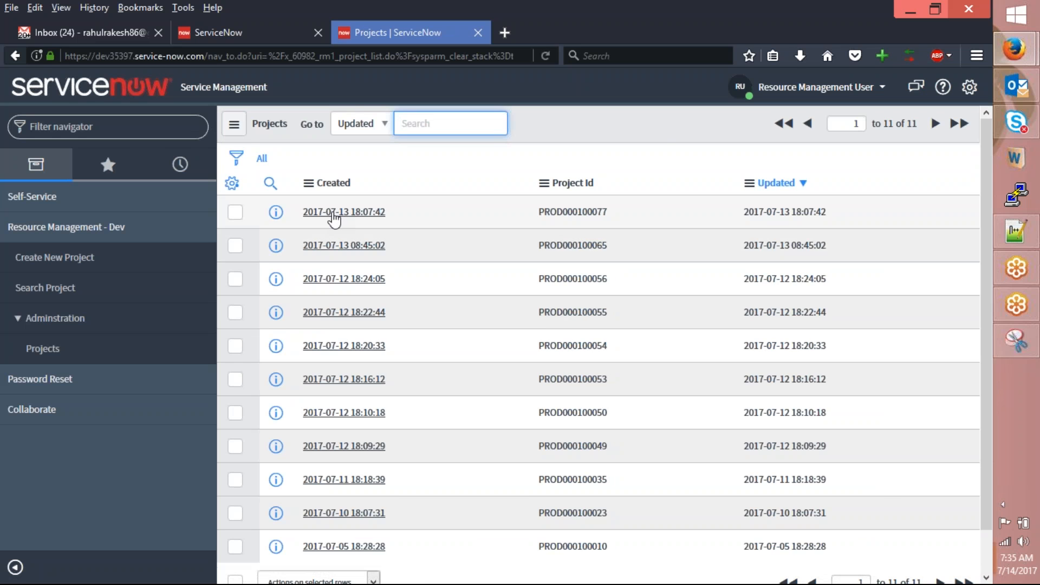
{"action": "left_click", "coordinate": [333, 213]}
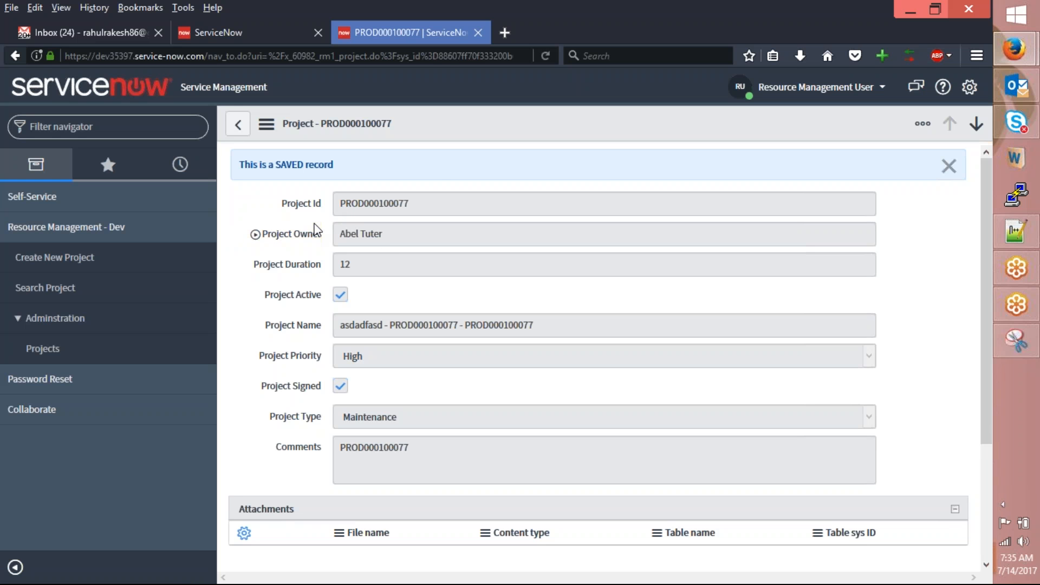
{"action": "triple_click", "coordinate": [345, 234]}
{"action": "left_click_drag", "start_coordinate": [411, 258], "coordinate": [405, 235]}
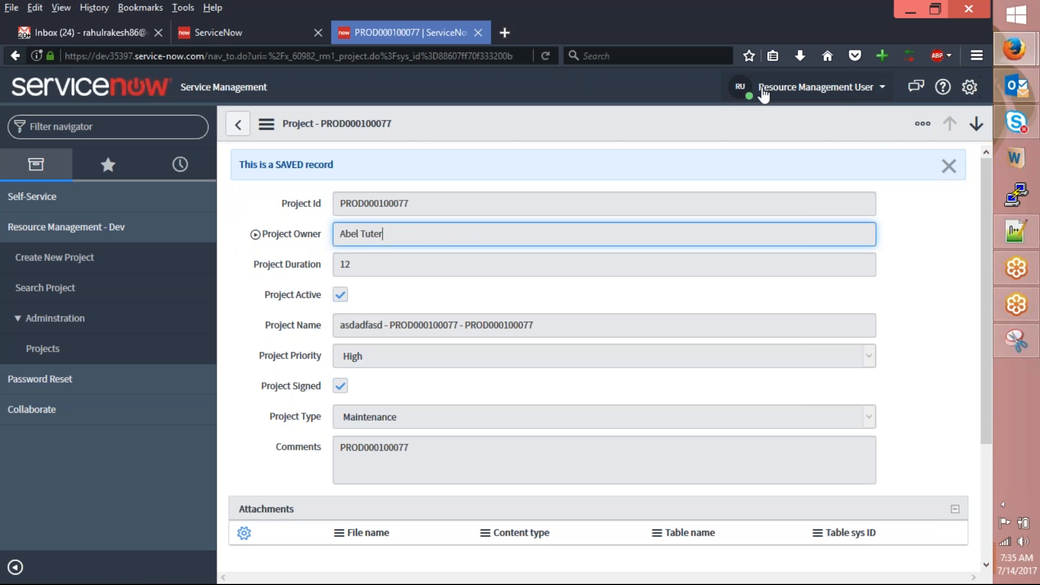
{"action": "left_click", "coordinate": [819, 184]}
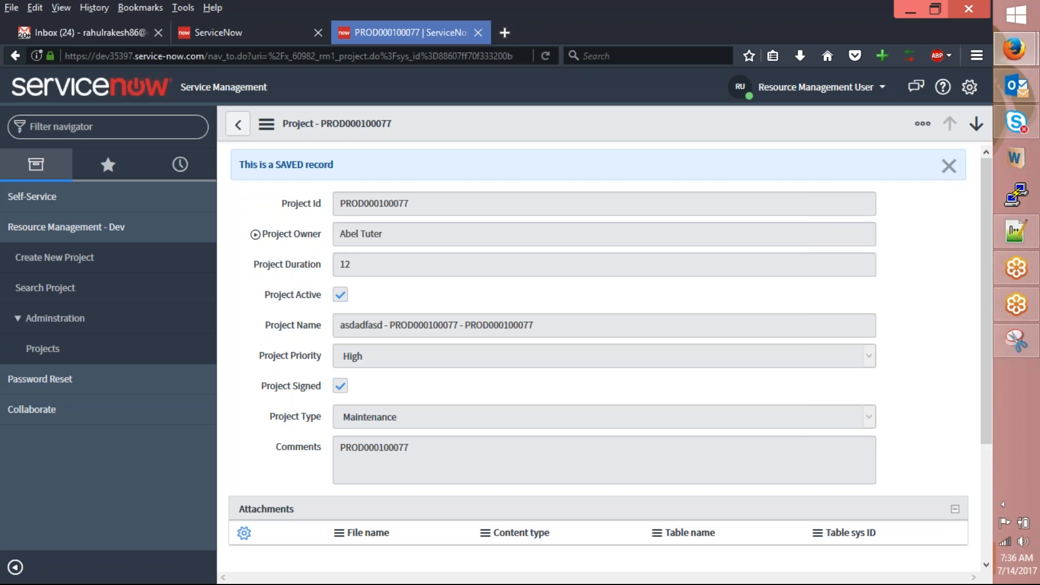
{"action": "left_click", "coordinate": [874, 93]}
{"action": "left_click", "coordinate": [834, 136]}
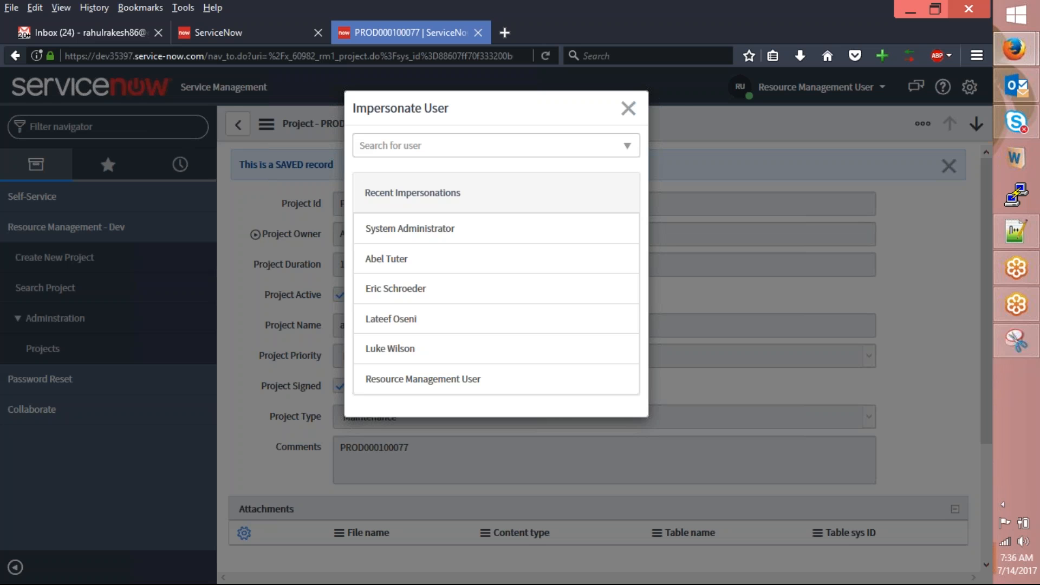
{"action": "left_click", "coordinate": [628, 109]}
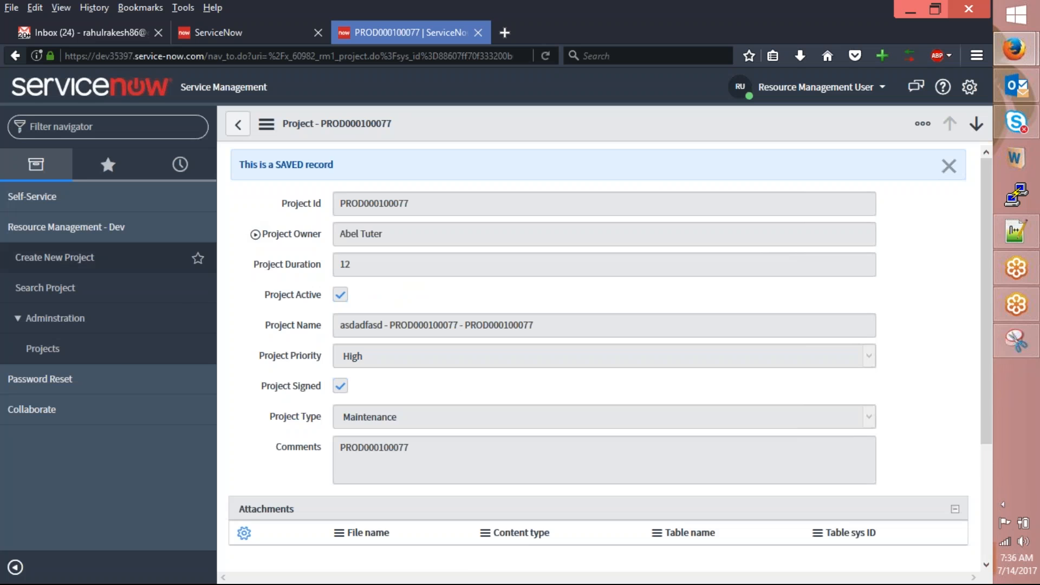
{"action": "left_click", "coordinate": [49, 258]}
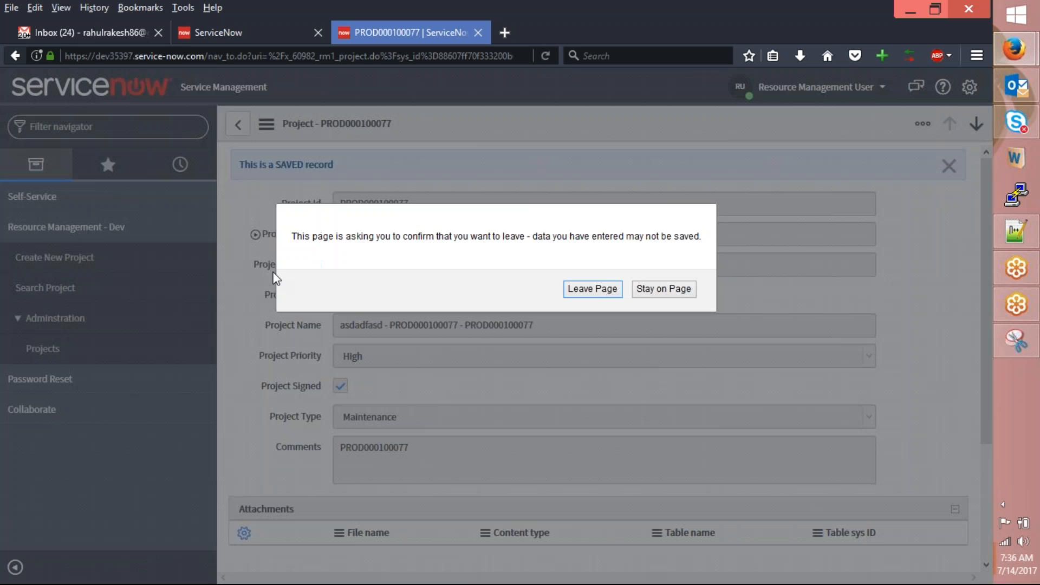
{"action": "left_click", "coordinate": [656, 290]}
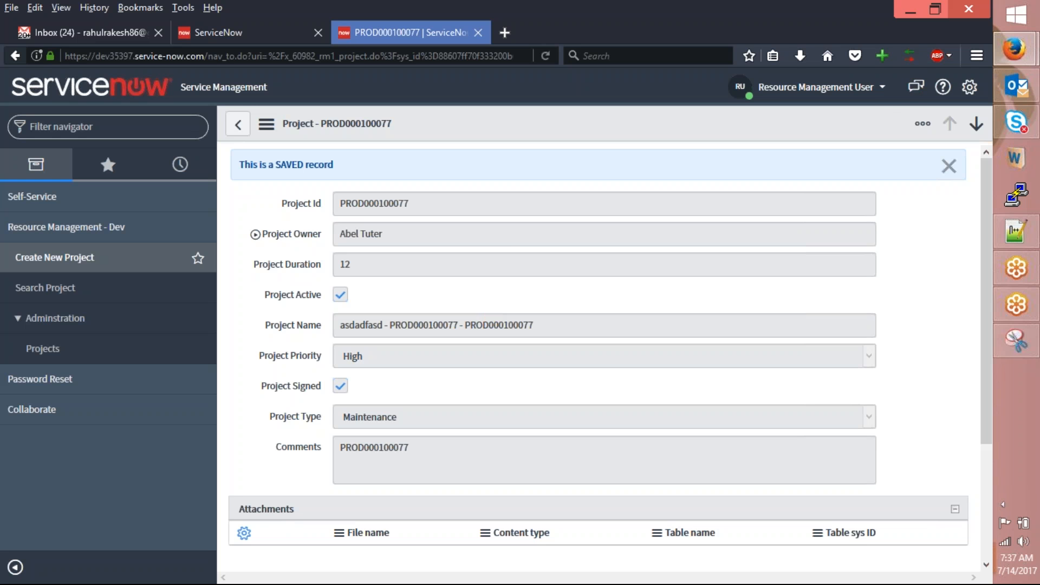
- Impersonate System Administrator, leaving the open project record without saving
{"action": "left_click", "coordinate": [883, 96]}
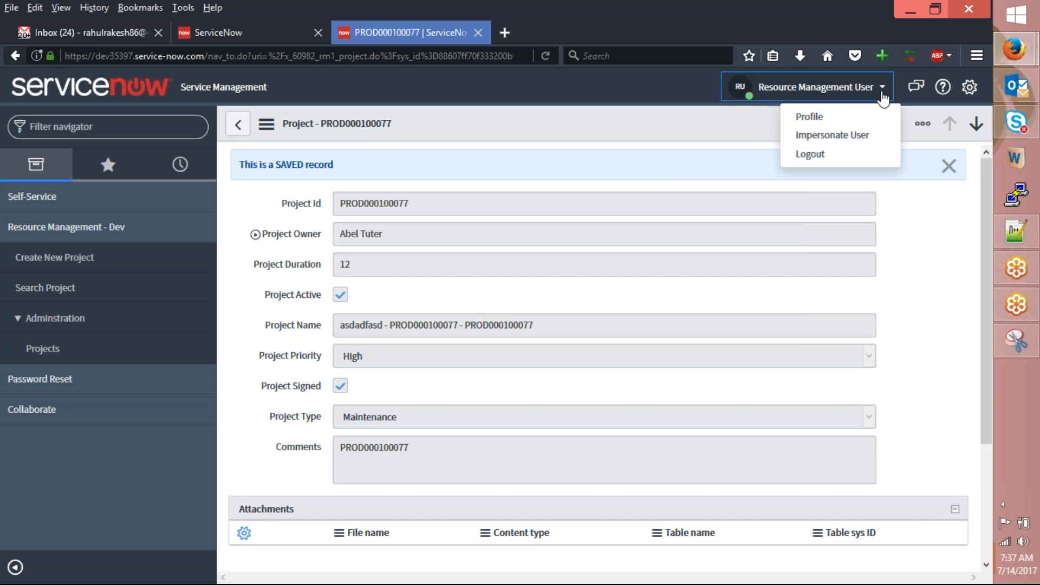
{"action": "left_click", "coordinate": [839, 136]}
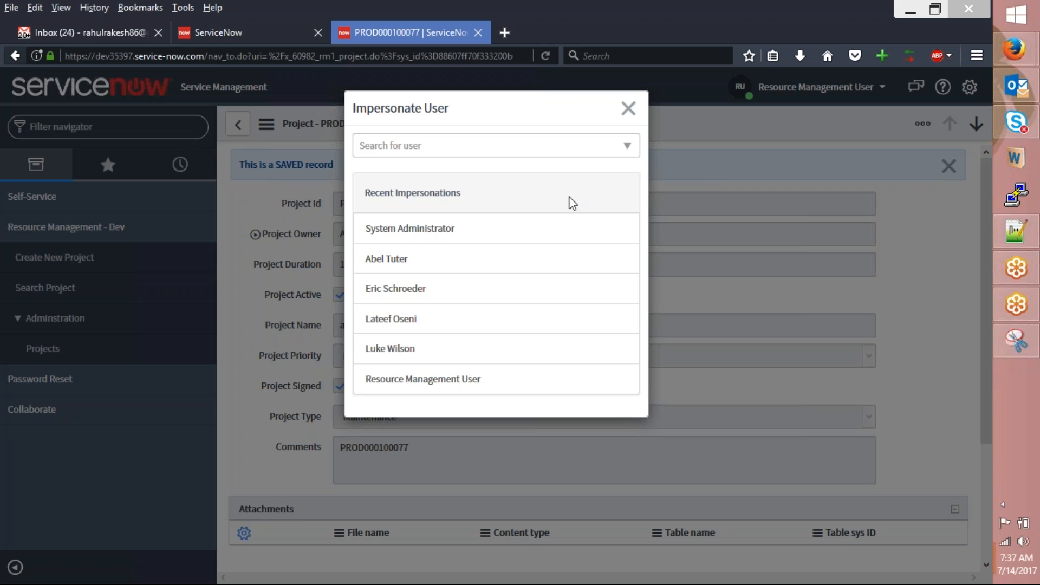
{"action": "left_click", "coordinate": [426, 236]}
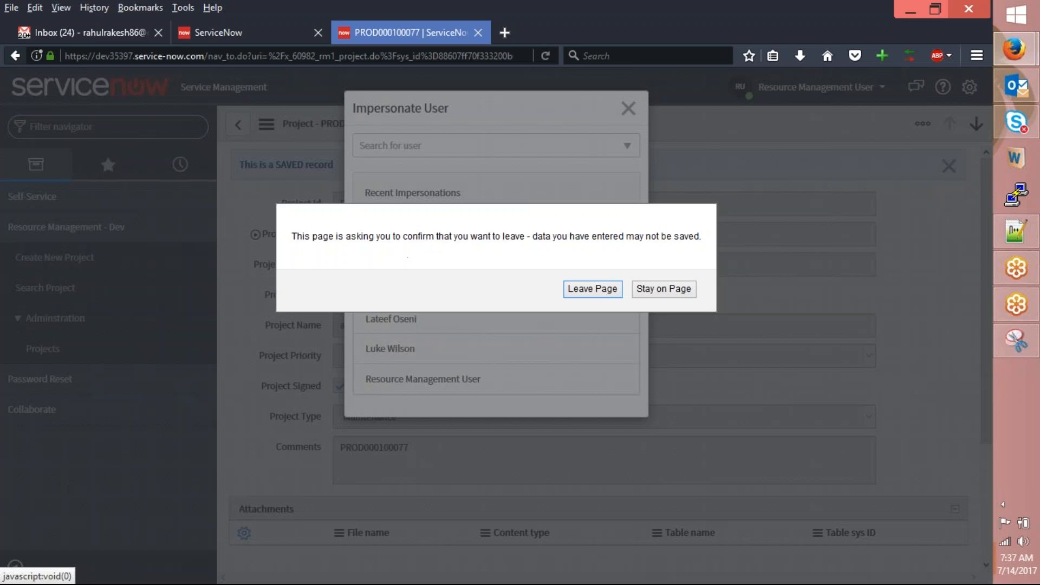
{"action": "left_click", "coordinate": [591, 288]}
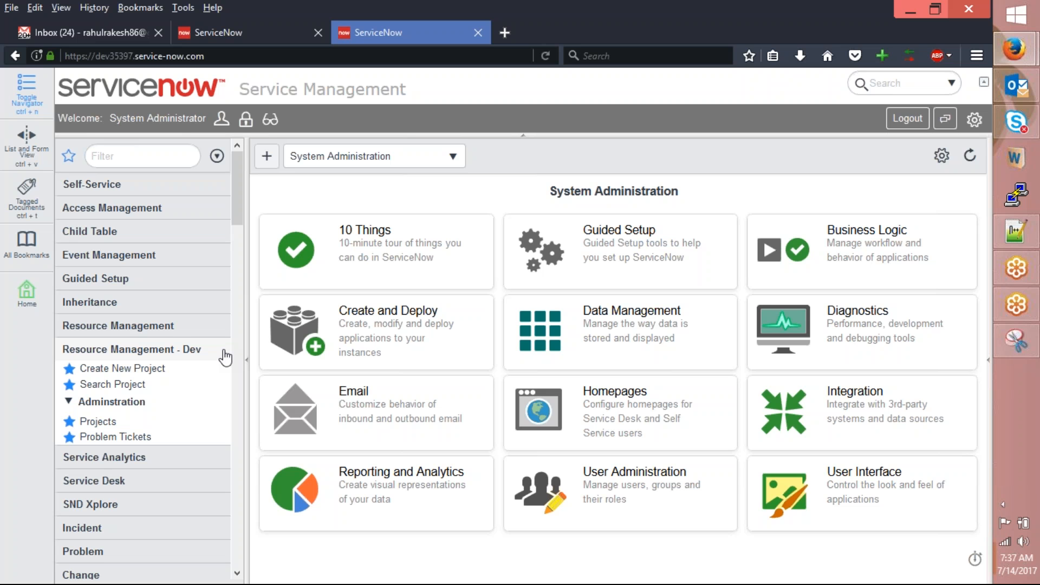
- Switch to Snipping Tool and close it, discarding the annotated snip of the Resource Management user's modules
{"action": "left_click", "coordinate": [1014, 343]}
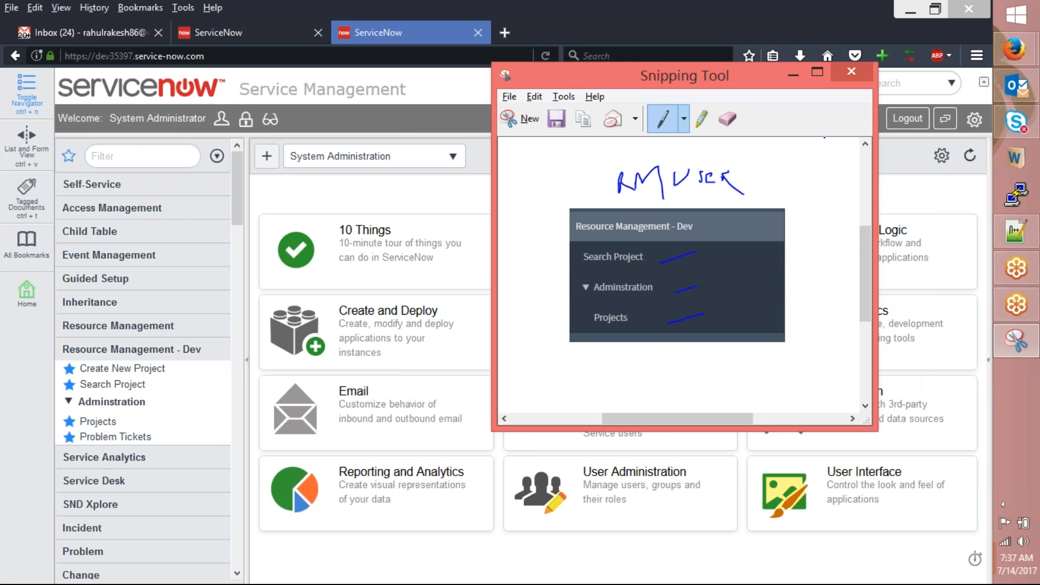
{"action": "left_click", "coordinate": [852, 70]}
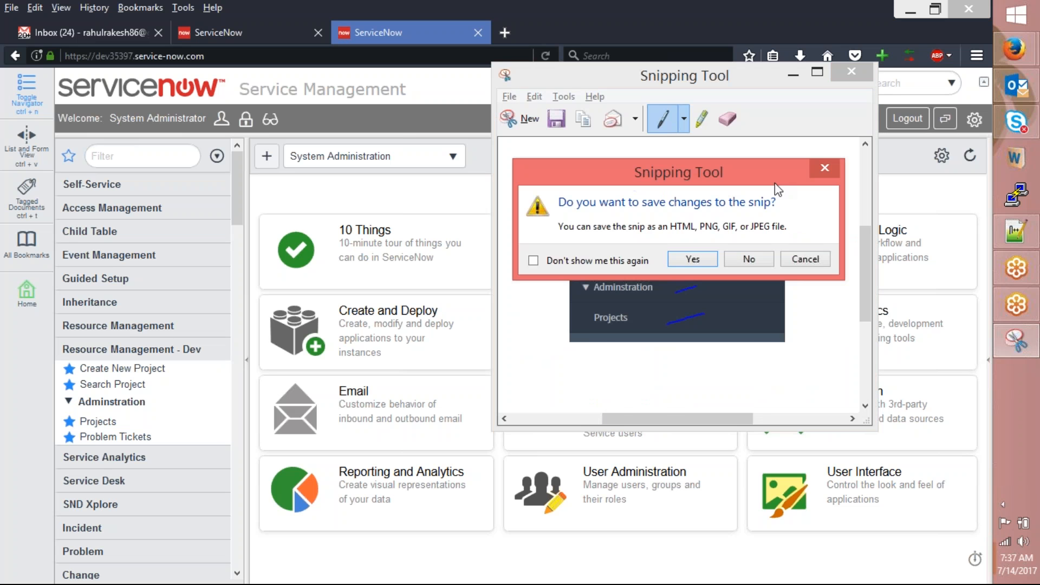
{"action": "left_click", "coordinate": [748, 260]}
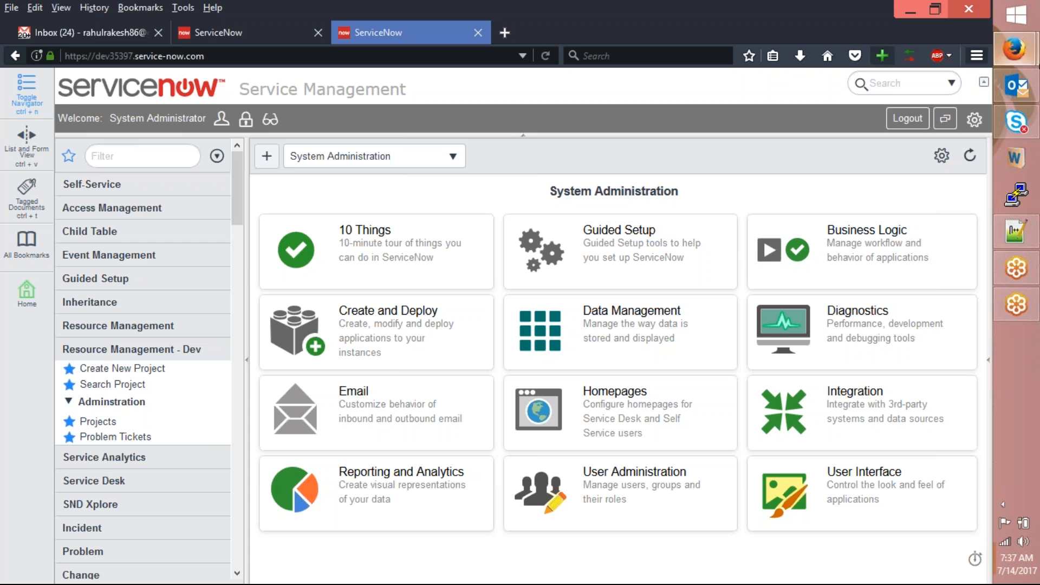
{"action": "mouse_move", "coordinate": [1014, 57]}
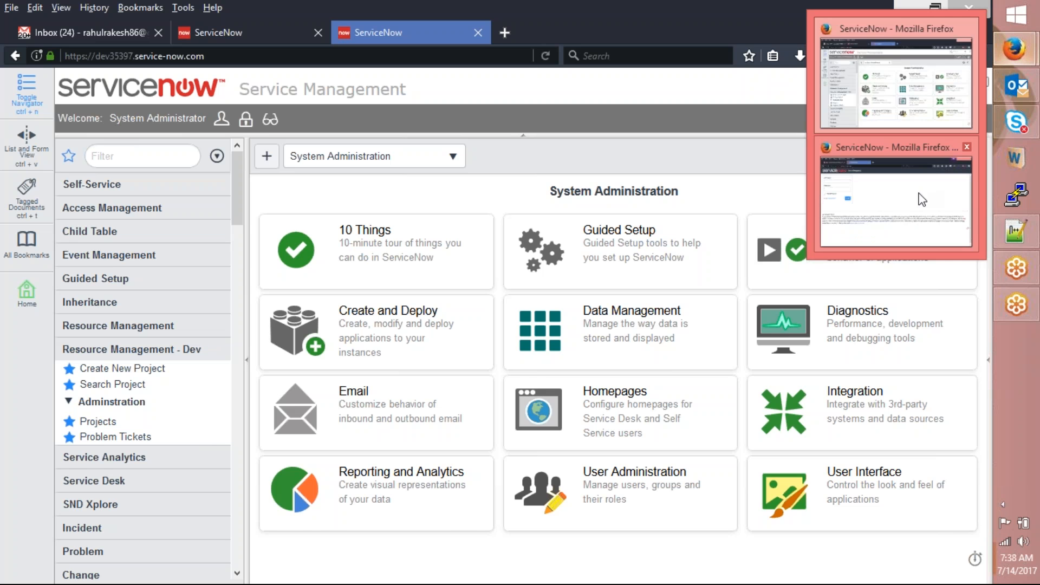
{"action": "left_click", "coordinate": [919, 195]}
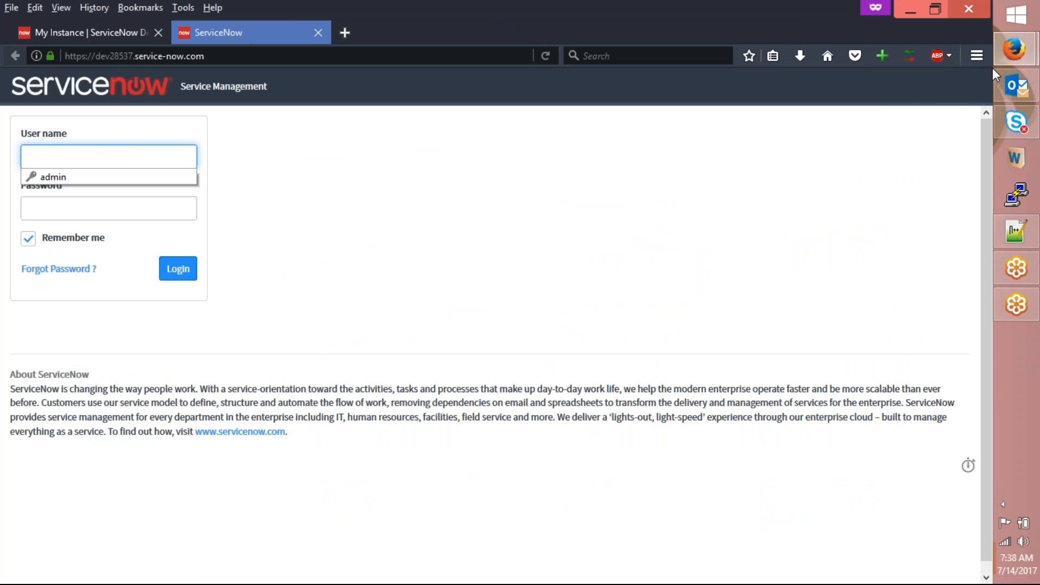
{"action": "left_click", "coordinate": [897, 78]}
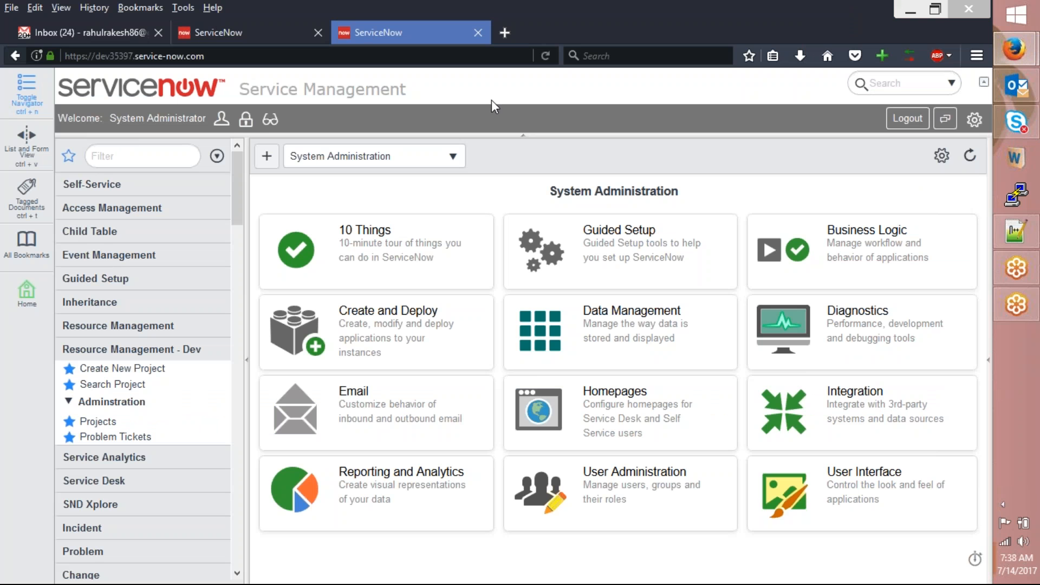
- Find Studio in the application navigator, open it and load the Resource Management - dev application
{"action": "left_click", "coordinate": [125, 156]}
{"action": "type", "text": "studio"}
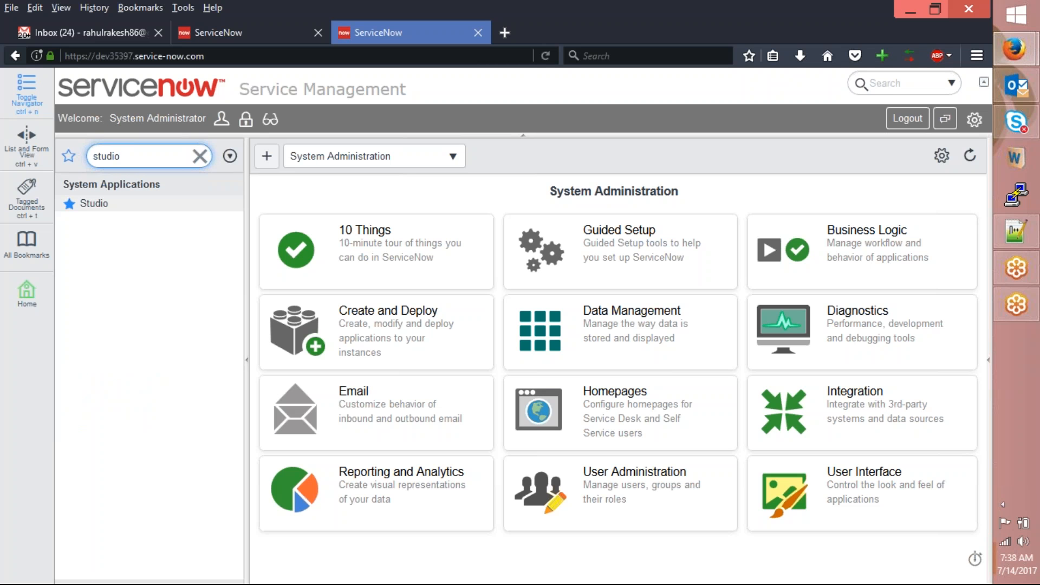
{"action": "left_click", "coordinate": [94, 204]}
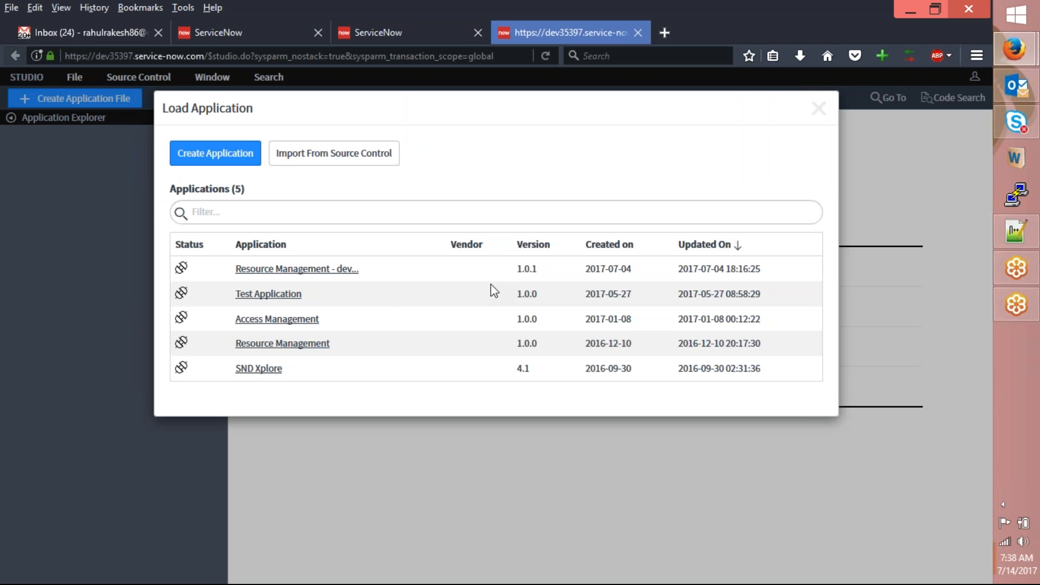
{"action": "left_click", "coordinate": [299, 270]}
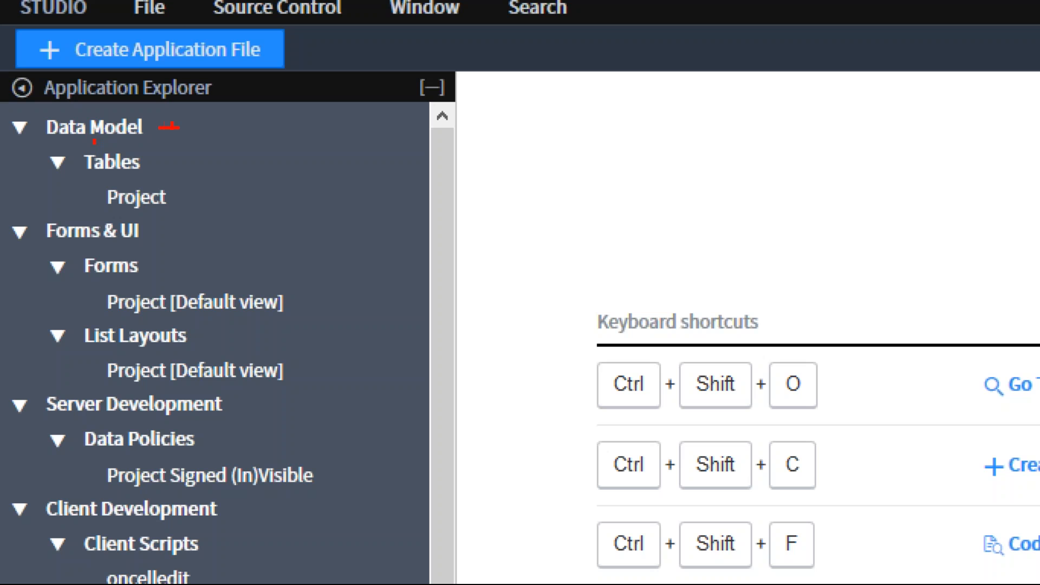
- Review the application's files in the Application Explorer, from Data Model and its Project table through Access Control
{"action": "left_click_drag", "start_coordinate": [149, 161], "coordinate": [116, 161]}
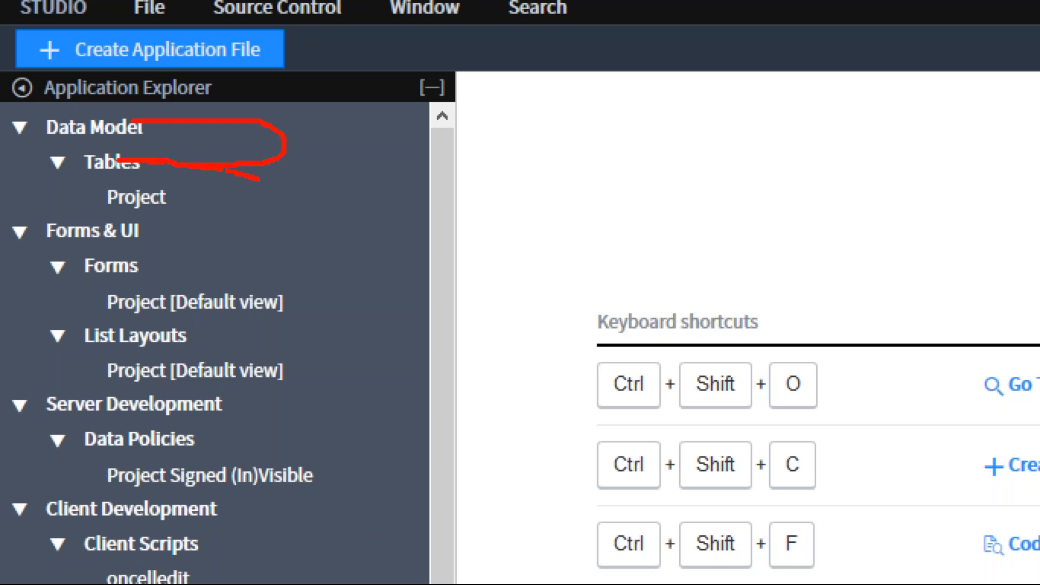
{"action": "left_click_drag", "start_coordinate": [169, 198], "coordinate": [162, 203]}
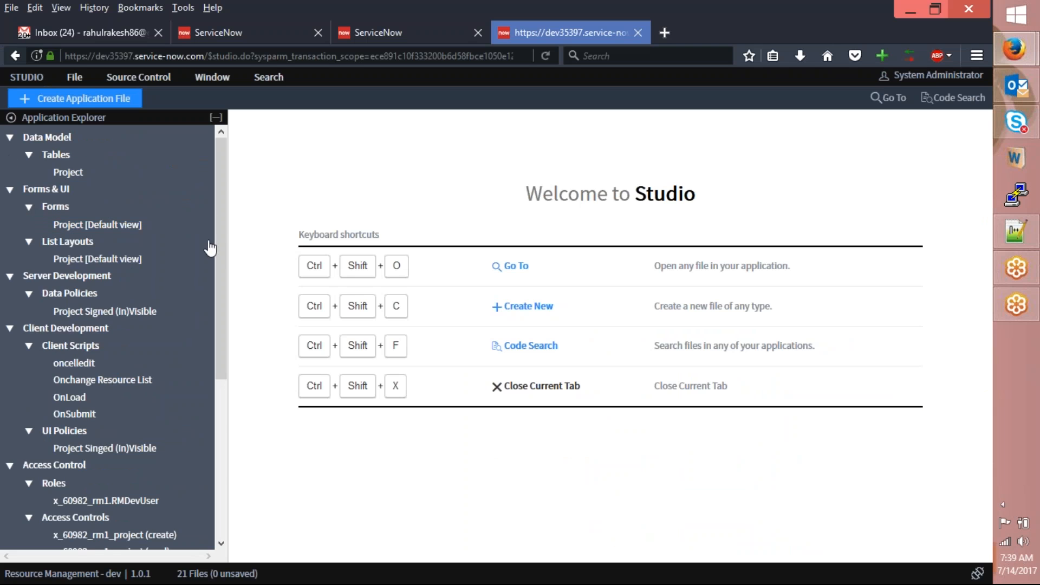
{"action": "scroll", "coordinate": [430, 373], "scroll_direction": "down", "scroll_amount": 2}
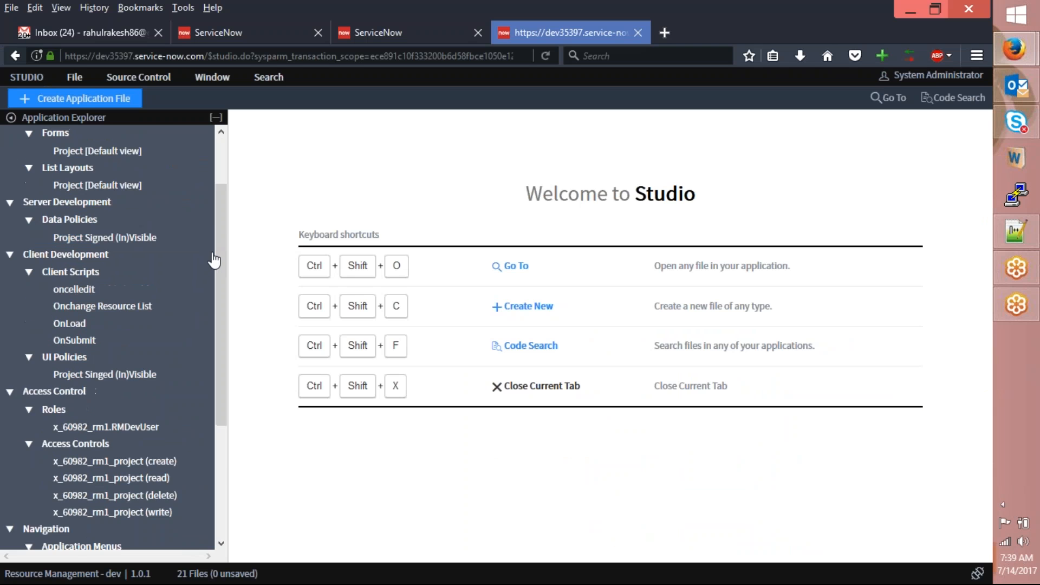
{"action": "scroll", "coordinate": [190, 337], "scroll_direction": "down", "scroll_amount": 3}
{"action": "scroll", "coordinate": [185, 363], "scroll_direction": "down", "scroll_amount": 3}
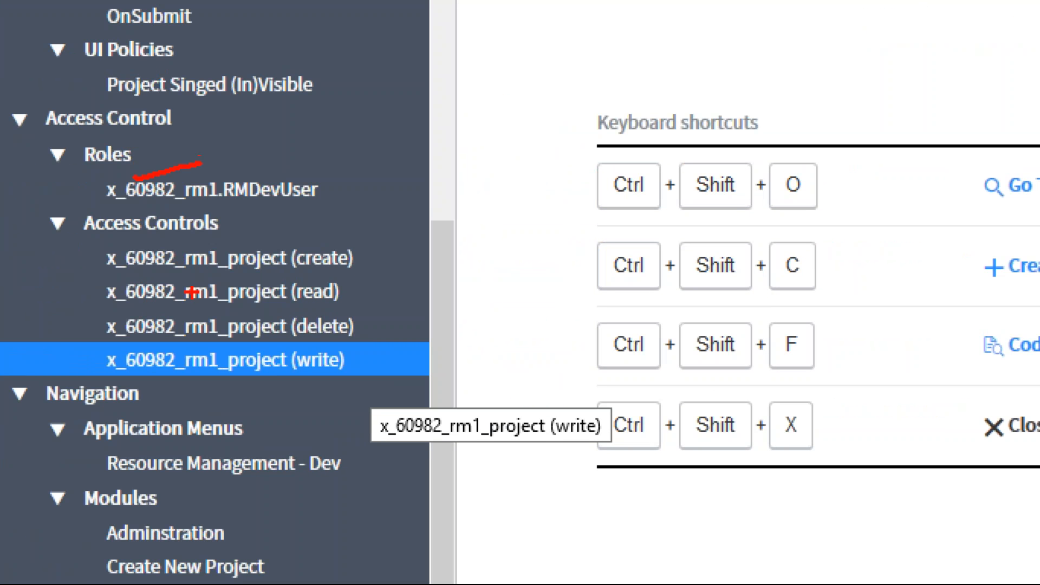
- Mark the create, read, write and delete access controls of x_60982_rm1_project on screen for review, and clear the markings
{"action": "mouse_move", "coordinate": [65, 342]}
{"action": "left_mouse_down"}
{"action": "mouse_move", "coordinate": [244, 406]}
{"action": "mouse_move", "coordinate": [417, 329]}
{"action": "left_mouse_up"}
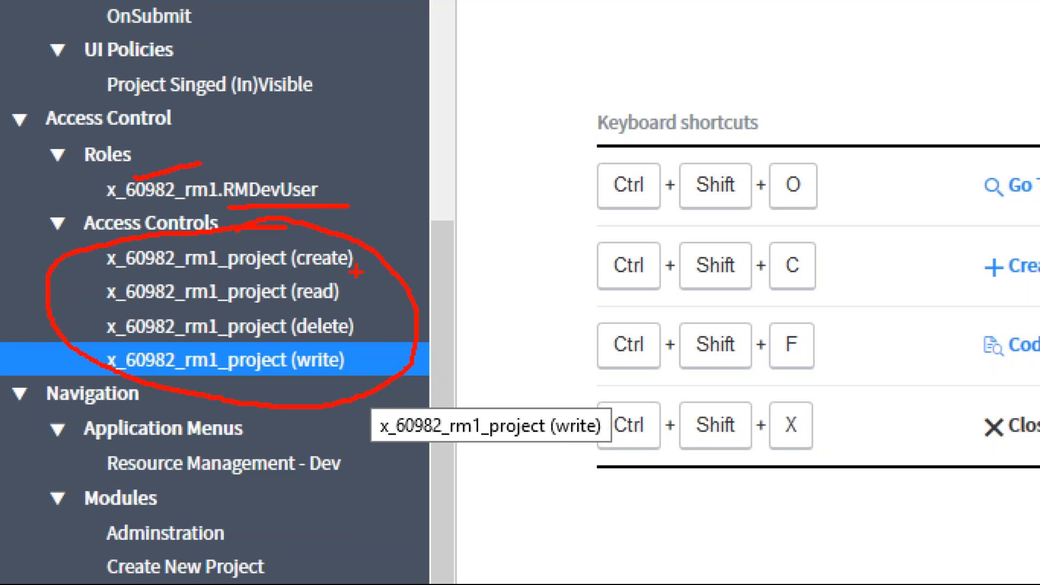
{"action": "left_click_drag", "start_coordinate": [320, 259], "coordinate": [329, 243]}
{"action": "left_click_drag", "start_coordinate": [322, 291], "coordinate": [346, 286]}
{"action": "left_click_drag", "start_coordinate": [298, 379], "coordinate": [330, 369]}
{"action": "left_click_drag", "start_coordinate": [347, 332], "coordinate": [381, 324]}
{"action": "key", "text": "Escape"}
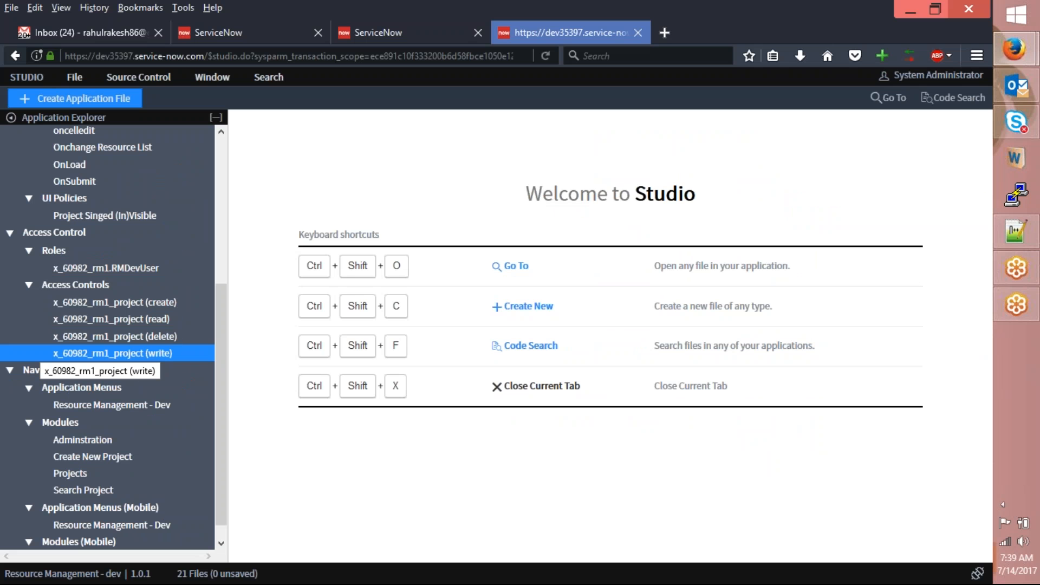
- Open the create access control of x_60982_rm1_project and review its operation, name, rule checks, required role and condition
{"action": "left_click", "coordinate": [121, 304]}
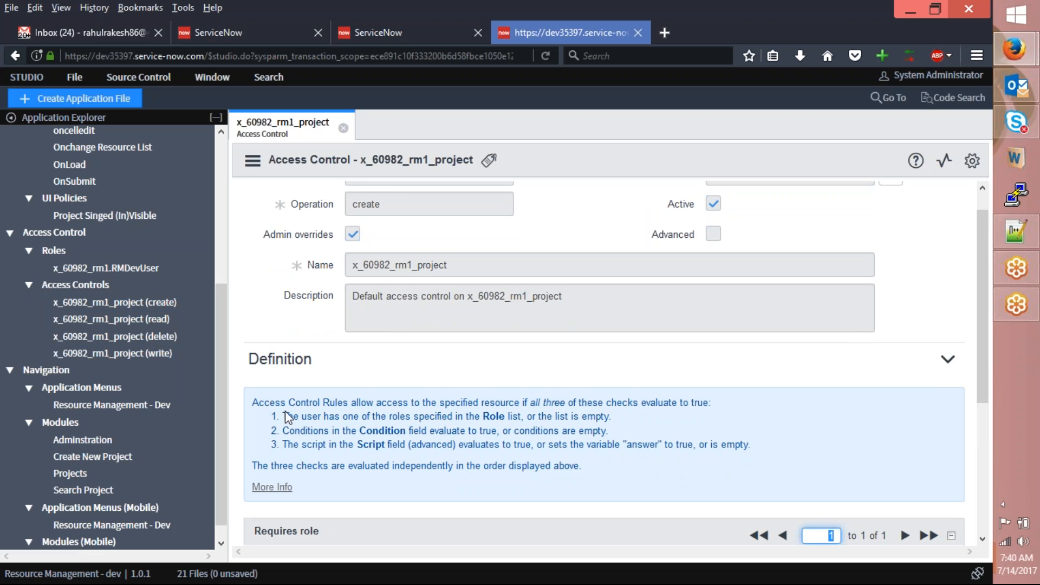
{"action": "scroll", "coordinate": [285, 417], "scroll_direction": "down", "scroll_amount": 2}
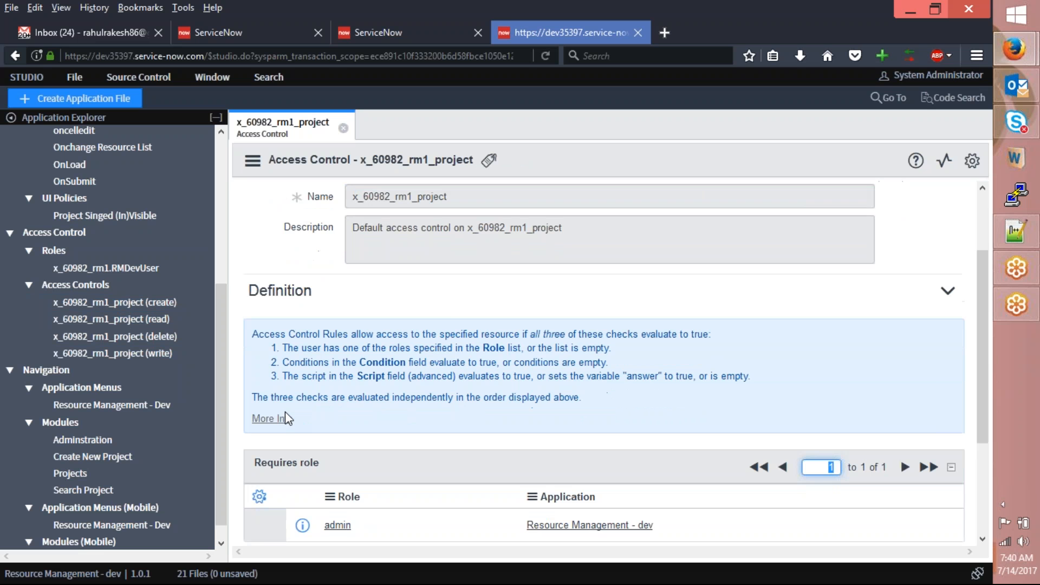
{"action": "scroll", "coordinate": [285, 419], "scroll_direction": "down", "scroll_amount": 2}
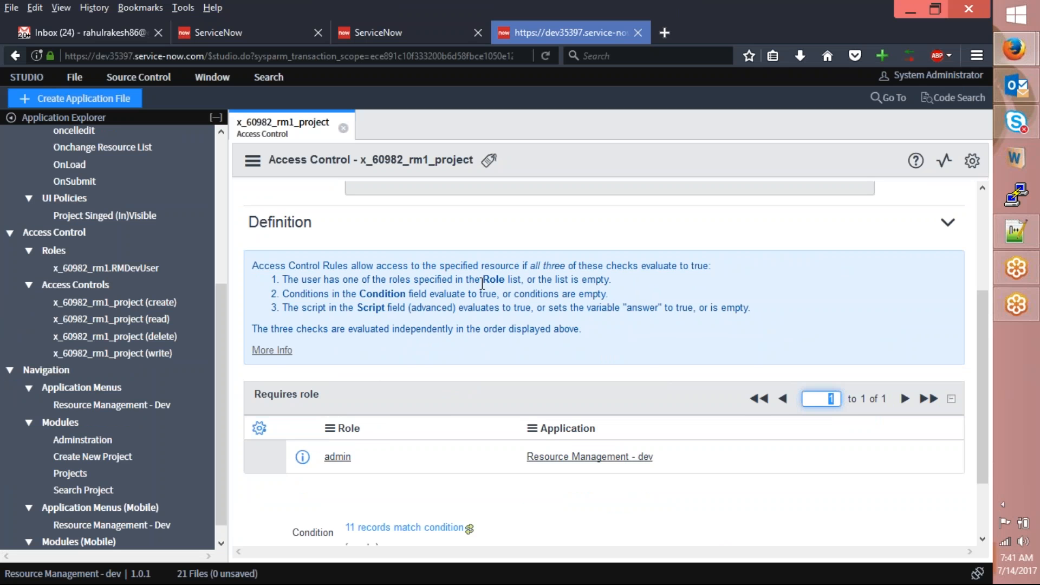
{"action": "scroll", "coordinate": [517, 442], "scroll_direction": "down", "scroll_amount": 3}
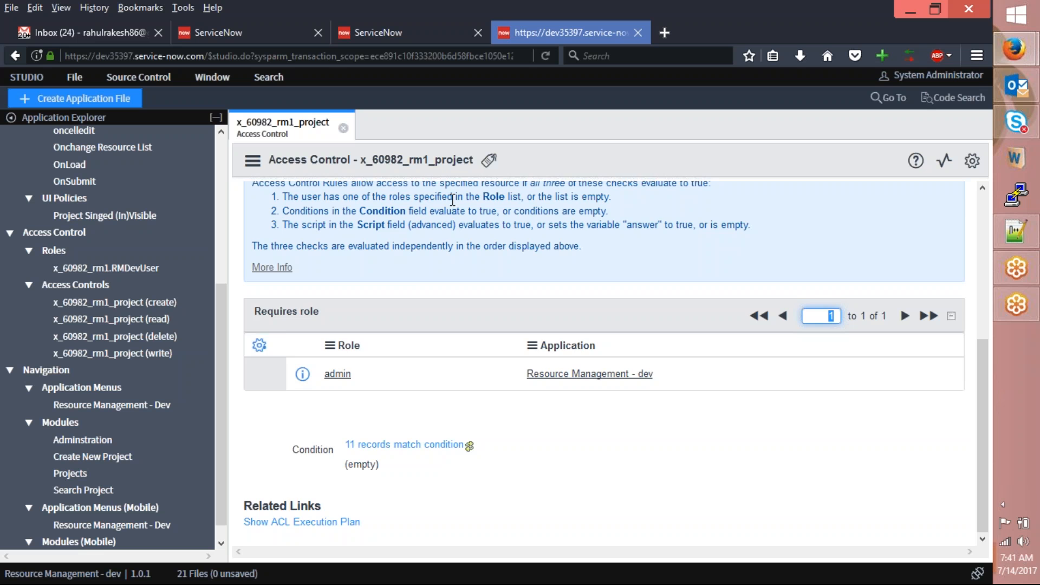
{"action": "scroll", "coordinate": [453, 200], "scroll_direction": "up", "scroll_amount": 5}
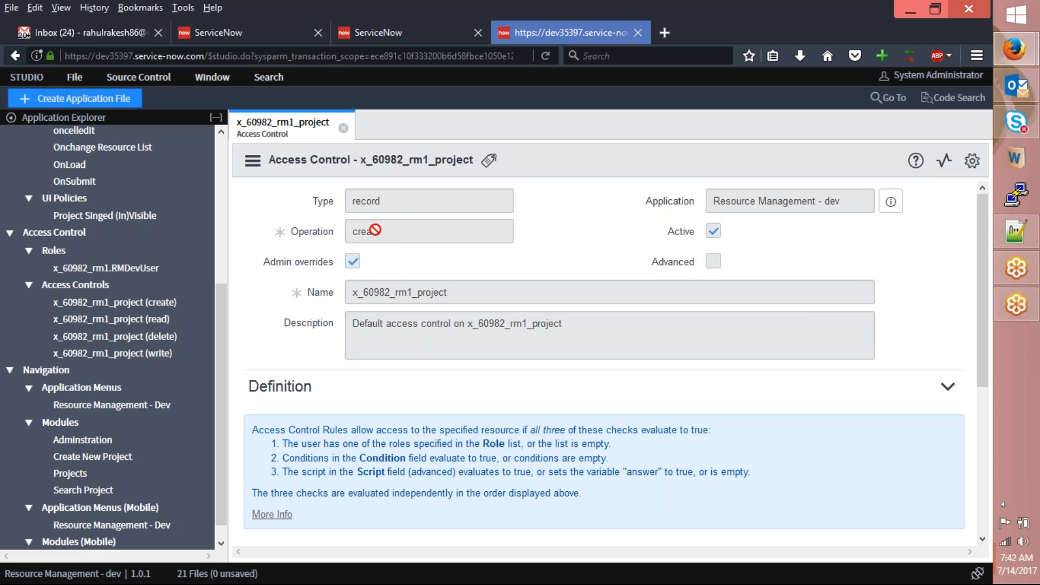
{"action": "left_click_drag", "start_coordinate": [454, 302], "coordinate": [342, 292]}
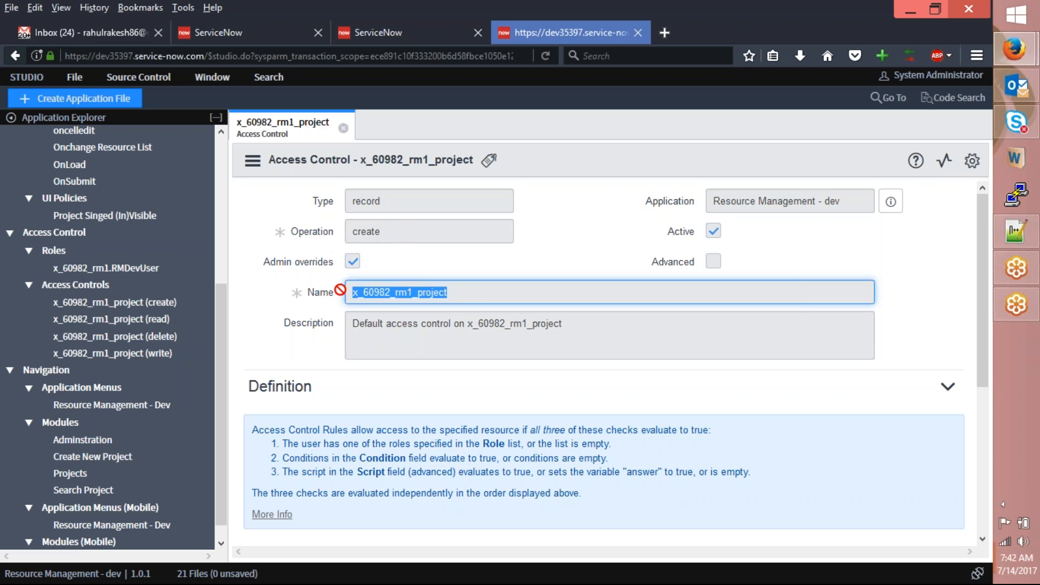
{"action": "scroll", "coordinate": [428, 325], "scroll_direction": "down", "scroll_amount": 4}
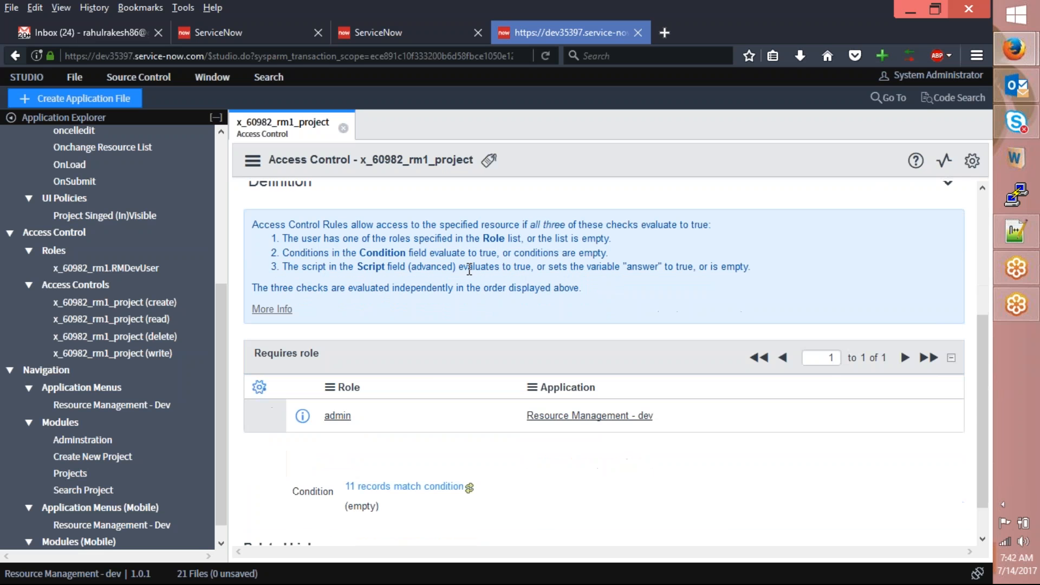
- View the Create New Project form and the Projects list of Resource Management - Dev in ServiceNow, and return to Studio
{"action": "scroll", "coordinate": [433, 348], "scroll_direction": "down", "scroll_amount": 1}
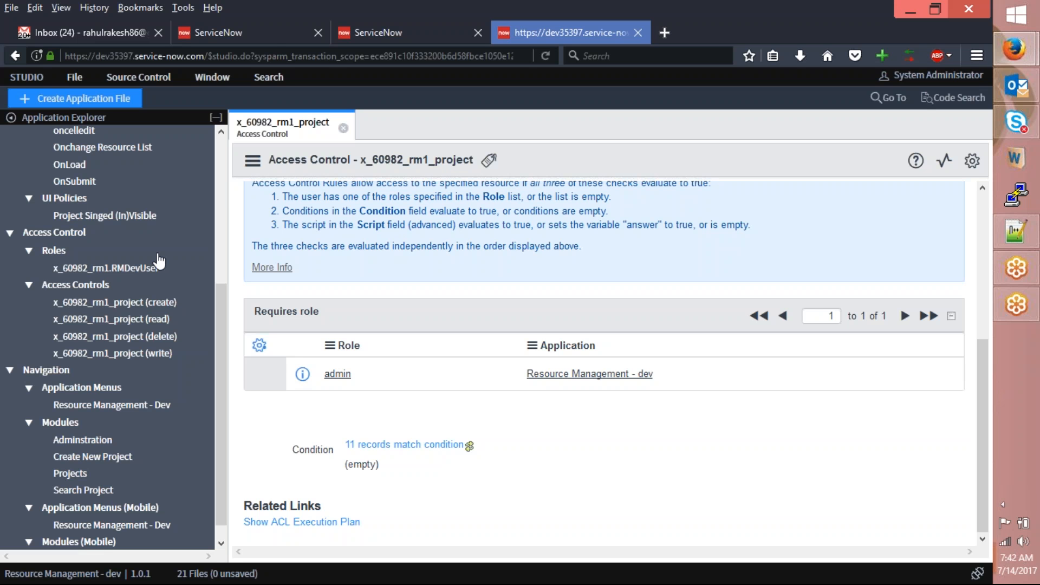
{"action": "left_click", "coordinate": [384, 31]}
{"action": "left_click", "coordinate": [244, 29]}
{"action": "left_click", "coordinate": [111, 370]}
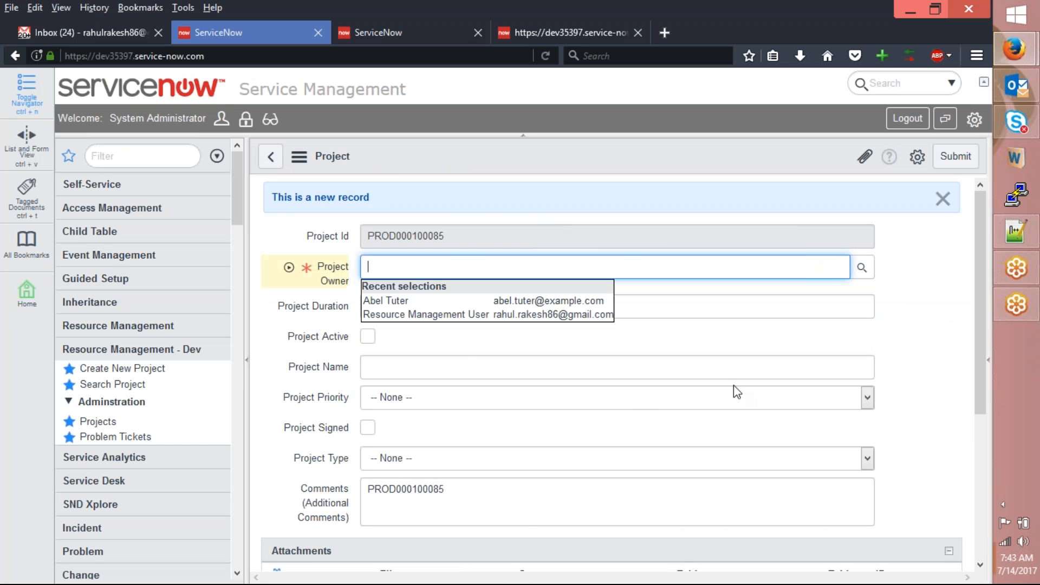
{"action": "left_click", "coordinate": [103, 422]}
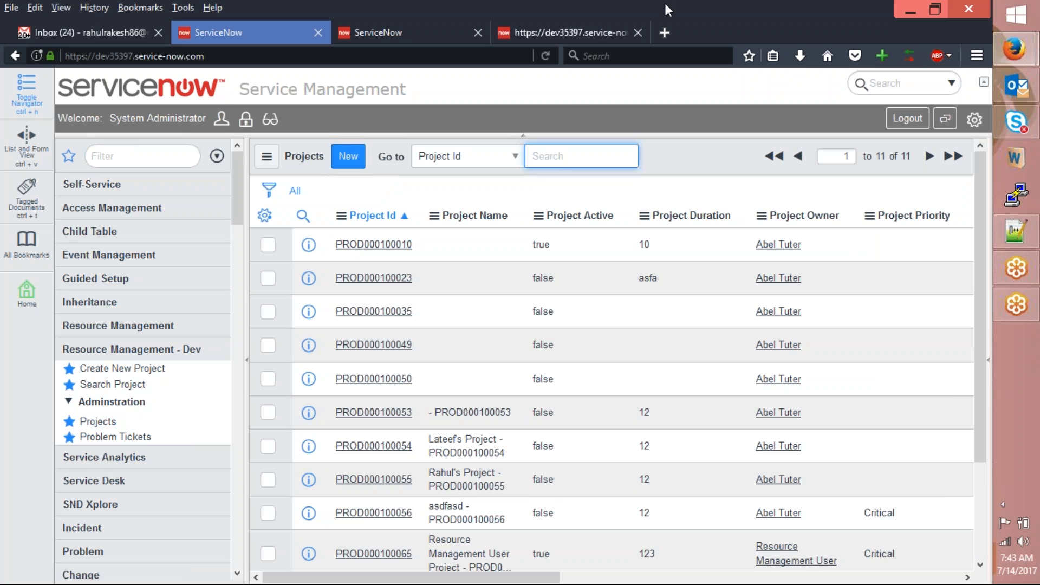
{"action": "left_click", "coordinate": [568, 22]}
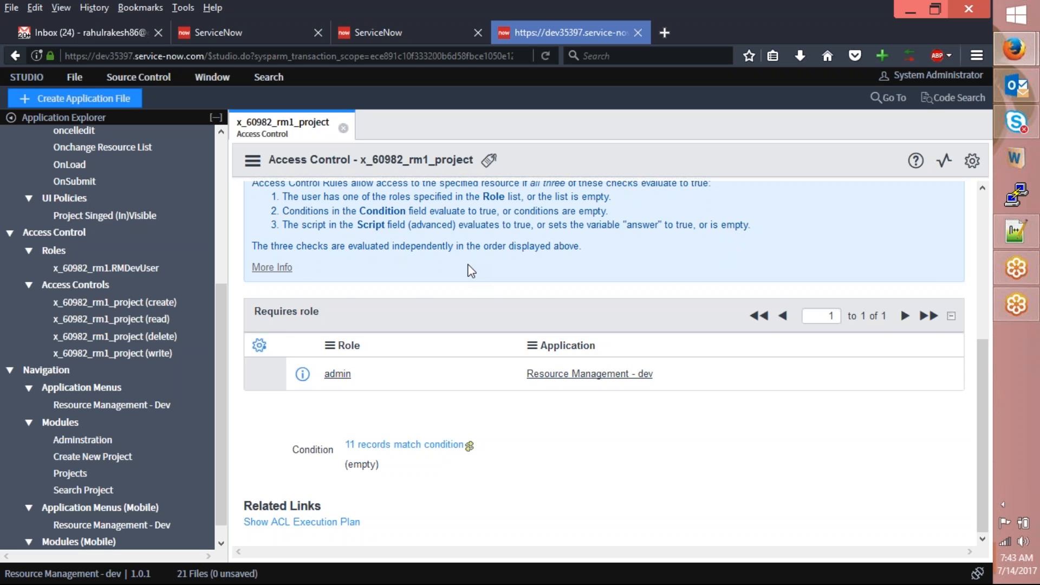
- Review the create access control of x_60982_rm1_project from its operation, name and description down to its required role and condition
{"action": "scroll", "coordinate": [471, 271], "scroll_direction": "up", "scroll_amount": 5}
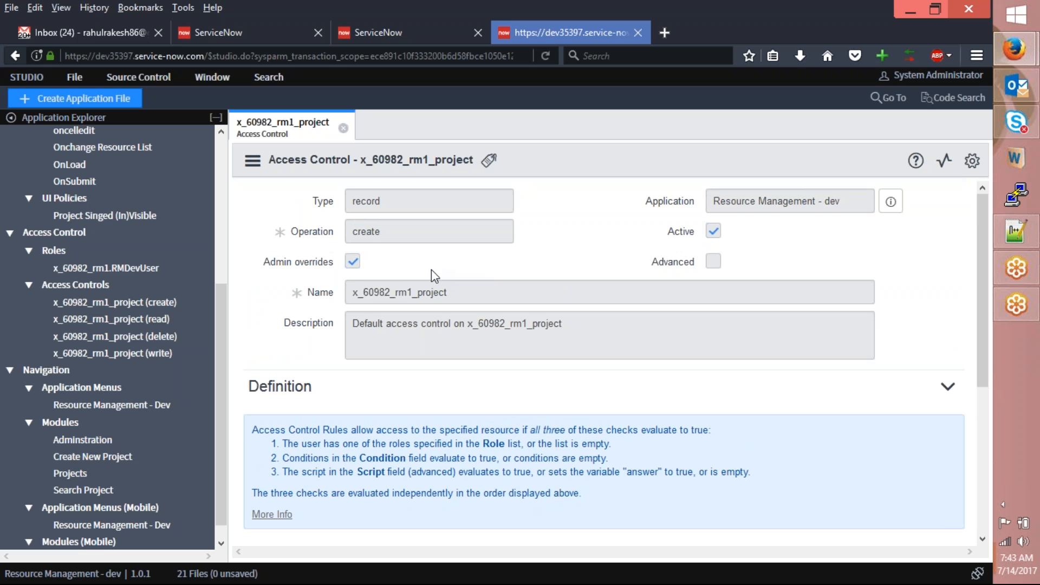
{"action": "scroll", "coordinate": [433, 282], "scroll_direction": "down", "scroll_amount": 5}
{"action": "scroll", "coordinate": [398, 349], "scroll_direction": "up", "scroll_amount": 5}
{"action": "scroll", "coordinate": [398, 349], "scroll_direction": "down", "scroll_amount": 3}
{"action": "scroll", "coordinate": [398, 349], "scroll_direction": "up", "scroll_amount": 3}
{"action": "scroll", "coordinate": [457, 374], "scroll_direction": "down", "scroll_amount": 5}
{"action": "scroll", "coordinate": [453, 379], "scroll_direction": "up", "scroll_amount": 5}
{"action": "left_click_drag", "start_coordinate": [591, 336], "coordinate": [385, 324]}
{"action": "double_click", "coordinate": [454, 297]}
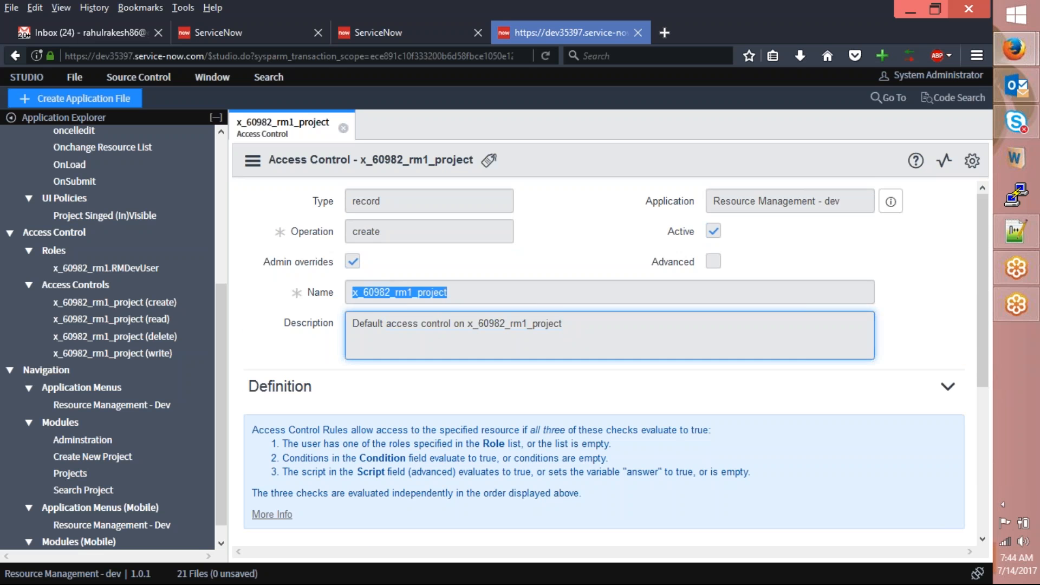
{"action": "left_click", "coordinate": [540, 300]}
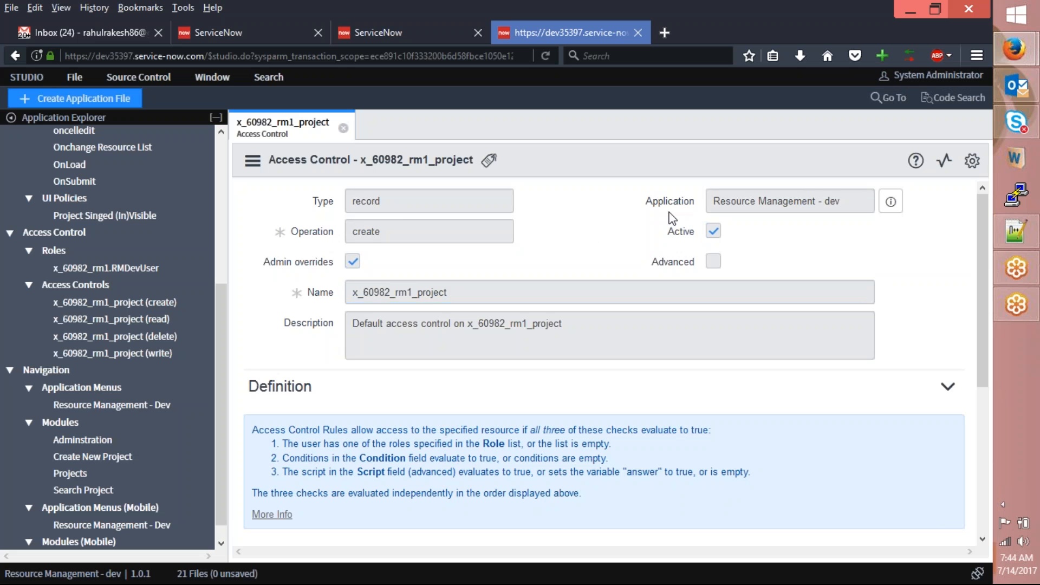
{"action": "scroll", "coordinate": [519, 441], "scroll_direction": "down", "scroll_amount": 6}
{"action": "scroll", "coordinate": [519, 440], "scroll_direction": "up", "scroll_amount": 6}
- Activate the security_admin elevated privilege for the System Administrator session in the other ServiceNow window
{"action": "left_click", "coordinate": [400, 33]}
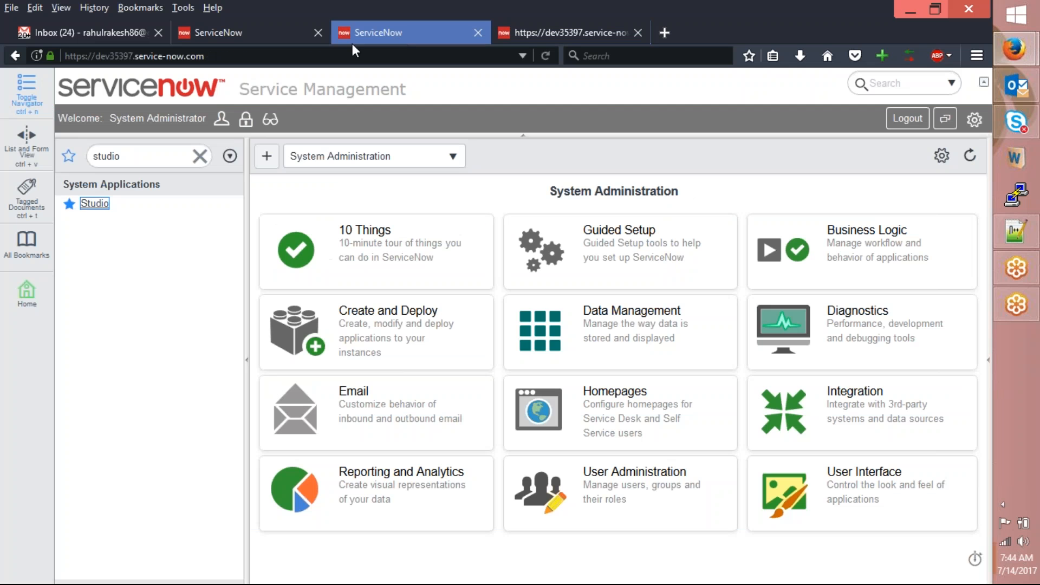
{"action": "left_click", "coordinate": [245, 122]}
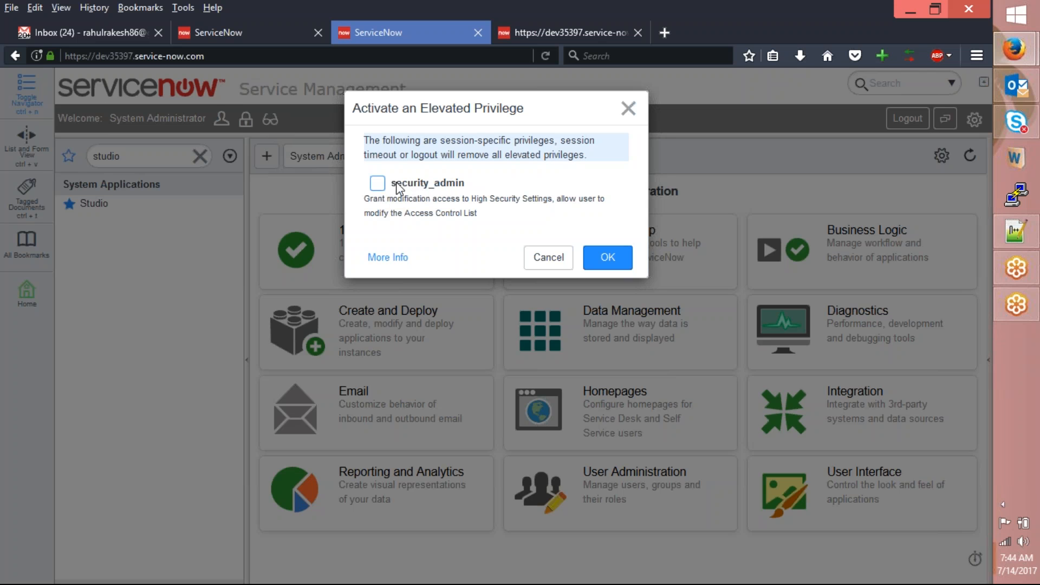
{"action": "left_click", "coordinate": [379, 185]}
{"action": "left_click", "coordinate": [622, 265]}
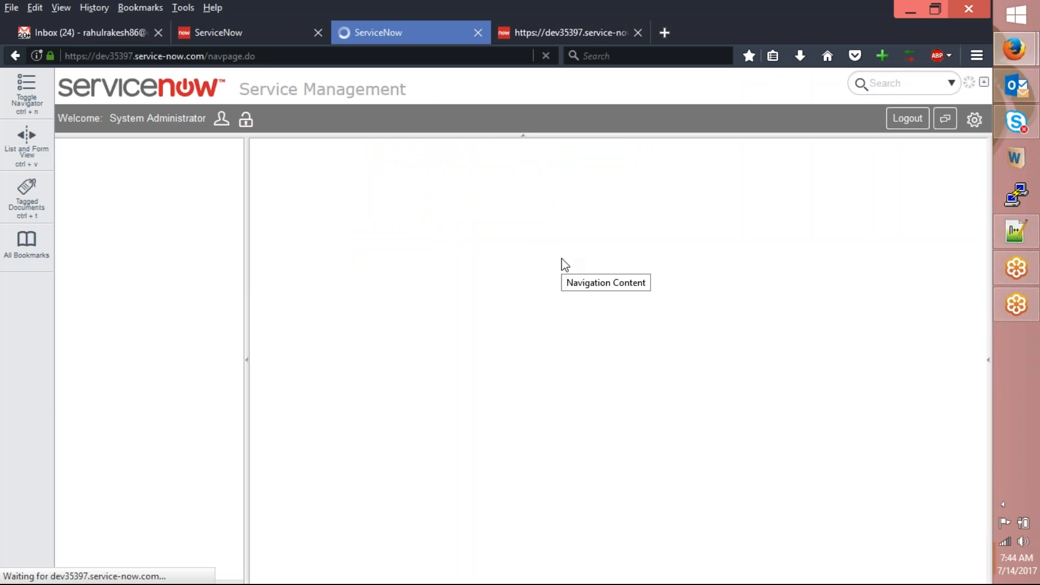
- Return to Studio and reload the create access control form of x_60982_rm1_project
{"action": "left_click", "coordinate": [535, 31]}
{"action": "right_click", "coordinate": [608, 164]}
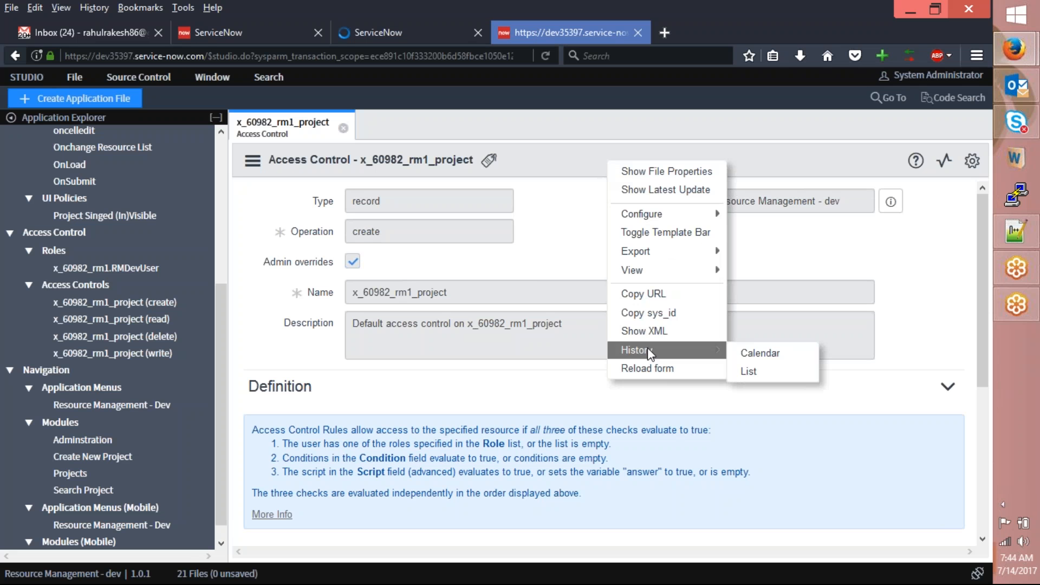
{"action": "left_click", "coordinate": [645, 367]}
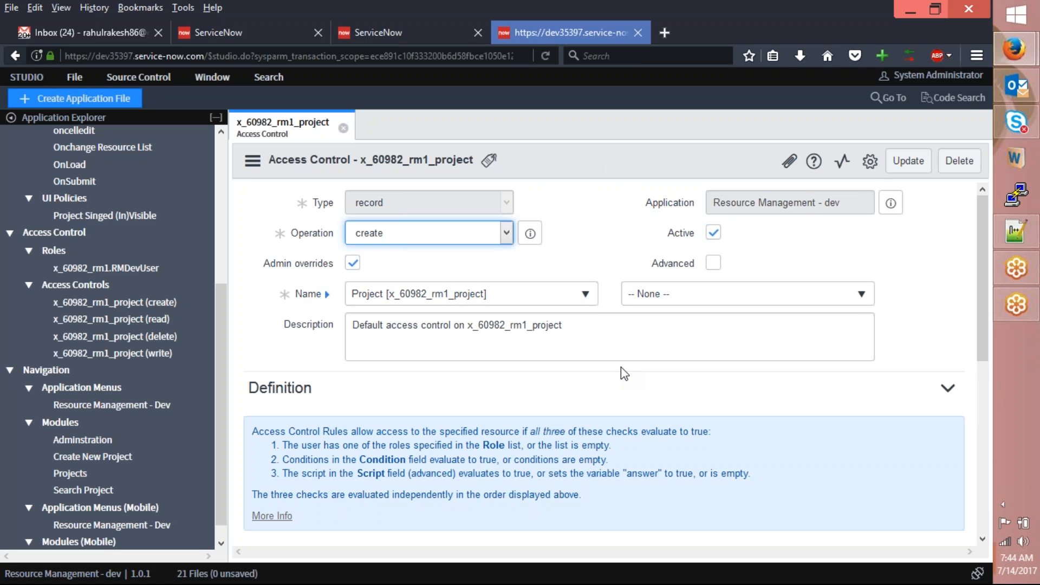
- Look through the operations available for the access control, keeping create selected
{"action": "left_click", "coordinate": [480, 234]}
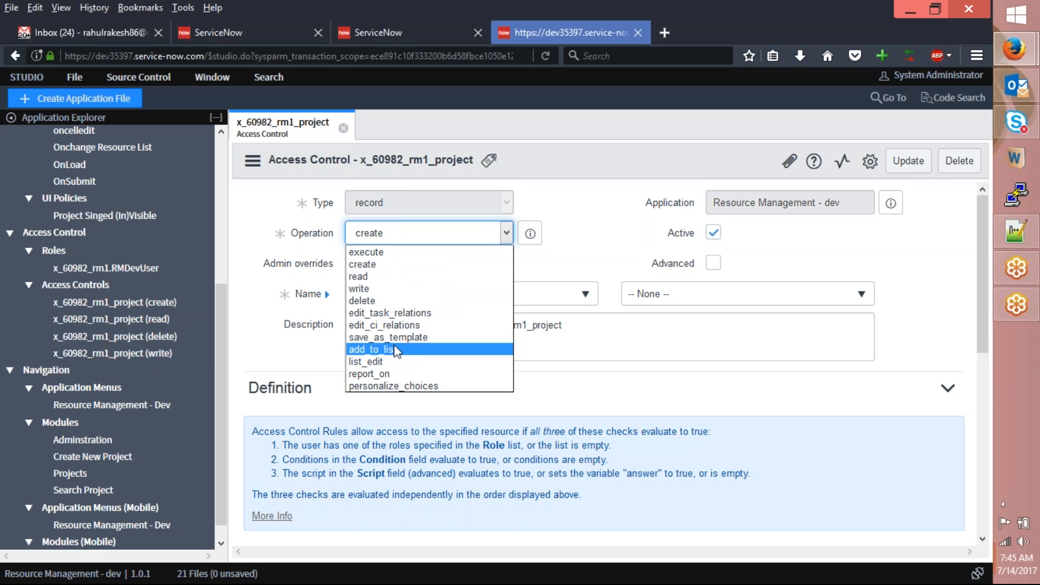
{"action": "left_click", "coordinate": [297, 235]}
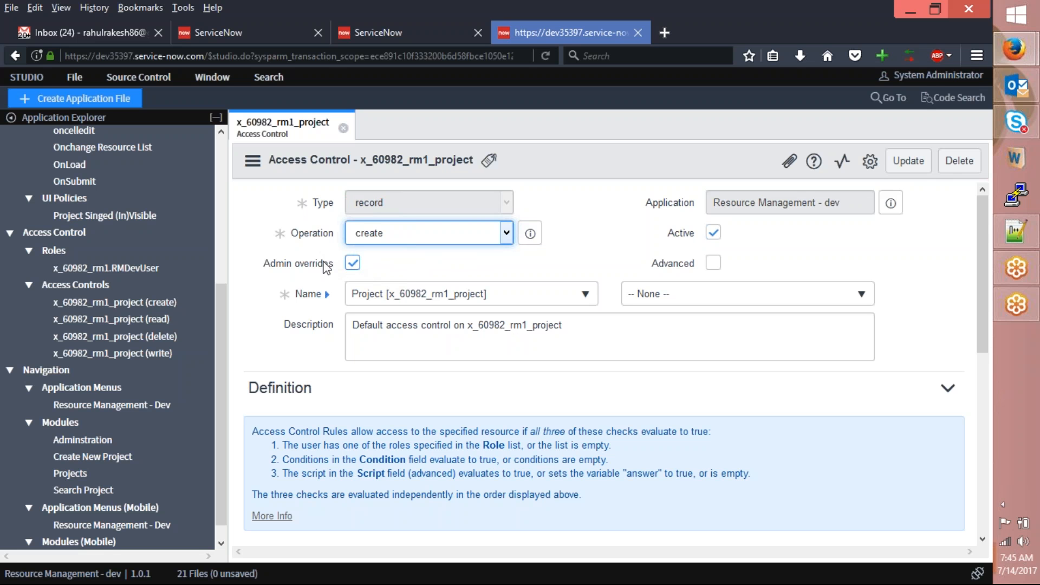
{"action": "mouse_move", "coordinate": [325, 267]}
- Filter the ServiceNow application navigator for "access" and open the Access Control (ACL) list
{"action": "left_click", "coordinate": [259, 27]}
{"action": "type", "text": "acce"}
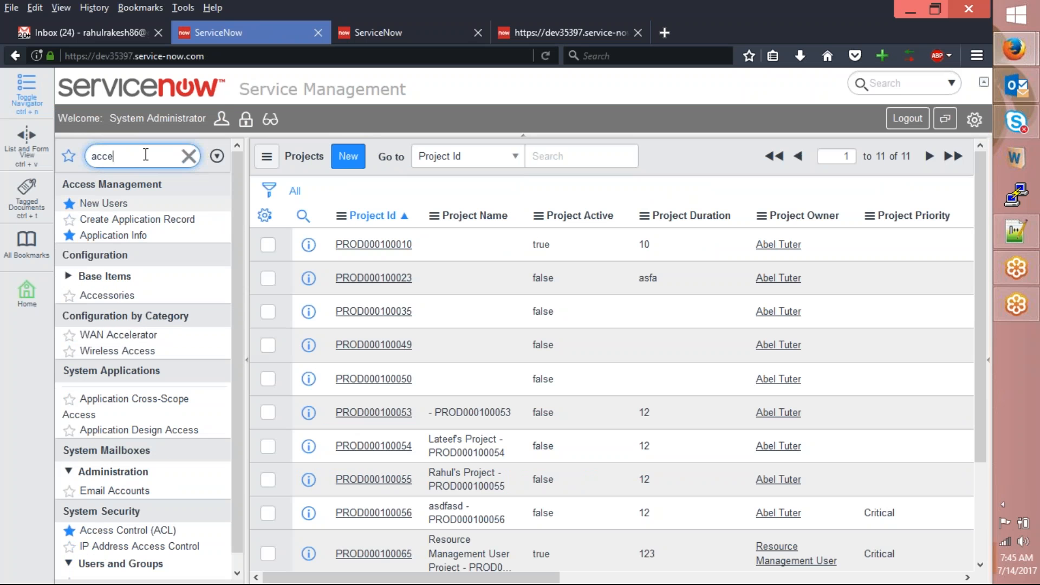
{"action": "type", "text": "ss"}
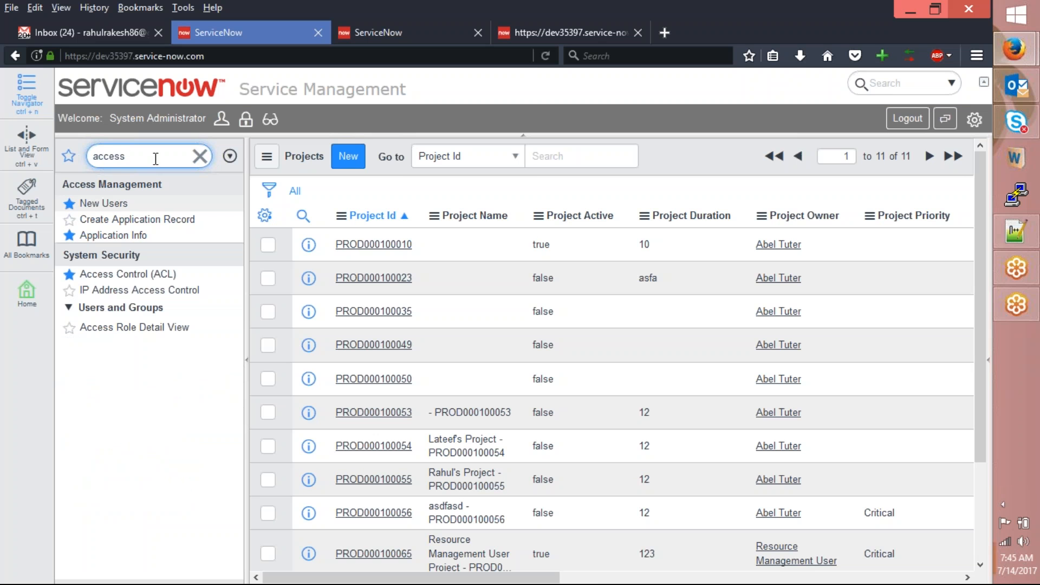
{"action": "left_click", "coordinate": [135, 275]}
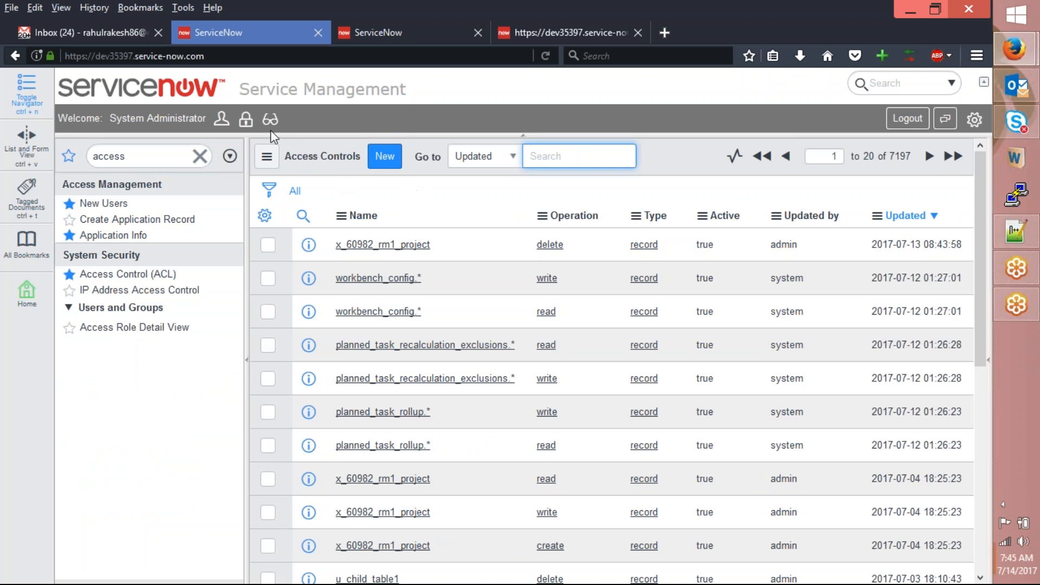
- Deactivate the security_admin elevated privilege from the Access Controls list, and activate it again
{"action": "left_click", "coordinate": [247, 121]}
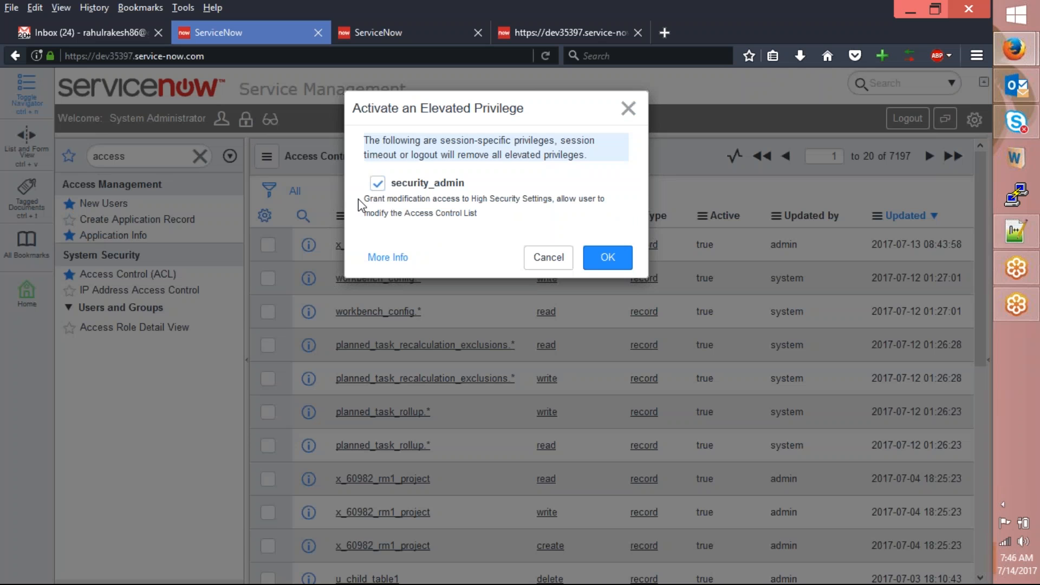
{"action": "left_click", "coordinate": [378, 182]}
{"action": "left_click", "coordinate": [607, 258]}
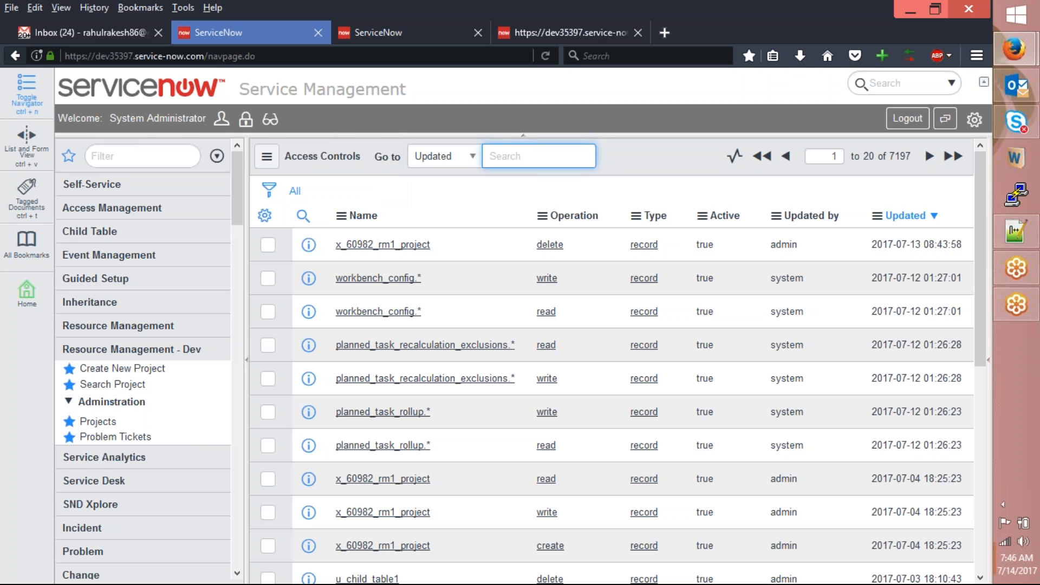
{"action": "left_click", "coordinate": [245, 119]}
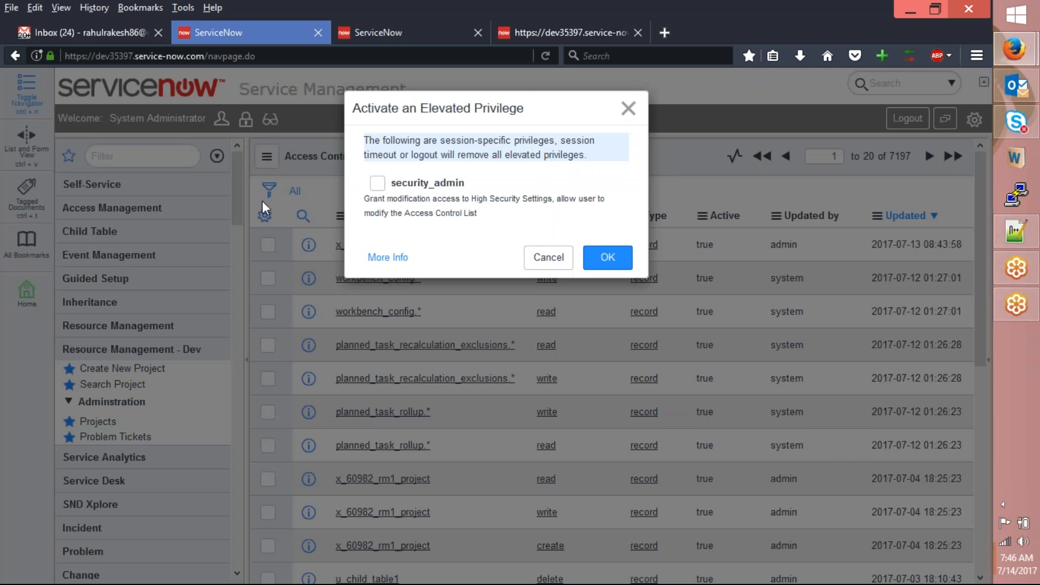
{"action": "left_click", "coordinate": [378, 183]}
{"action": "left_click", "coordinate": [608, 258]}
- Return to Studio and review the create access control's required role, condition and the fields available for the condition
{"action": "left_click", "coordinate": [606, 30]}
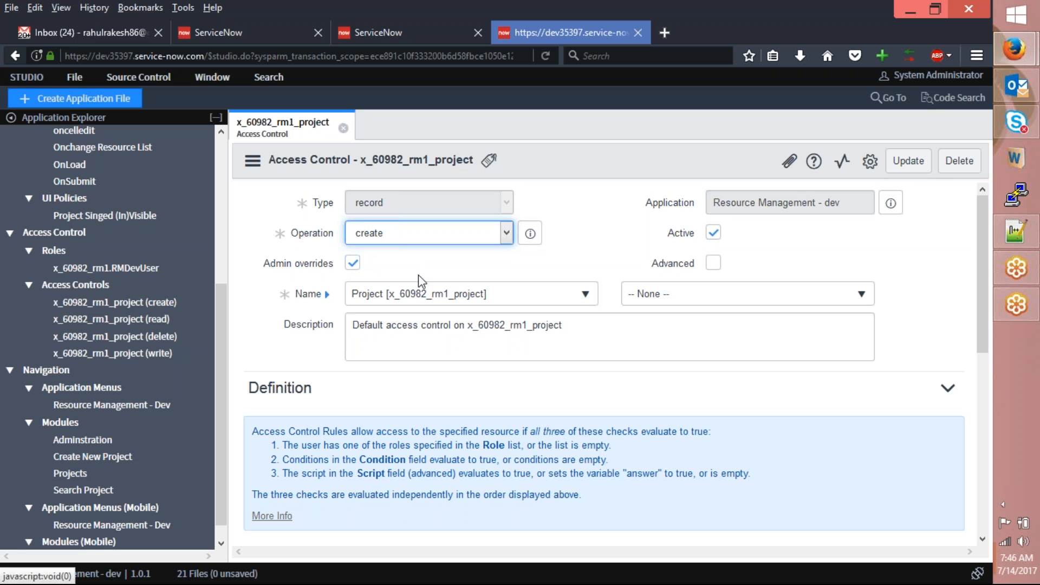
{"action": "scroll", "coordinate": [697, 375], "scroll_direction": "down", "scroll_amount": 5}
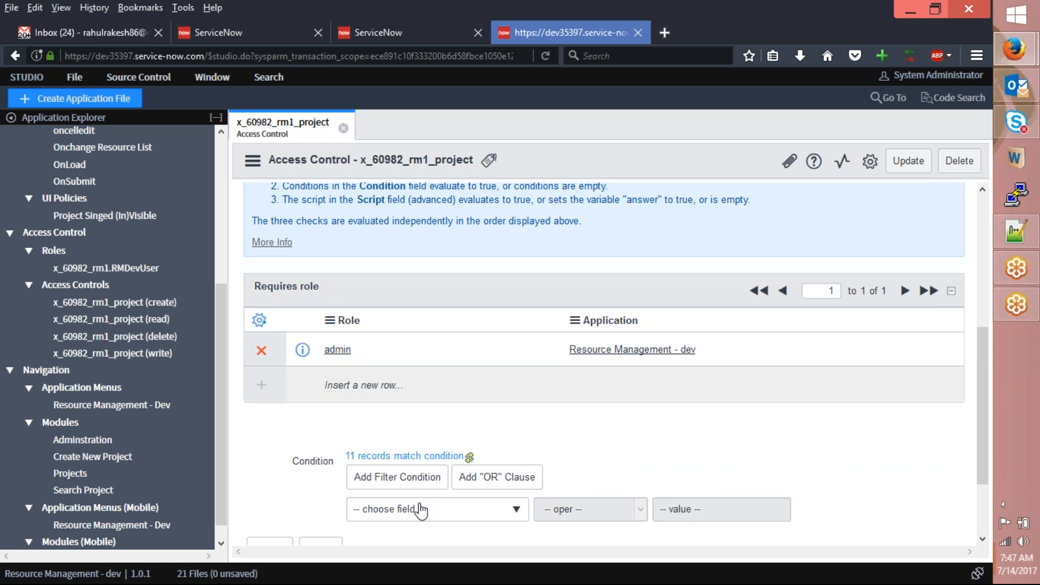
{"action": "scroll", "coordinate": [418, 506], "scroll_direction": "down", "scroll_amount": 3}
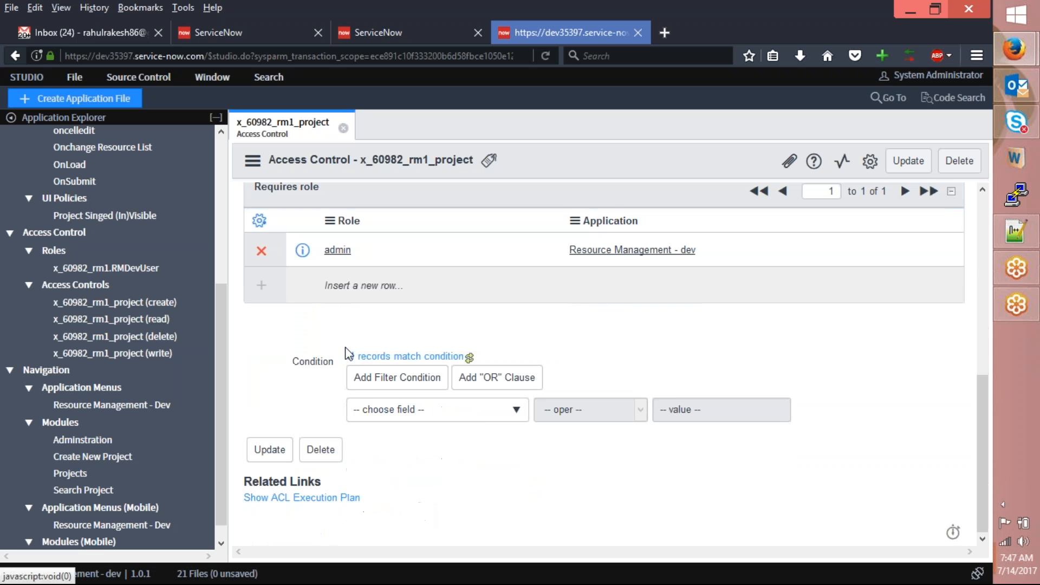
{"action": "left_click", "coordinate": [482, 410]}
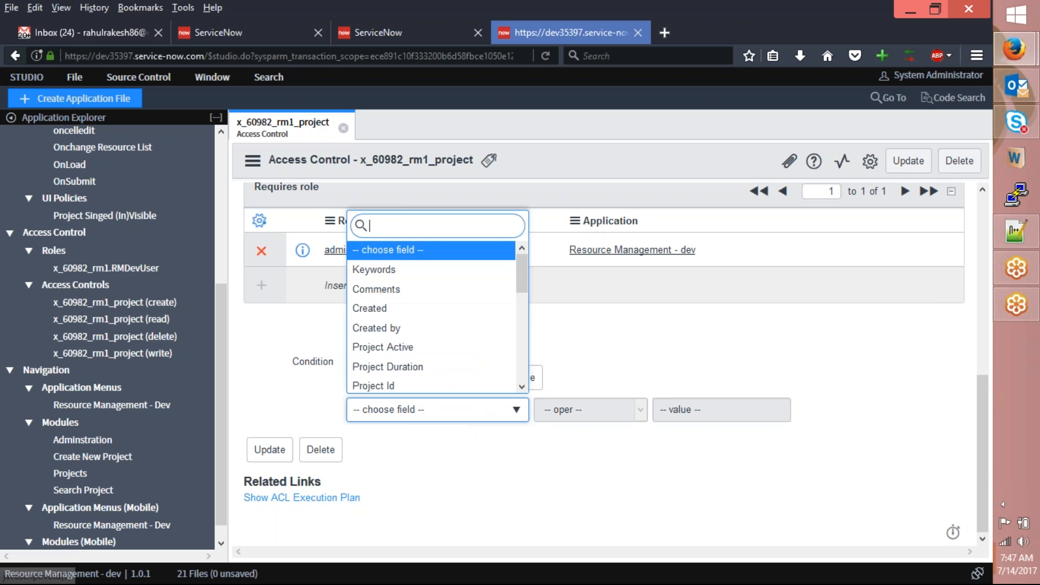
{"action": "left_click", "coordinate": [628, 355]}
{"action": "scroll", "coordinate": [629, 355], "scroll_direction": "up", "scroll_amount": 10}
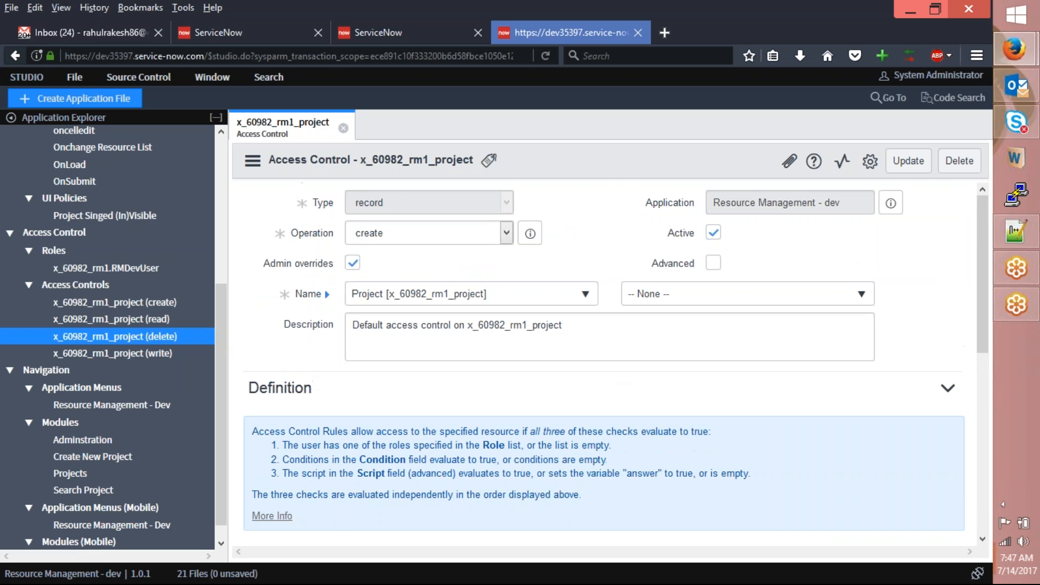
- Open the write access control of x_60982_rm1_project and review its operation, rule checks, required role and condition
{"action": "left_click", "coordinate": [156, 355]}
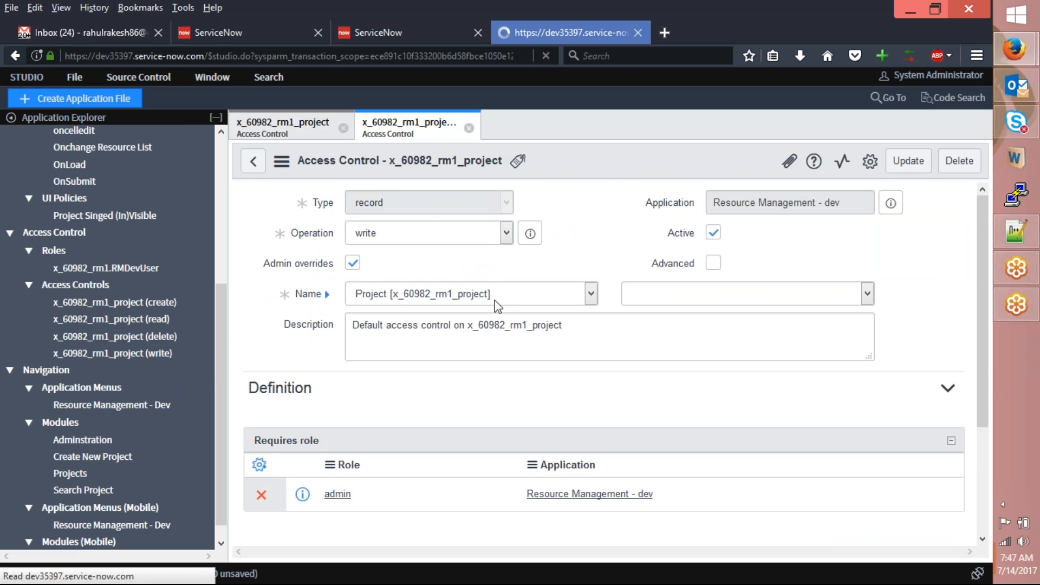
{"action": "scroll", "coordinate": [471, 297], "scroll_direction": "down", "scroll_amount": 5}
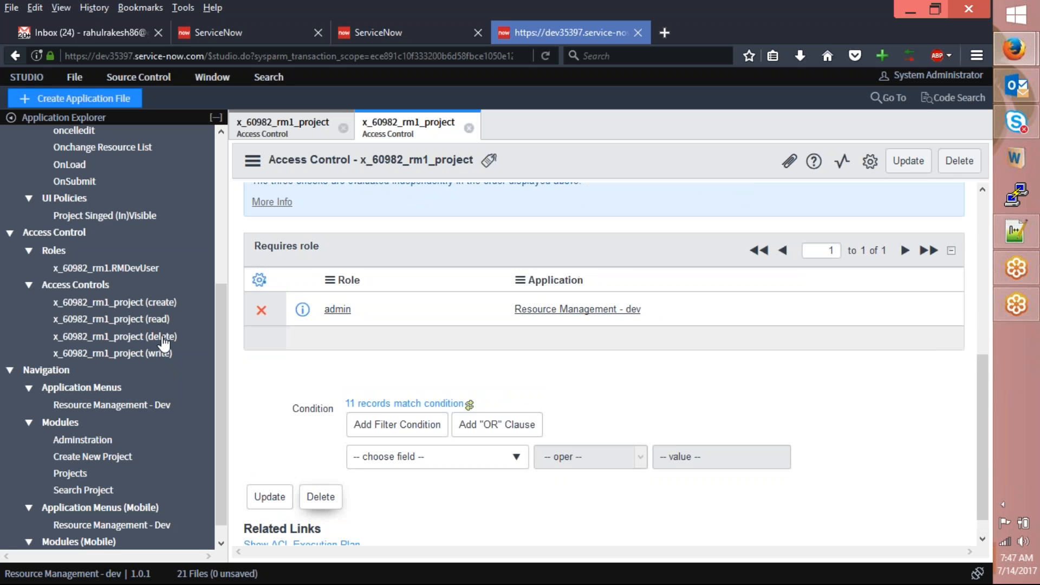
{"action": "left_click", "coordinate": [164, 342]}
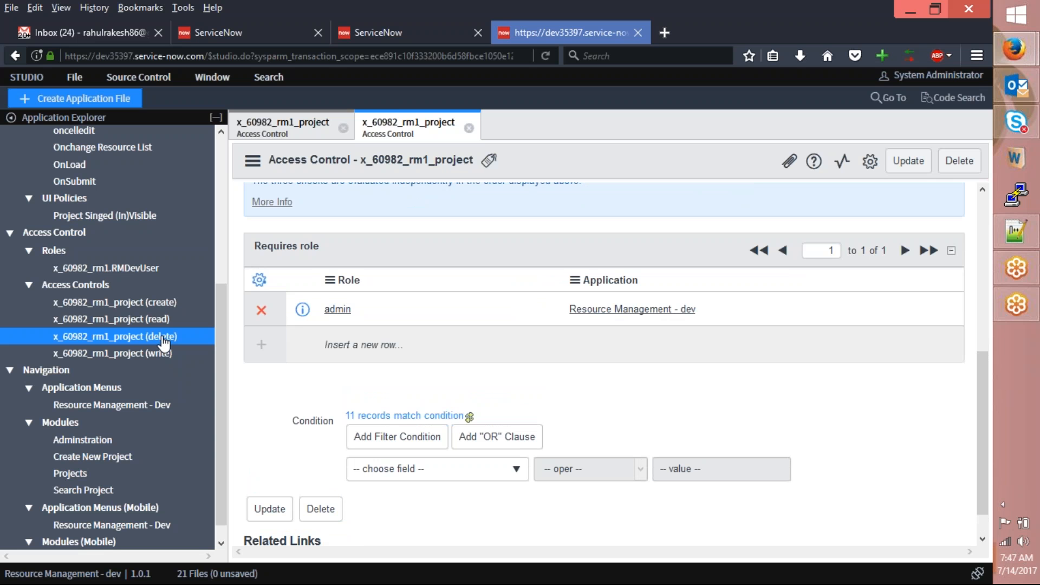
{"action": "scroll", "coordinate": [604, 363], "scroll_direction": "up", "scroll_amount": 5}
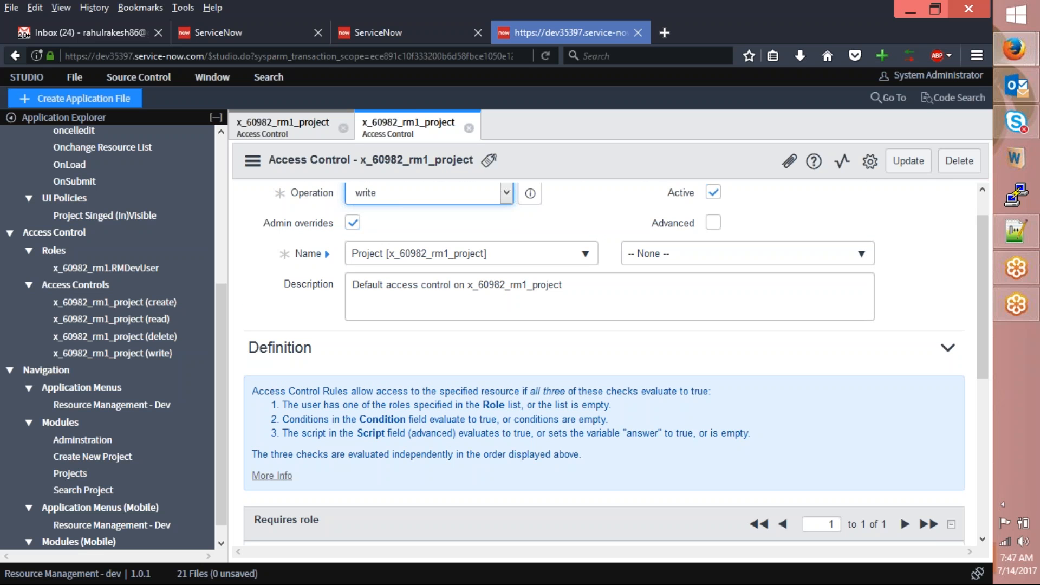
{"action": "scroll", "coordinate": [604, 363], "scroll_direction": "down", "scroll_amount": 5}
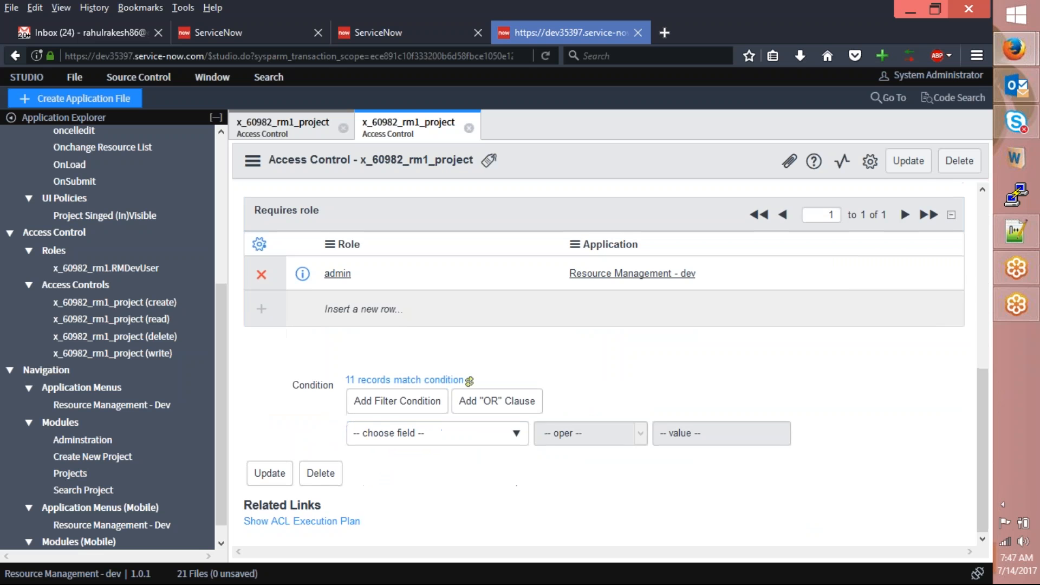
{"action": "scroll", "coordinate": [604, 363], "scroll_direction": "up", "scroll_amount": 5}
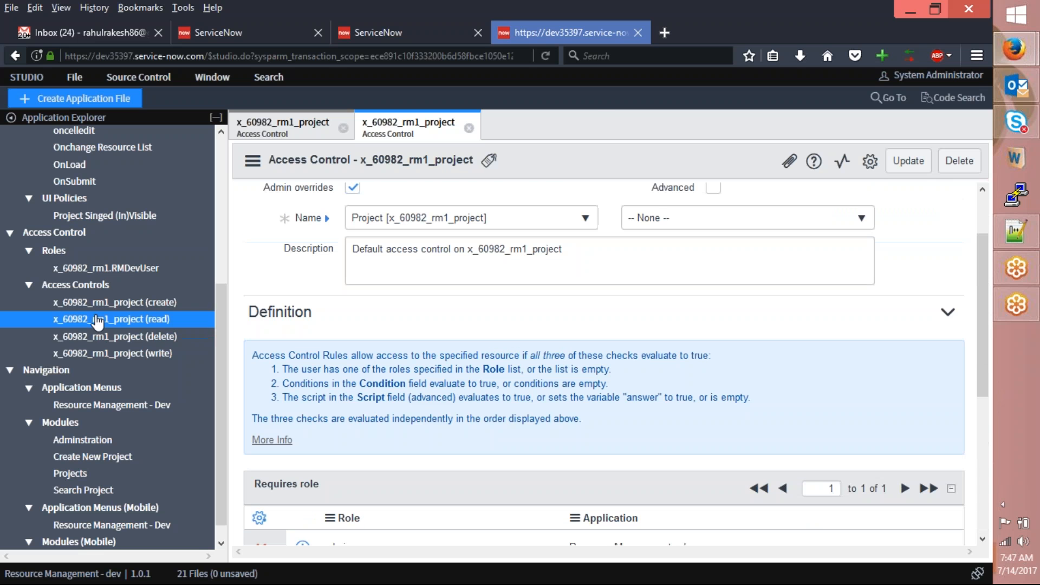
- Open the delete access control of x_60982_rm1_project and review its required role and Project Owner condition
{"action": "left_click", "coordinate": [145, 337]}
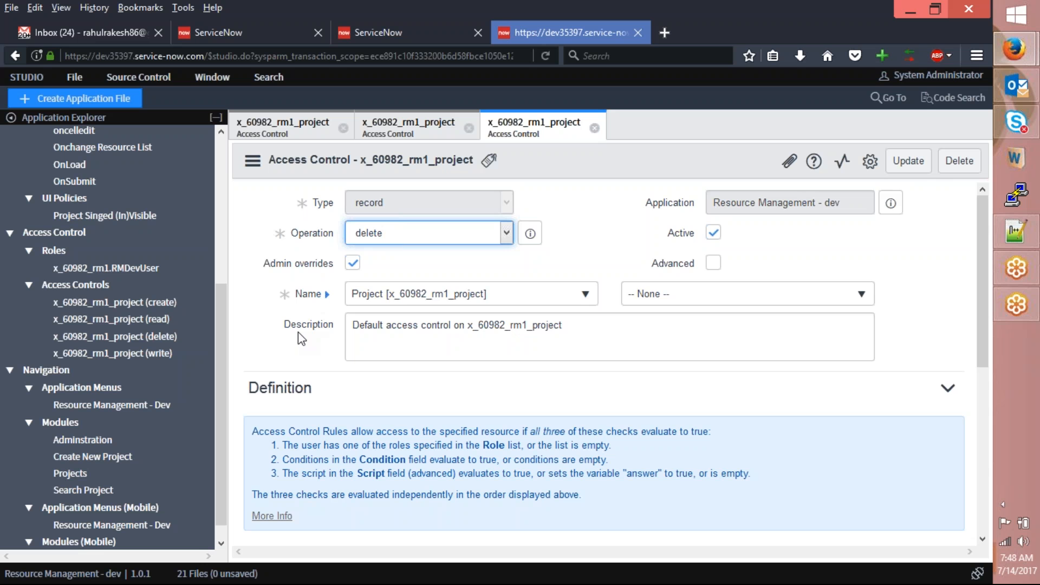
{"action": "scroll", "coordinate": [437, 381], "scroll_direction": "down", "scroll_amount": 5}
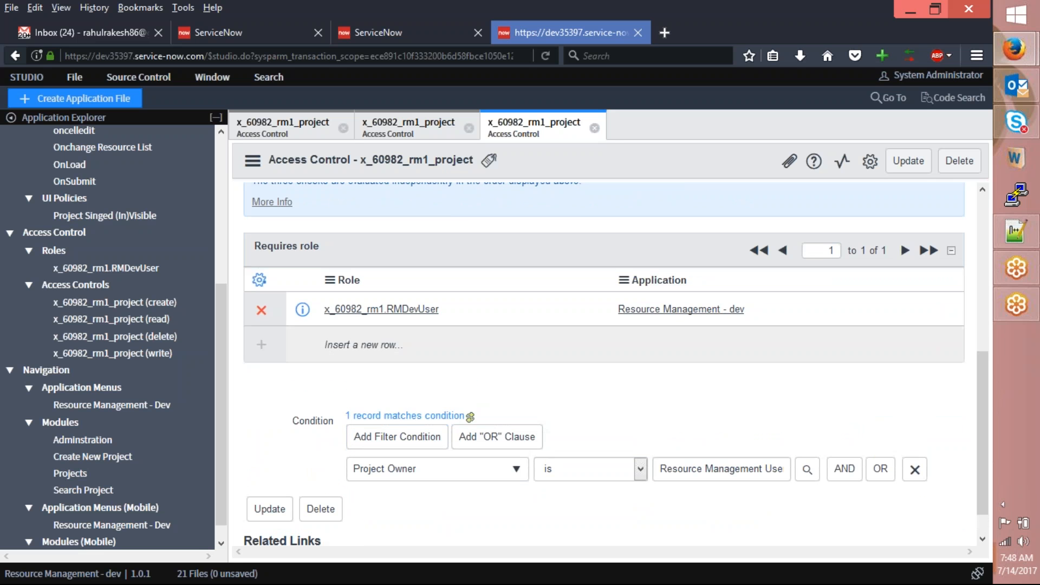
{"action": "scroll", "coordinate": [360, 462], "scroll_direction": "down", "scroll_amount": 1}
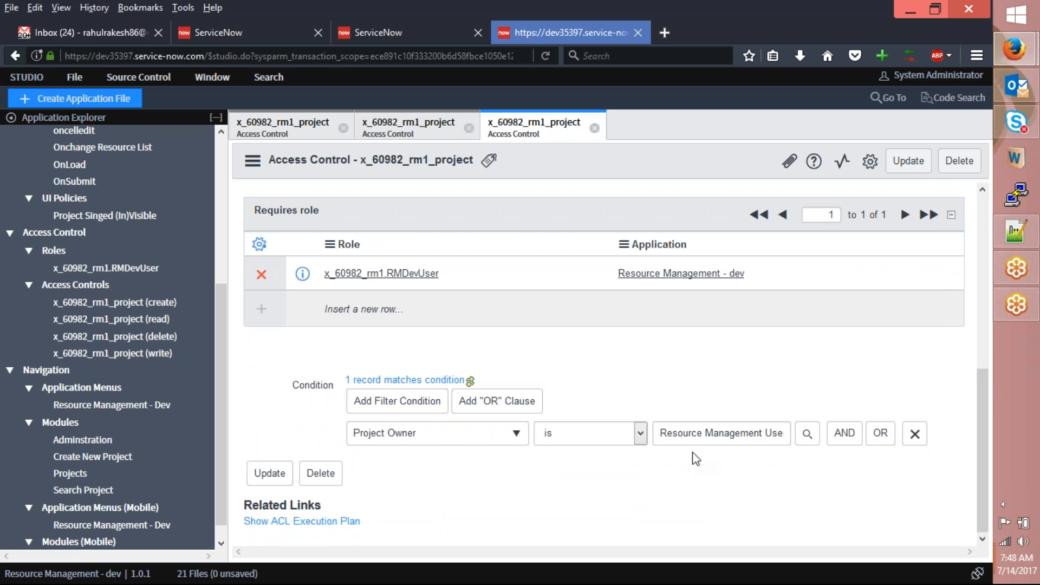
{"action": "scroll", "coordinate": [696, 459], "scroll_direction": "up", "scroll_amount": 4}
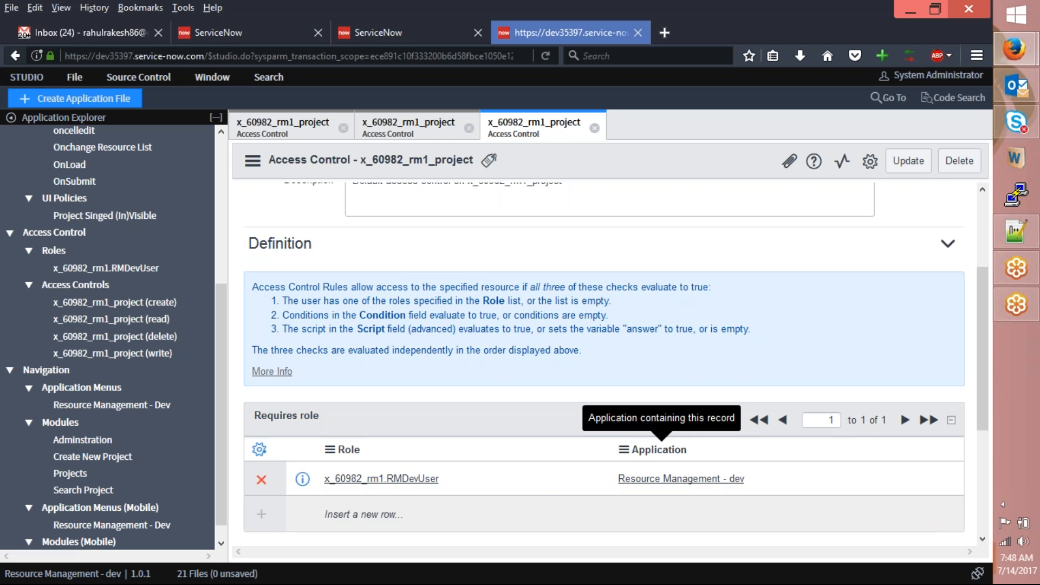
- Examine the delete access control's operation, rule checks, required role and condition
{"action": "scroll", "coordinate": [820, 480], "scroll_direction": "down", "scroll_amount": 4}
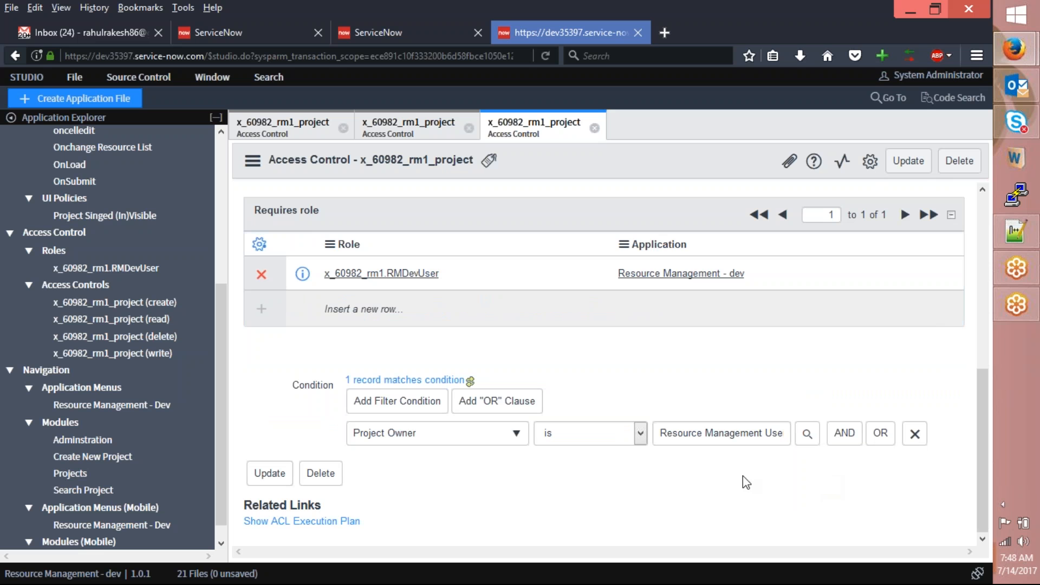
{"action": "scroll", "coordinate": [552, 269], "scroll_direction": "up", "scroll_amount": 6}
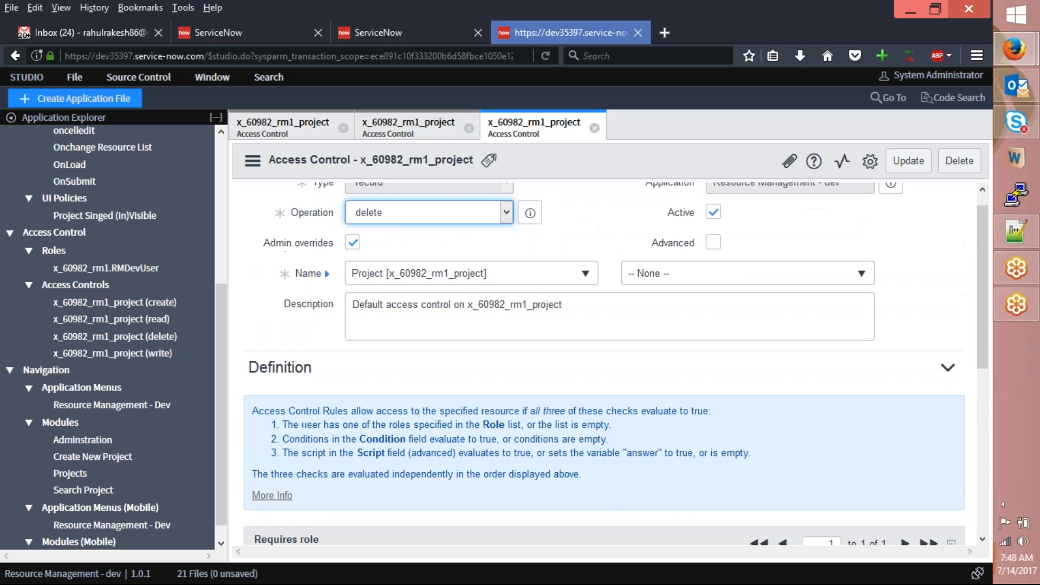
{"action": "scroll", "coordinate": [648, 346], "scroll_direction": "down", "scroll_amount": 3}
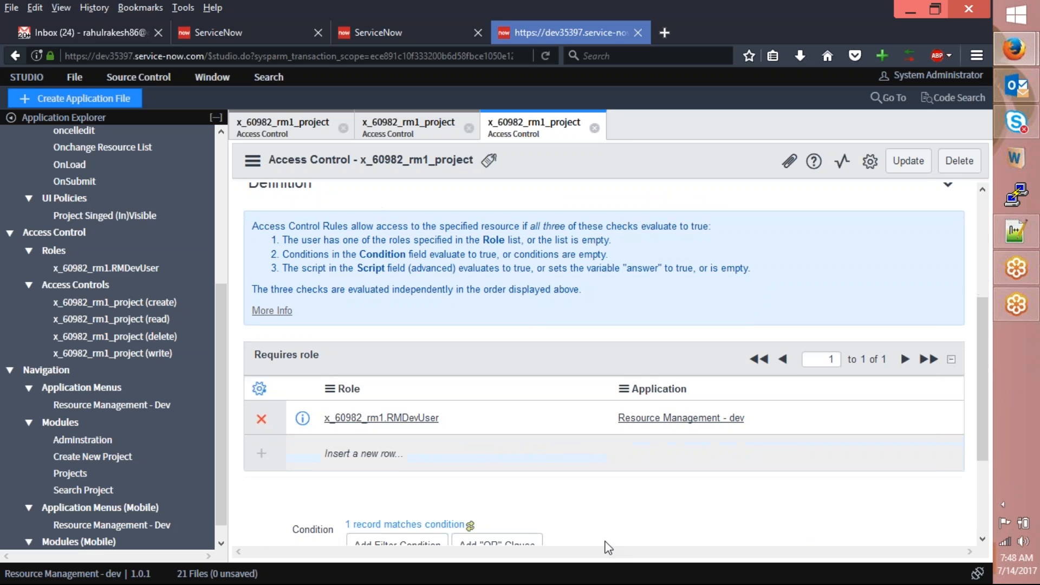
{"action": "scroll", "coordinate": [597, 547], "scroll_direction": "down", "scroll_amount": 3}
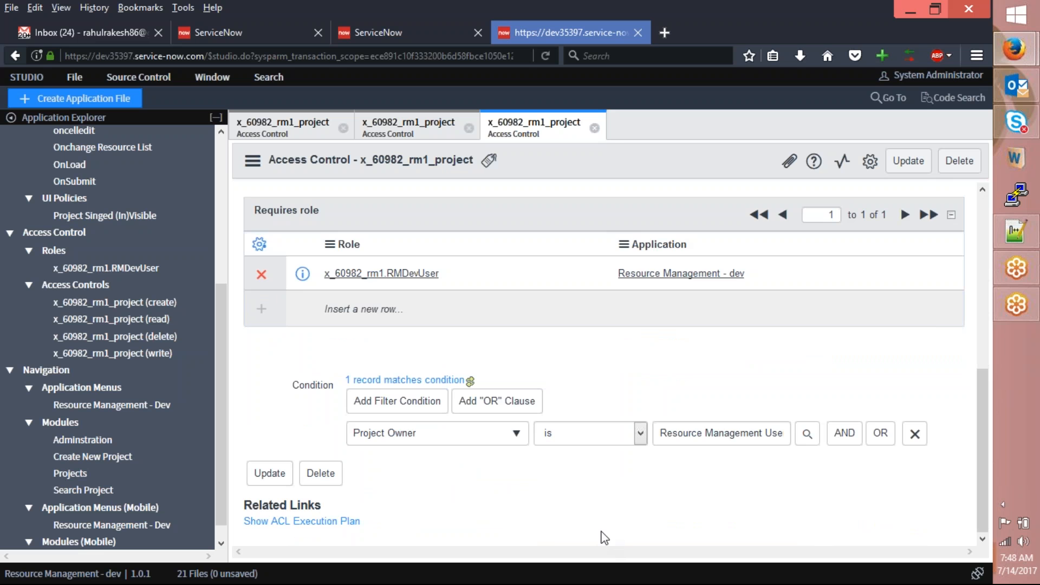
{"action": "scroll", "coordinate": [604, 538], "scroll_direction": "up", "scroll_amount": 5}
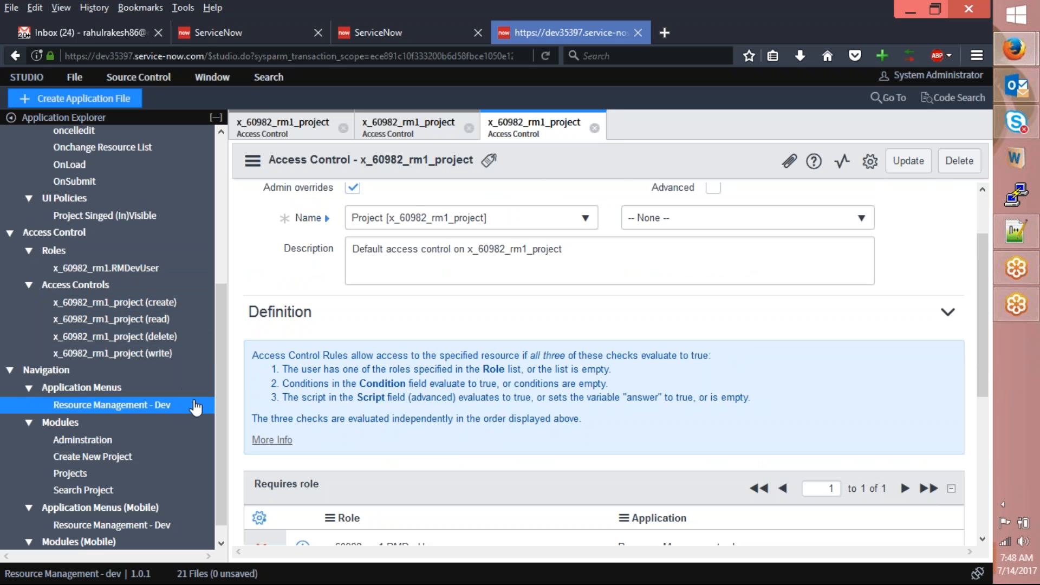
{"action": "scroll", "coordinate": [192, 407], "scroll_direction": "down", "scroll_amount": 1}
{"action": "scroll", "coordinate": [442, 339], "scroll_direction": "down", "scroll_amount": 3}
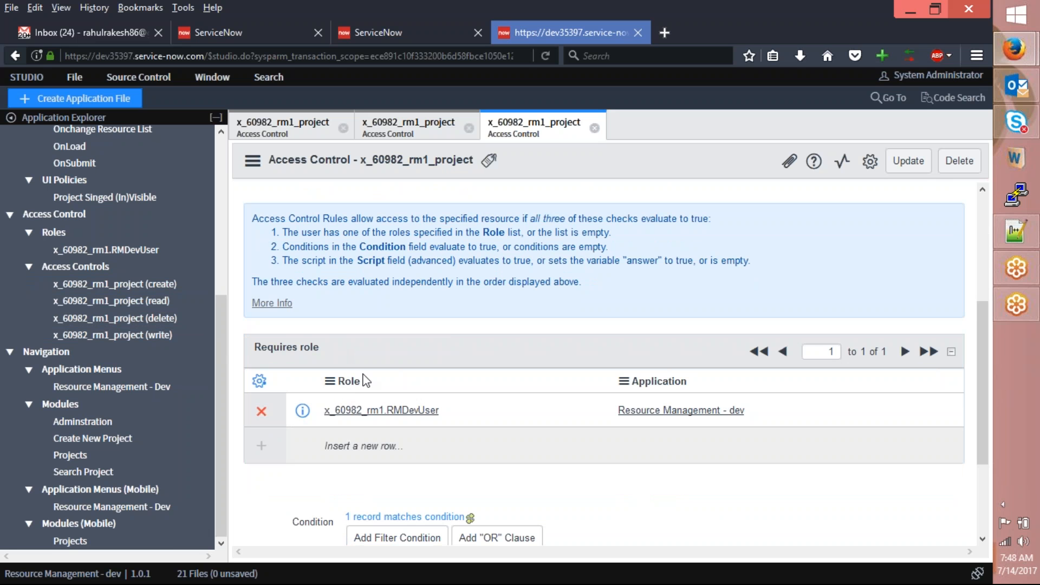
{"action": "scroll", "coordinate": [473, 476], "scroll_direction": "down", "scroll_amount": 4}
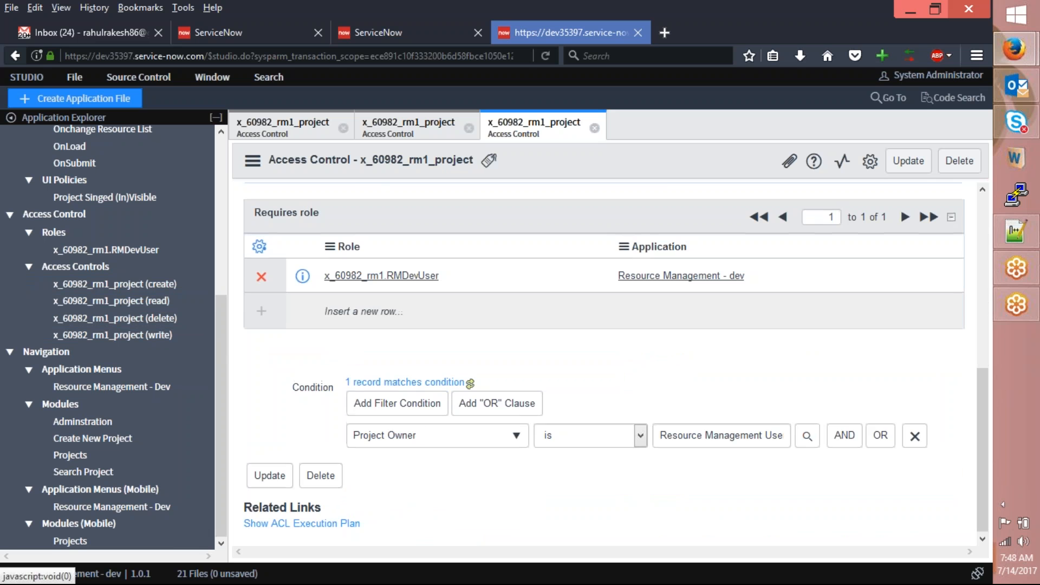
- Enable Advanced on the delete access control and review the script editor alongside the condition and required role
{"action": "scroll", "coordinate": [504, 444], "scroll_direction": "up", "scroll_amount": 10}
{"action": "left_click", "coordinate": [714, 264]}
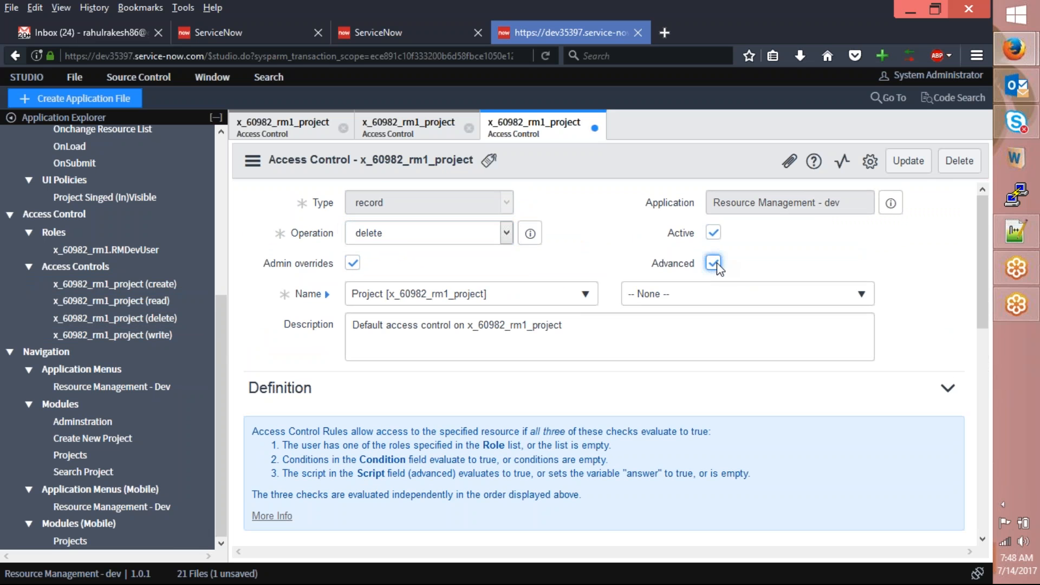
{"action": "scroll", "coordinate": [661, 385], "scroll_direction": "down", "scroll_amount": 15}
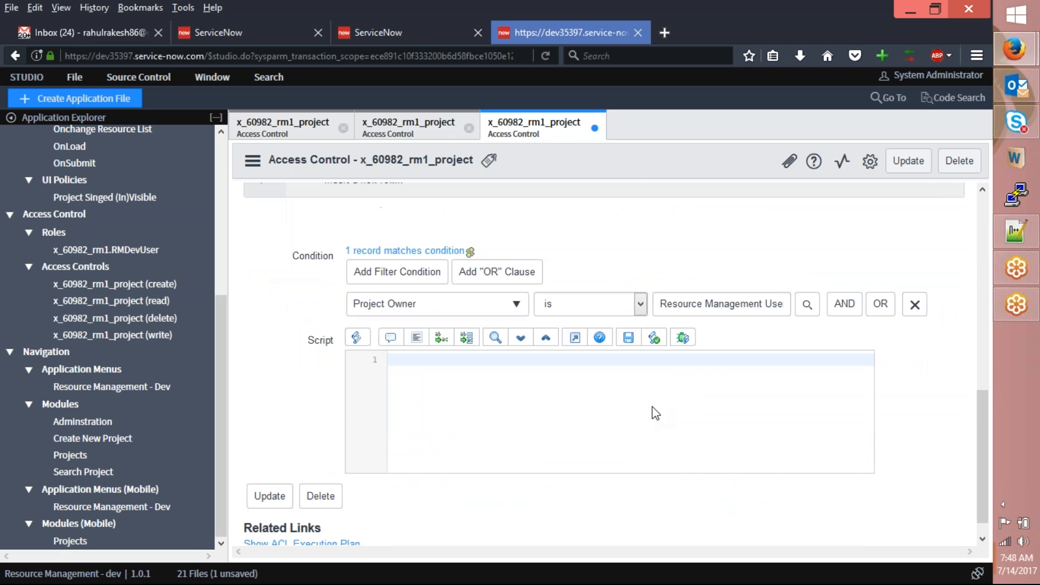
{"action": "scroll", "coordinate": [441, 378], "scroll_direction": "up", "scroll_amount": 15}
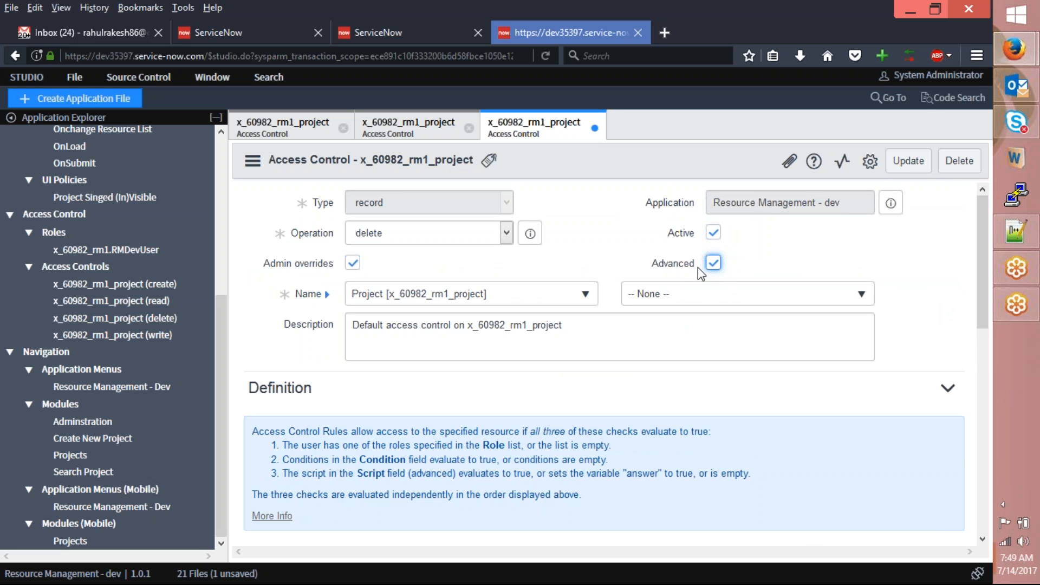
{"action": "scroll", "coordinate": [687, 308], "scroll_direction": "down", "scroll_amount": 10}
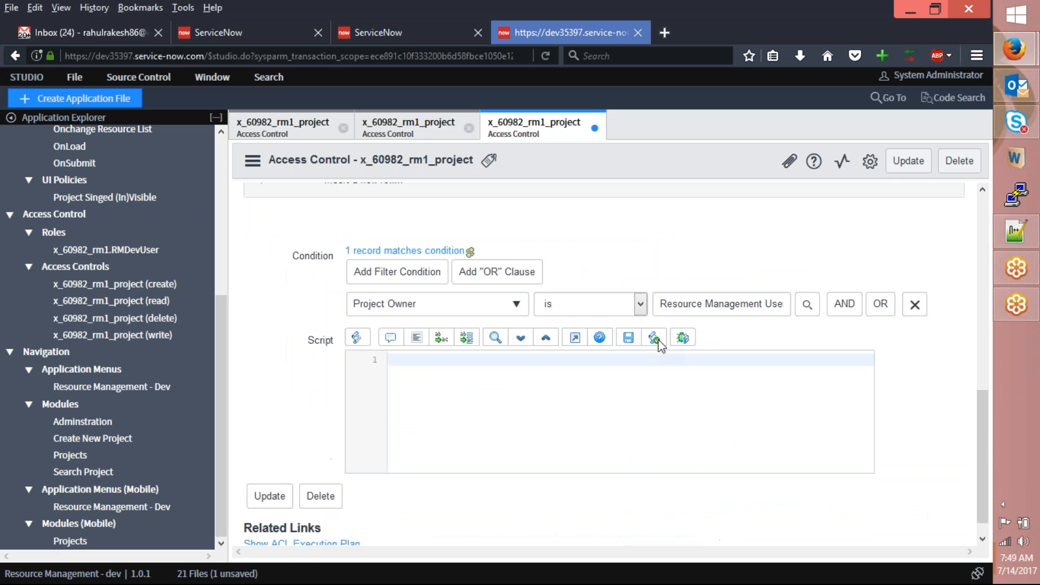
{"action": "left_click", "coordinate": [469, 362]}
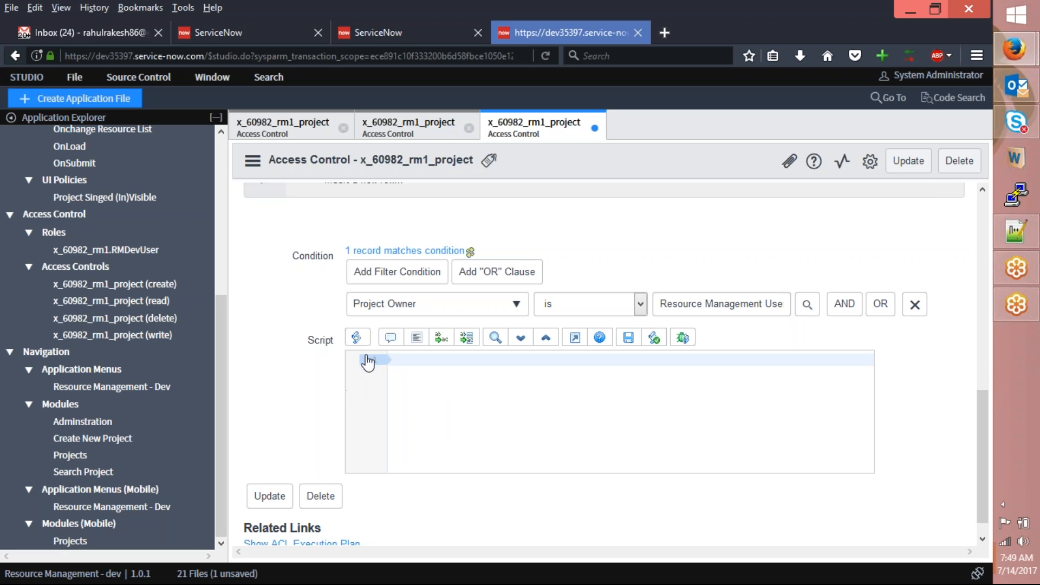
{"action": "scroll", "coordinate": [368, 362], "scroll_direction": "up", "scroll_amount": 3}
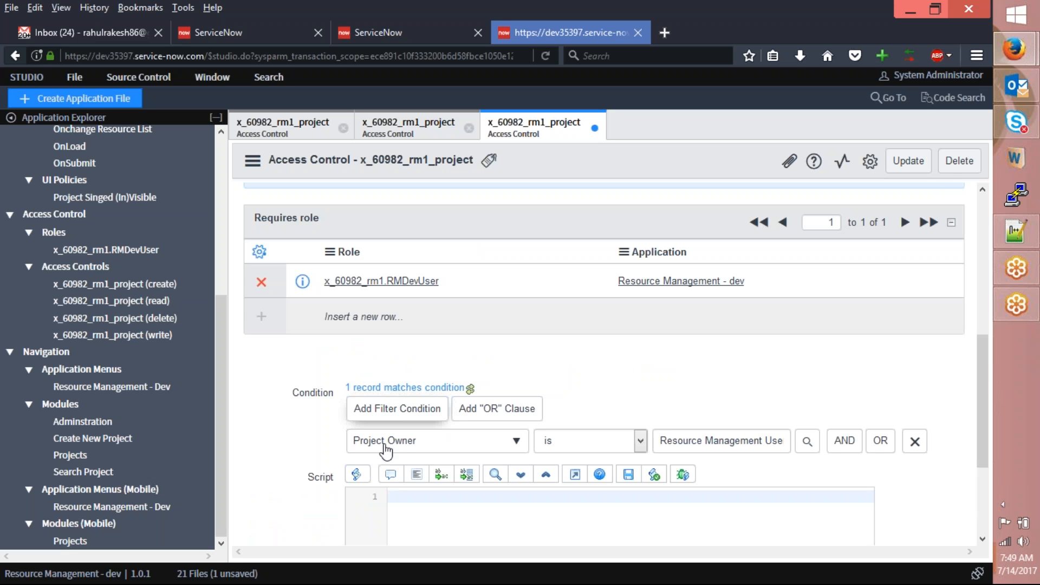
{"action": "left_click", "coordinate": [425, 496]}
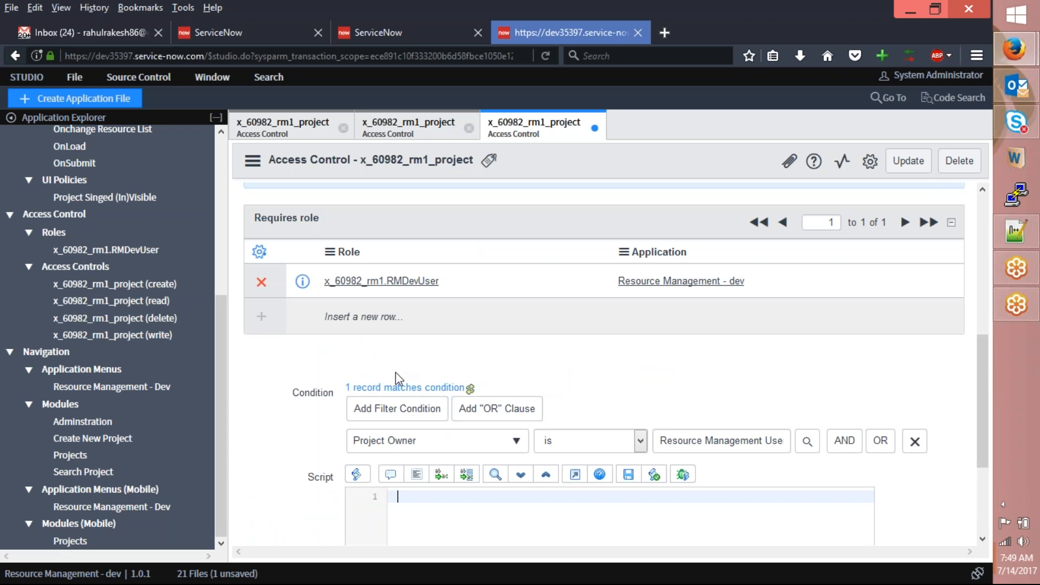
{"action": "scroll", "coordinate": [463, 397], "scroll_direction": "up", "scroll_amount": 2}
{"action": "scroll", "coordinate": [463, 396], "scroll_direction": "up", "scroll_amount": 4}
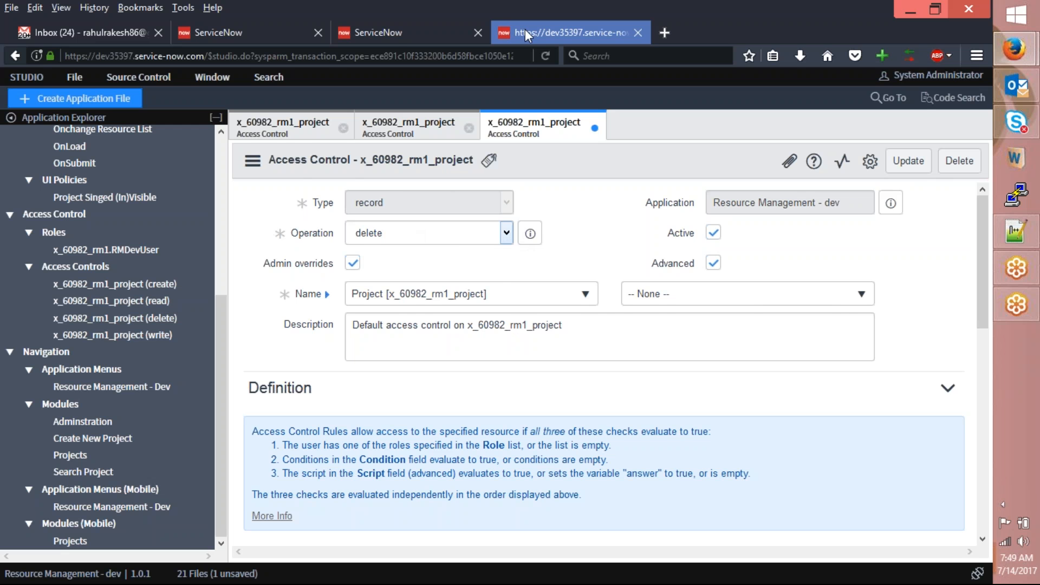
- Switch to the main ServiceNow page and confirm the security_admin selection in the elevated privilege settings
{"action": "left_click", "coordinate": [405, 31]}
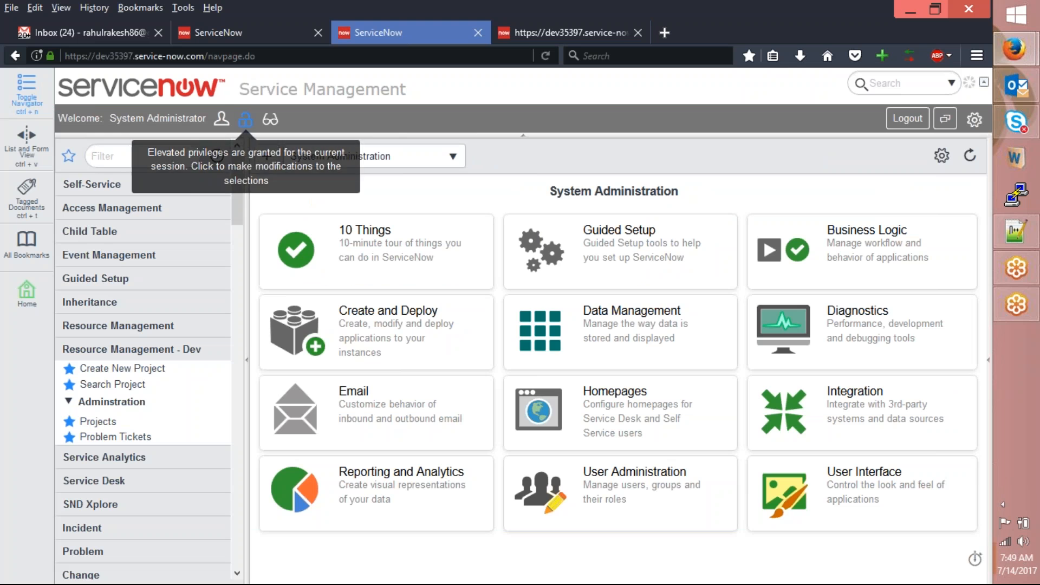
{"action": "left_click", "coordinate": [245, 122]}
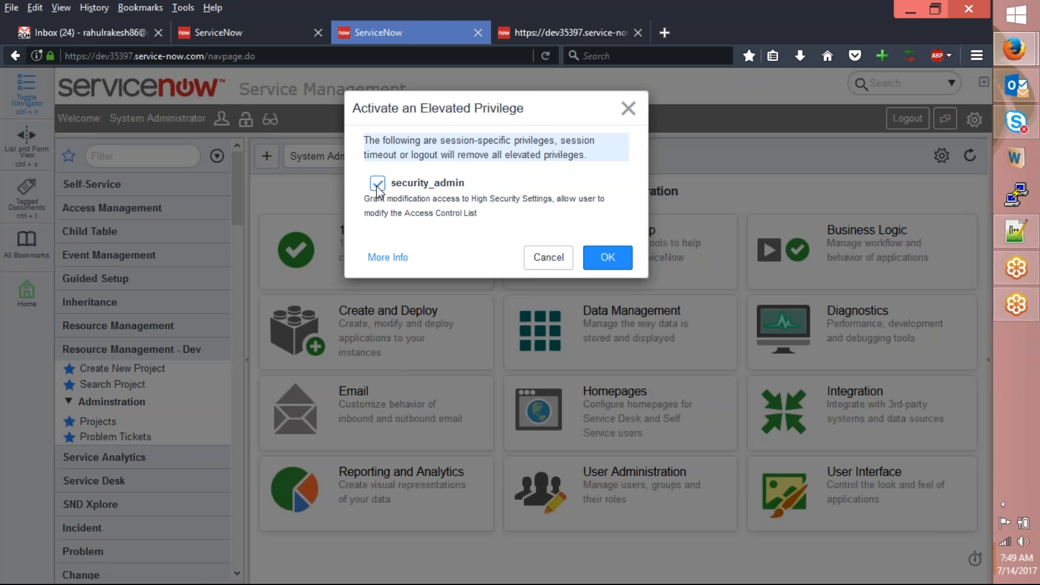
{"action": "left_click", "coordinate": [606, 259]}
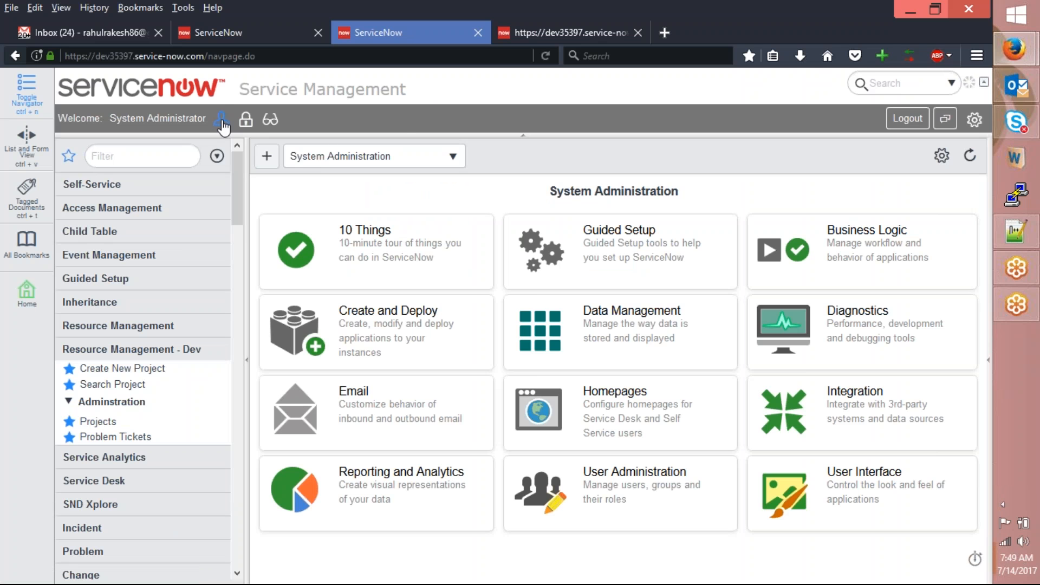
- Impersonate Resource Management User and open the form for creating a new project
{"action": "left_click", "coordinate": [222, 121]}
{"action": "left_click", "coordinate": [424, 174]}
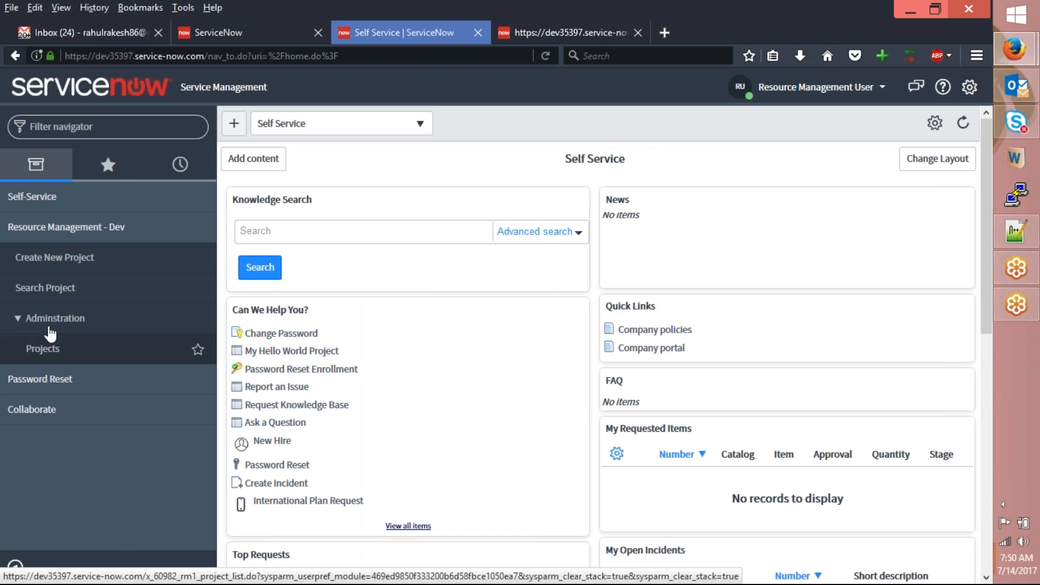
{"action": "left_click", "coordinate": [66, 262]}
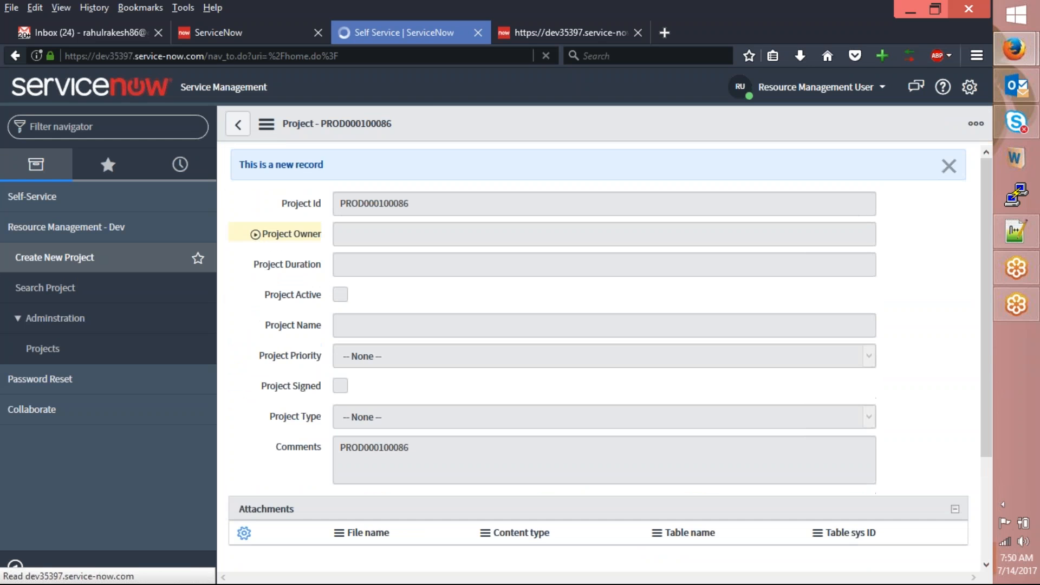
- Open the Projects list under Adminstration in Resource Management - Dev
{"action": "left_click", "coordinate": [65, 320]}
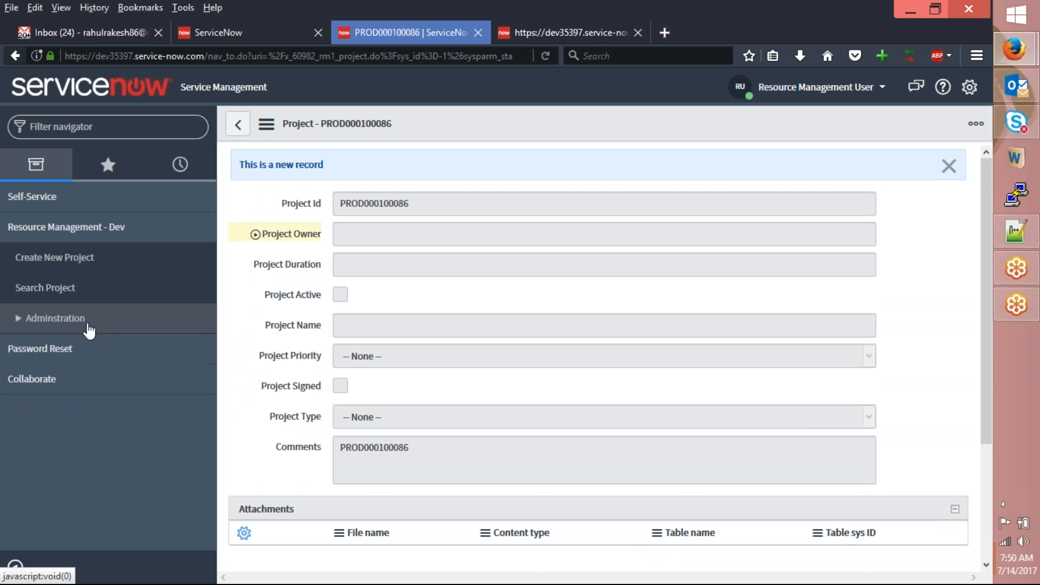
{"action": "left_click", "coordinate": [88, 322]}
{"action": "left_click", "coordinate": [45, 352]}
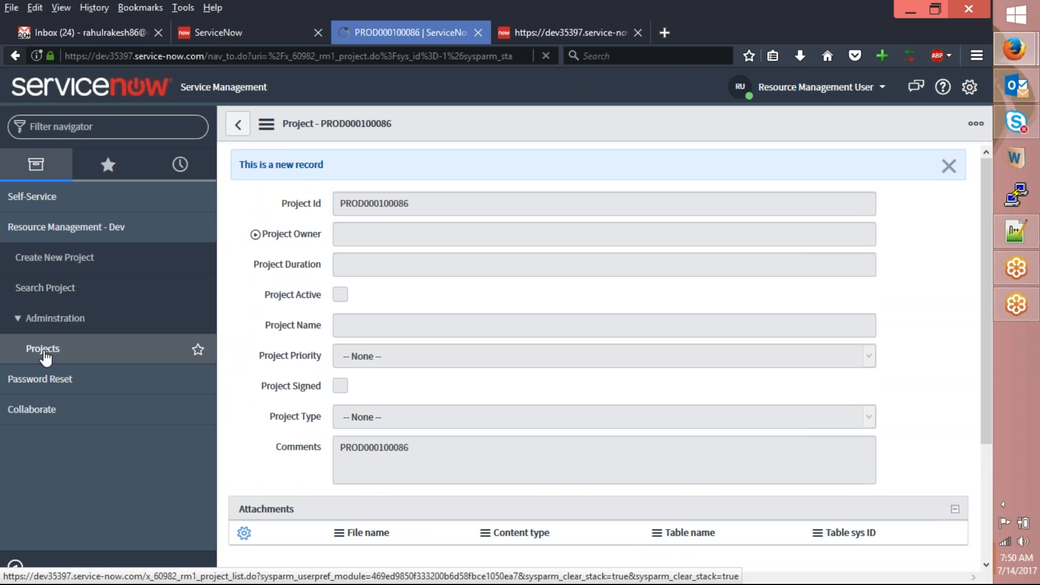
- Select project PROD000100065, request its deletion and cancel the confirmation
{"action": "left_click", "coordinate": [235, 246]}
{"action": "scroll", "coordinate": [356, 540], "scroll_direction": "down", "scroll_amount": 2}
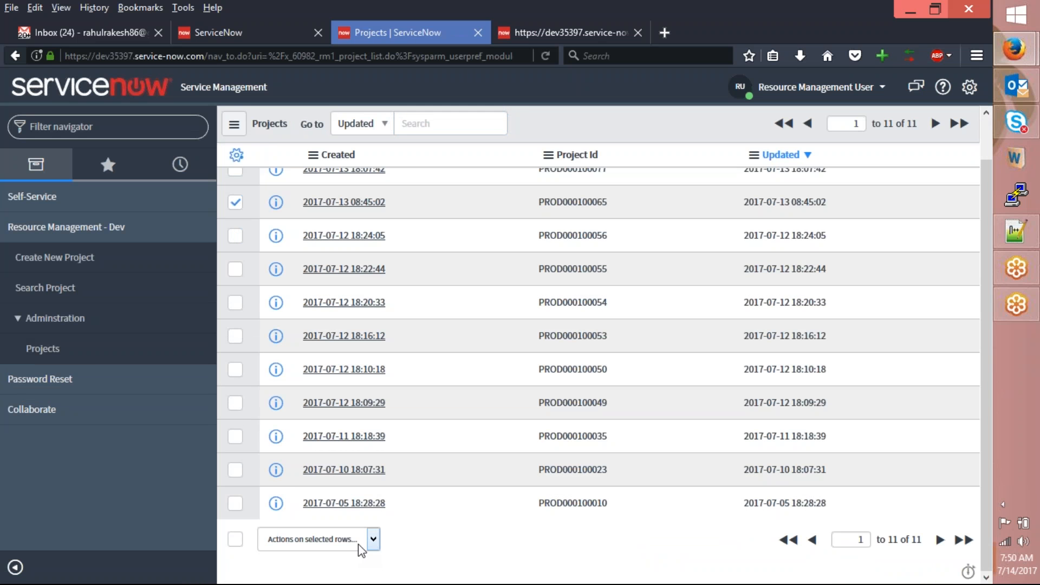
{"action": "left_click", "coordinate": [359, 544]}
{"action": "left_click", "coordinate": [322, 396]}
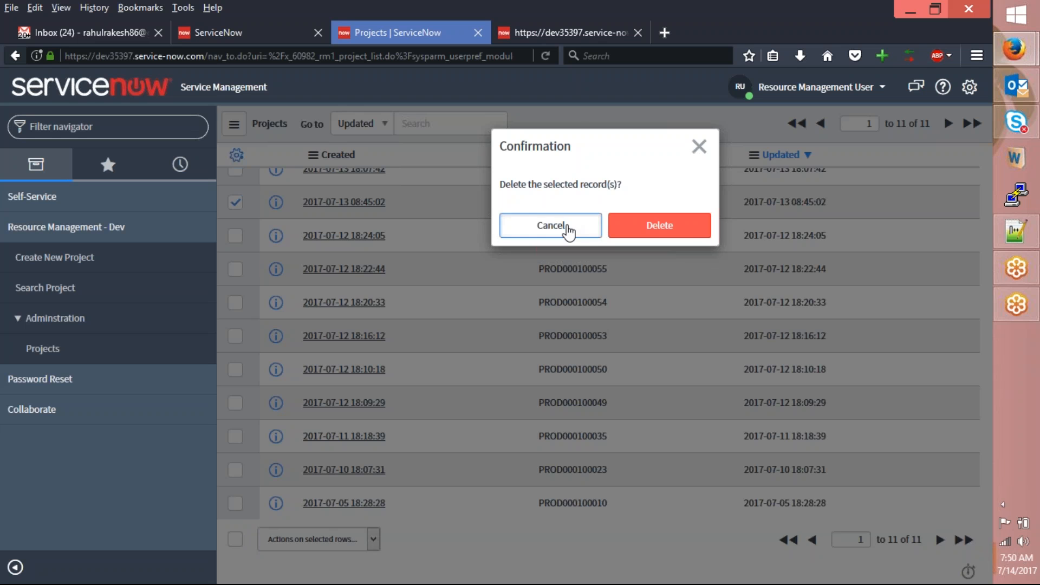
{"action": "left_click", "coordinate": [567, 228]}
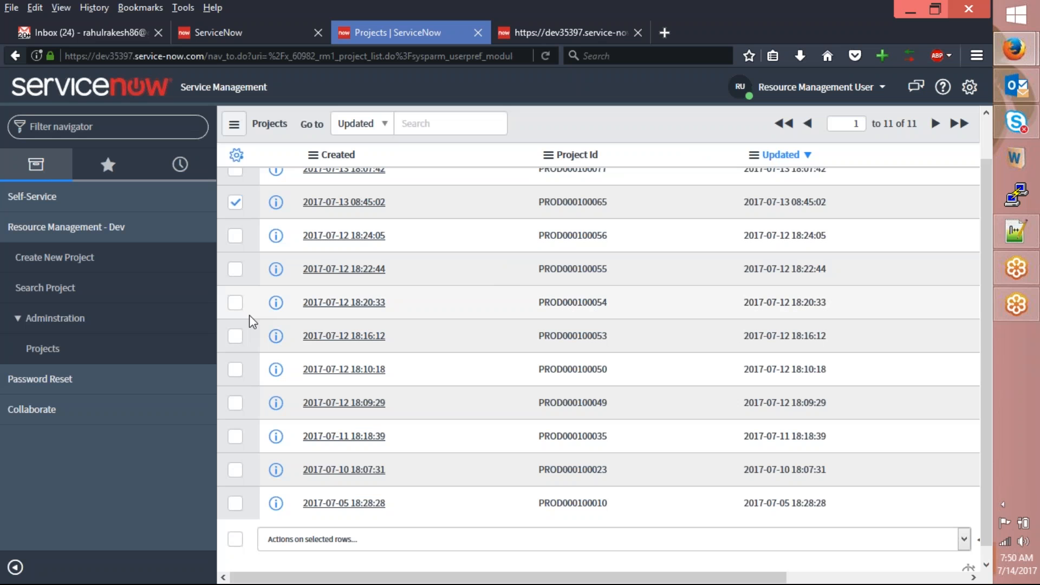
- Add project PROD000100054 to the selection and try the delete action on the selected rows
{"action": "left_click", "coordinate": [235, 303]}
{"action": "scroll", "coordinate": [399, 515], "scroll_direction": "down", "scroll_amount": 1}
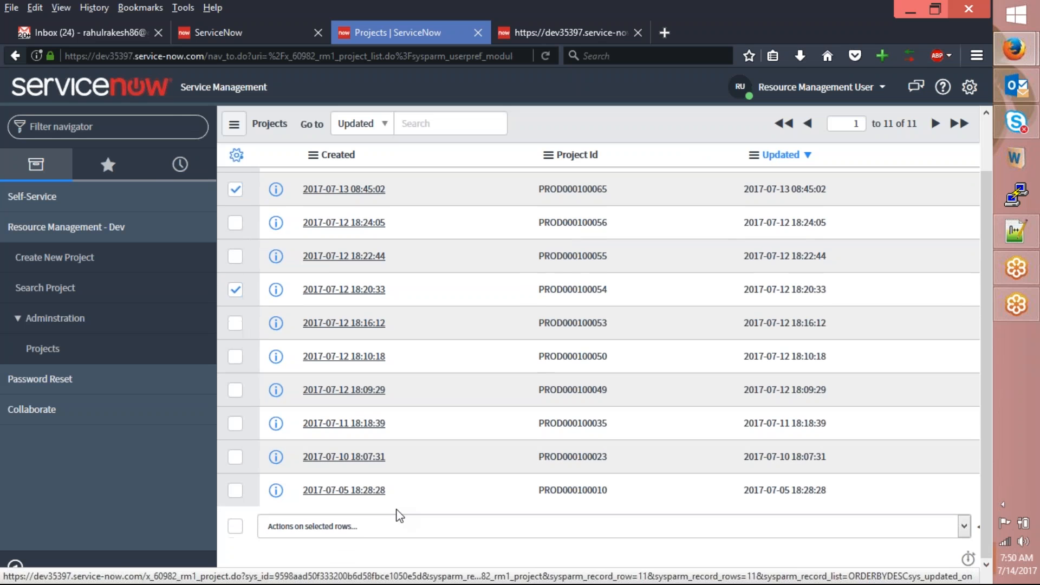
{"action": "scroll", "coordinate": [486, 533], "scroll_direction": "up", "scroll_amount": 1}
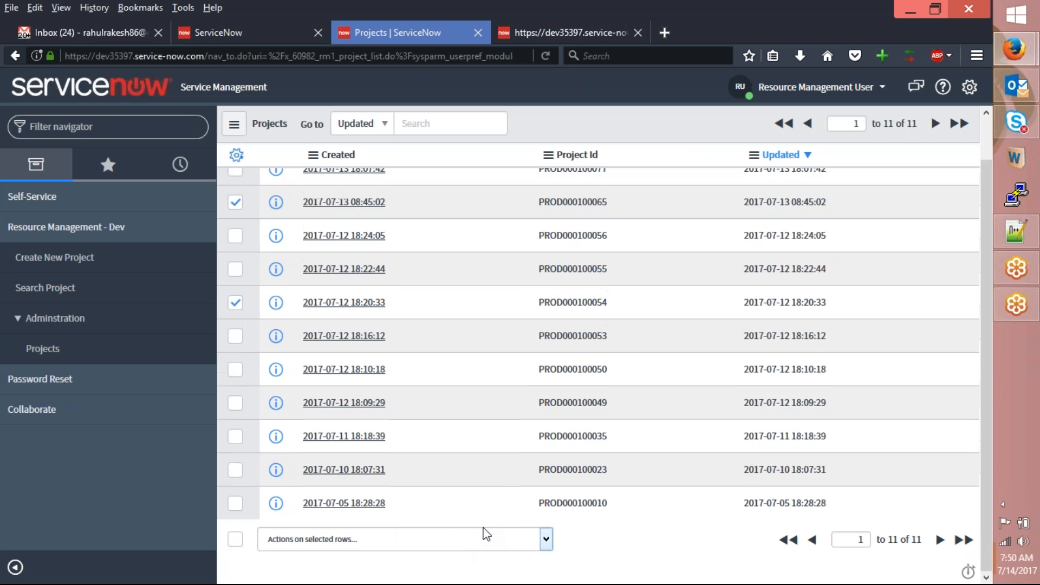
{"action": "left_click", "coordinate": [448, 540]}
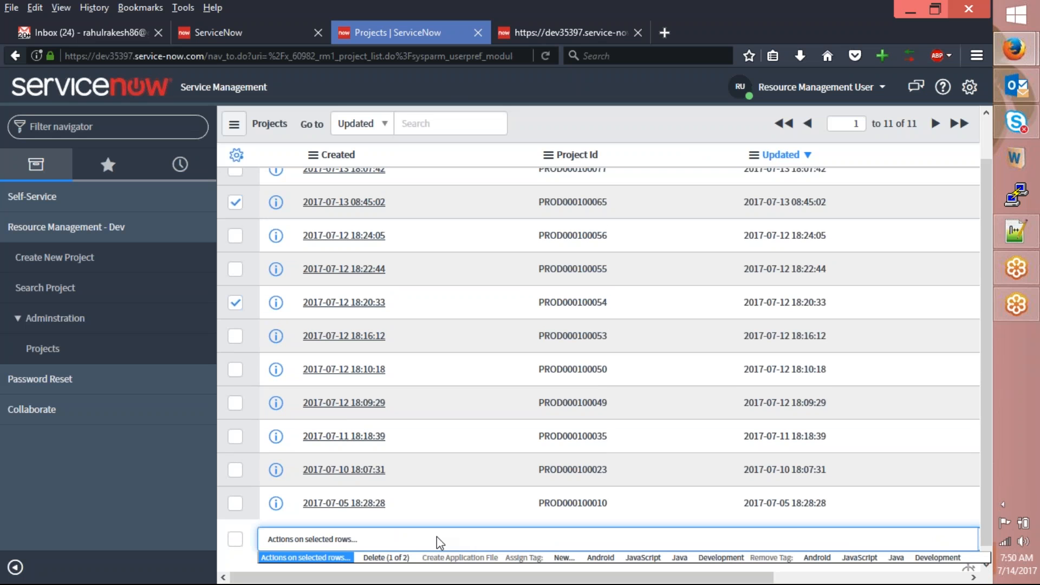
{"action": "scroll", "coordinate": [438, 539], "scroll_direction": "down", "scroll_amount": 1}
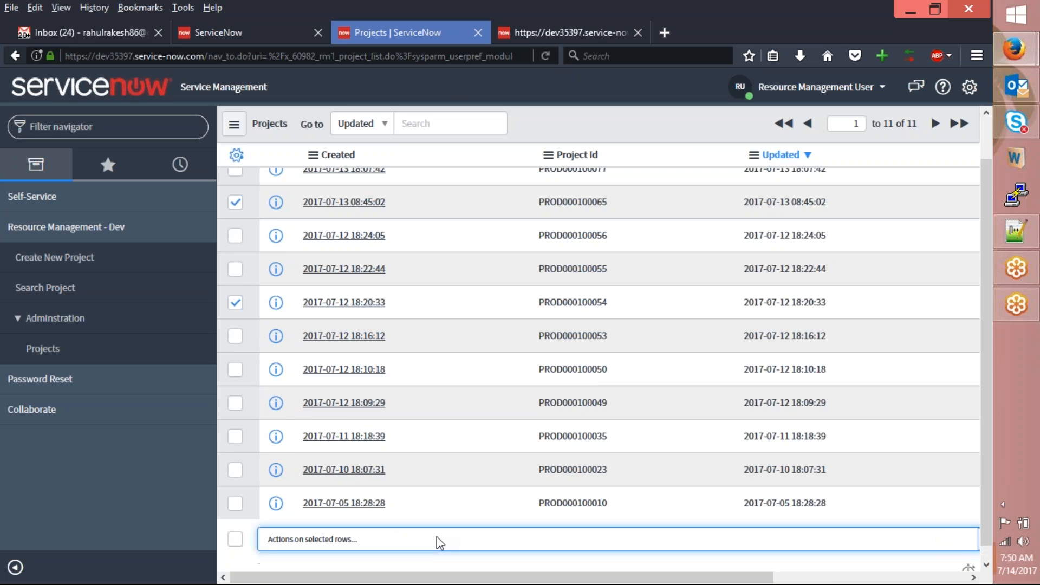
{"action": "left_click", "coordinate": [434, 524]}
{"action": "left_click", "coordinate": [641, 466]}
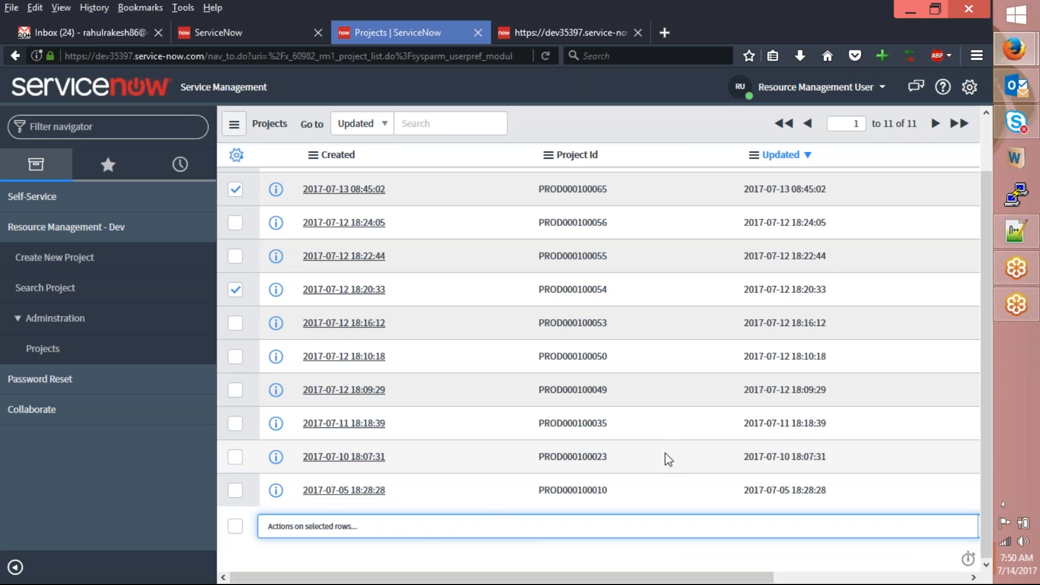
{"action": "left_click", "coordinate": [536, 526]}
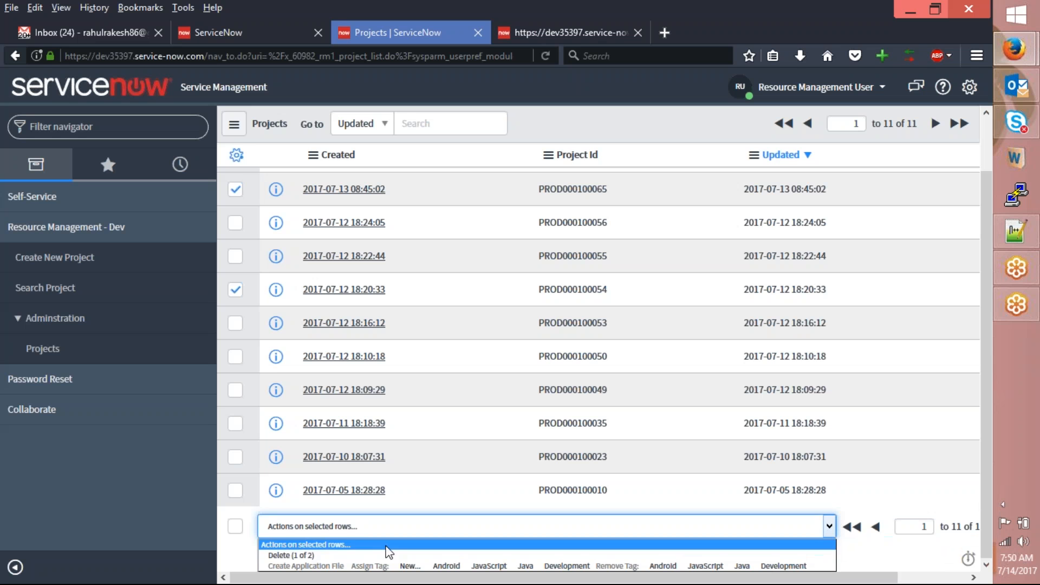
{"action": "left_click", "coordinate": [302, 557]}
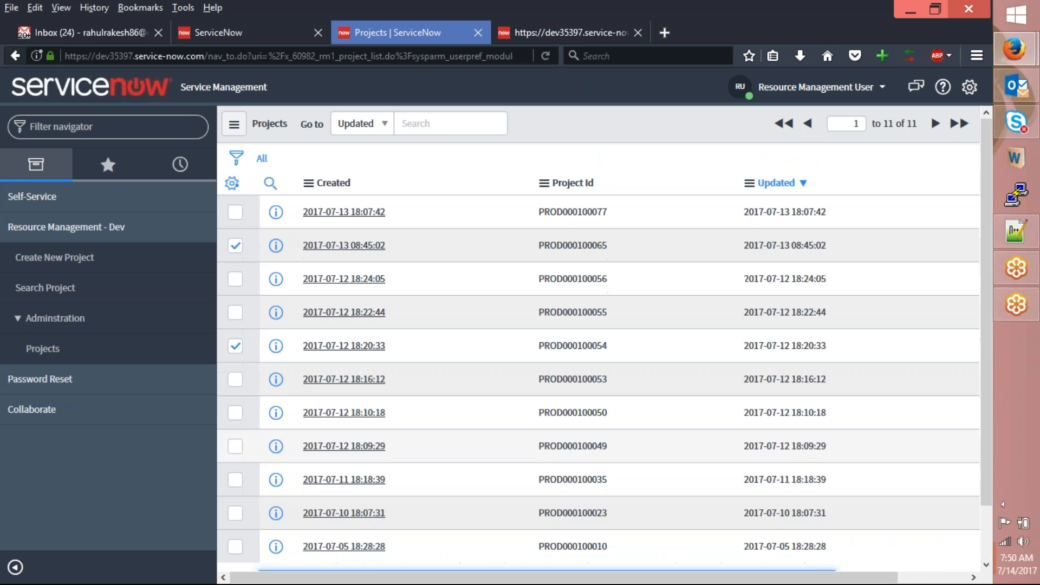
- Deselect project PROD000100065 and examine the row actions offered for PROD000100054 alone
{"action": "left_click", "coordinate": [235, 247]}
{"action": "scroll", "coordinate": [290, 285], "scroll_direction": "down", "scroll_amount": 2}
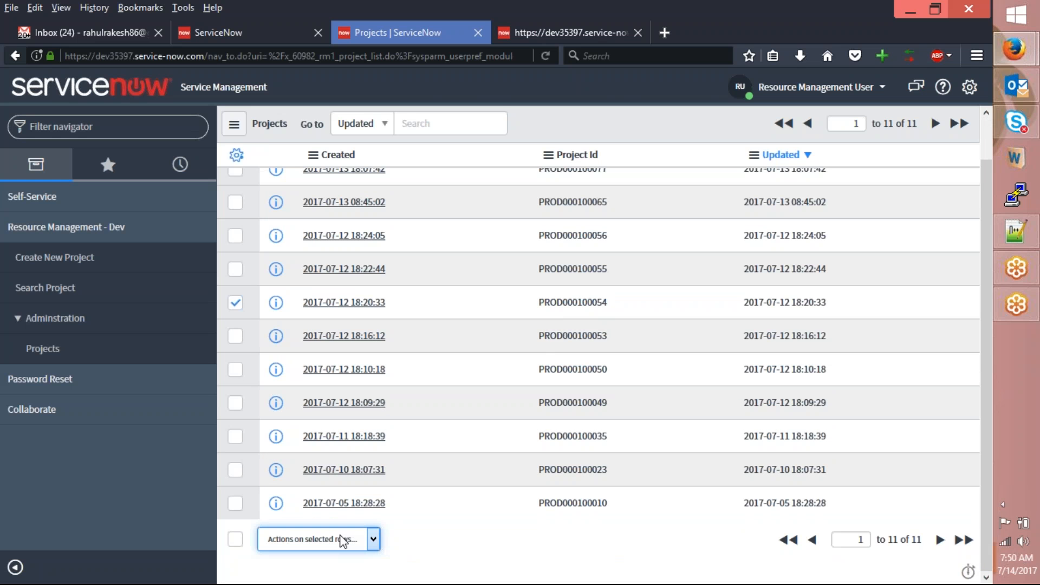
{"action": "left_click", "coordinate": [340, 537]}
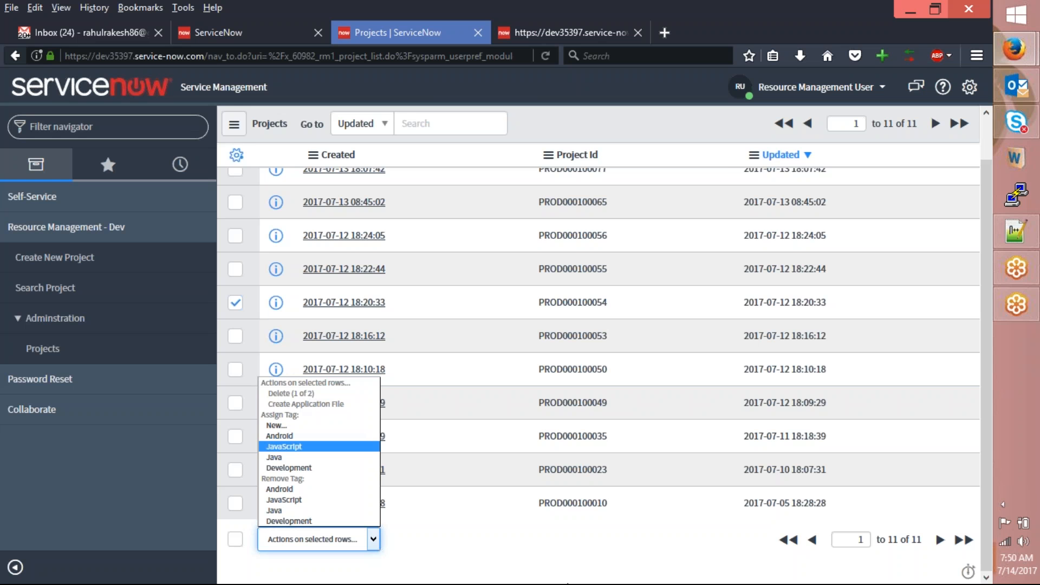
{"action": "left_click", "coordinate": [530, 551]}
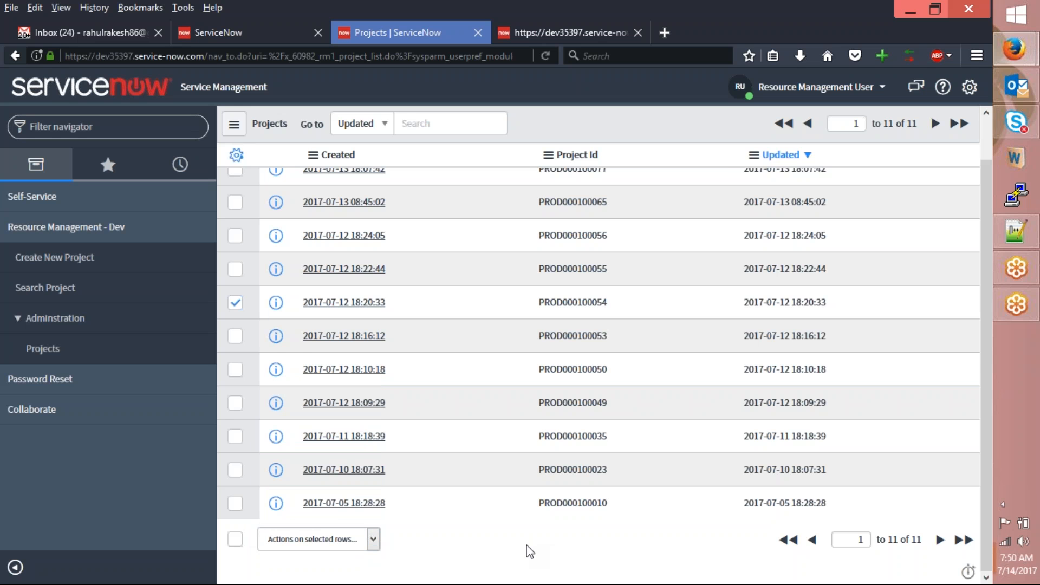
{"action": "scroll", "coordinate": [529, 551], "scroll_direction": "up", "scroll_amount": 2}
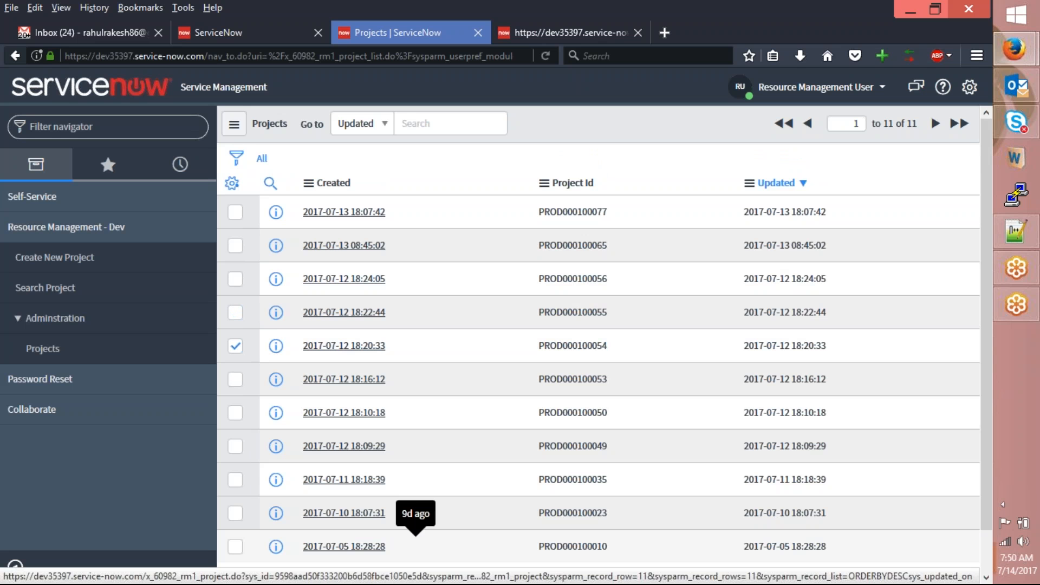